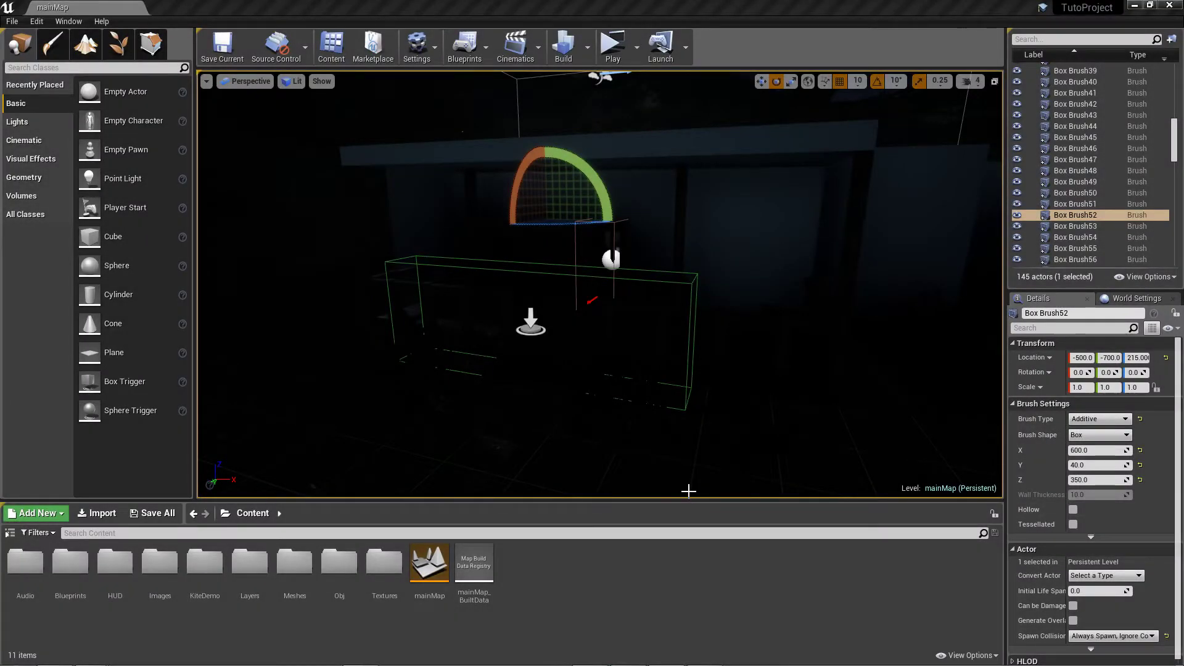
# Dismiss the stray context menu that opened over the level viewport
pyautogui.moveTo(739, 500); pyautogui.dragTo(714, 383)
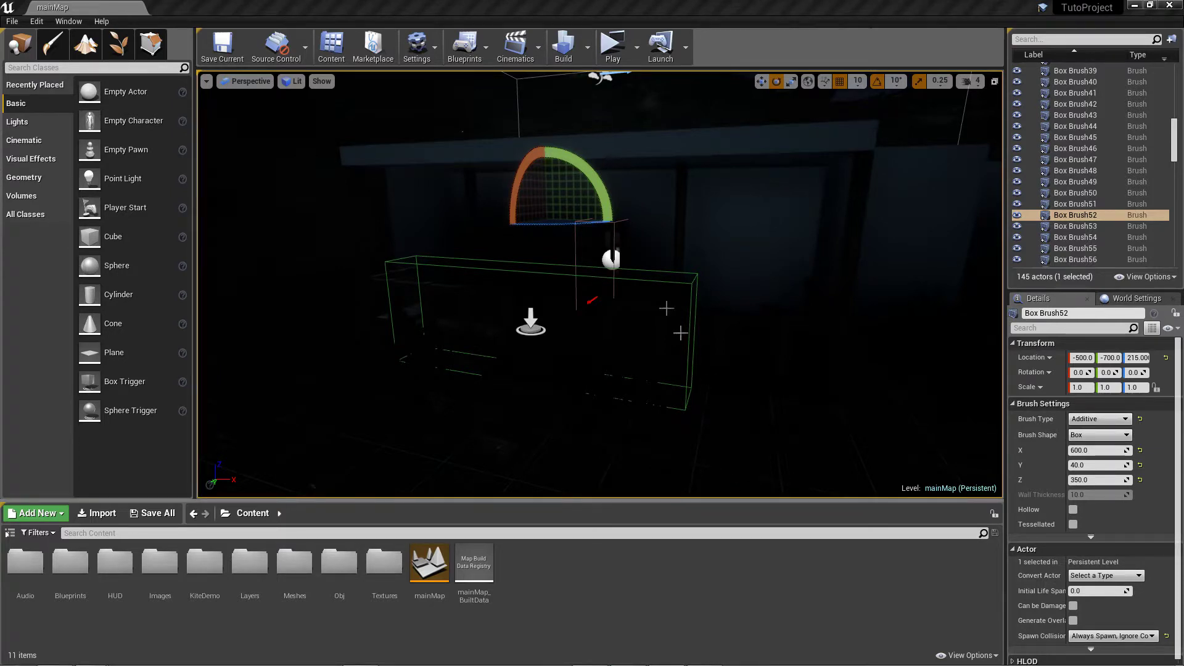
pyautogui.rightClick(668, 253)
pyautogui.click(580, 578)
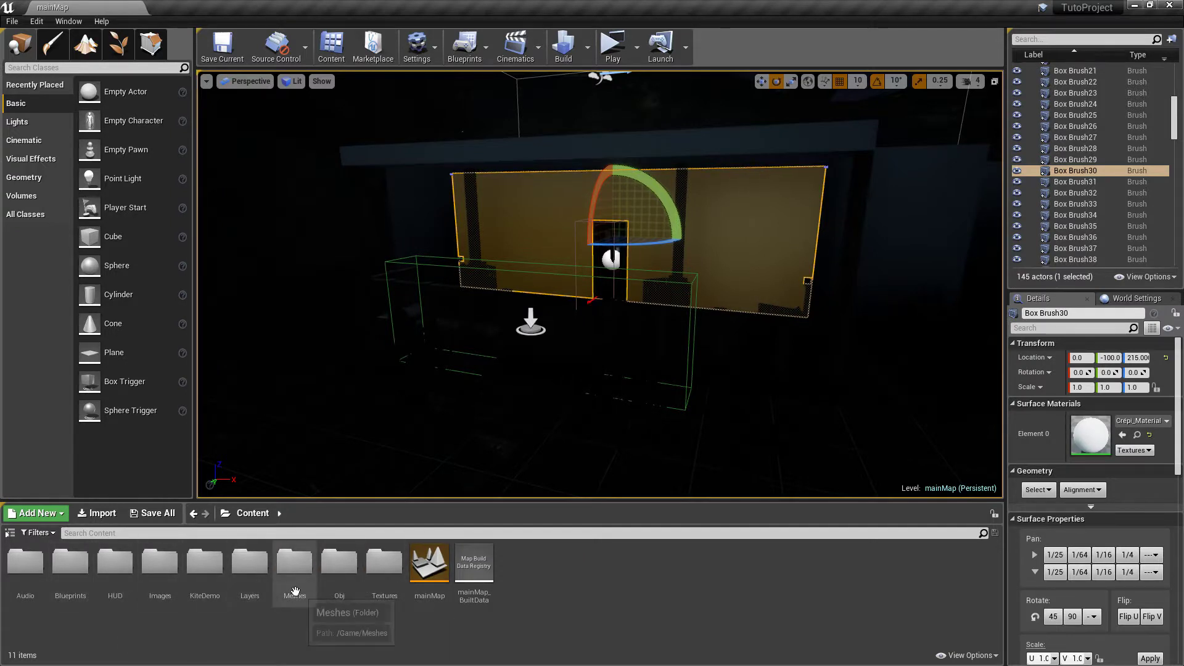
# Create a Widget Blueprint named HUD_Menu inside the HUD content folder
pyautogui.doubleClick(118, 597)
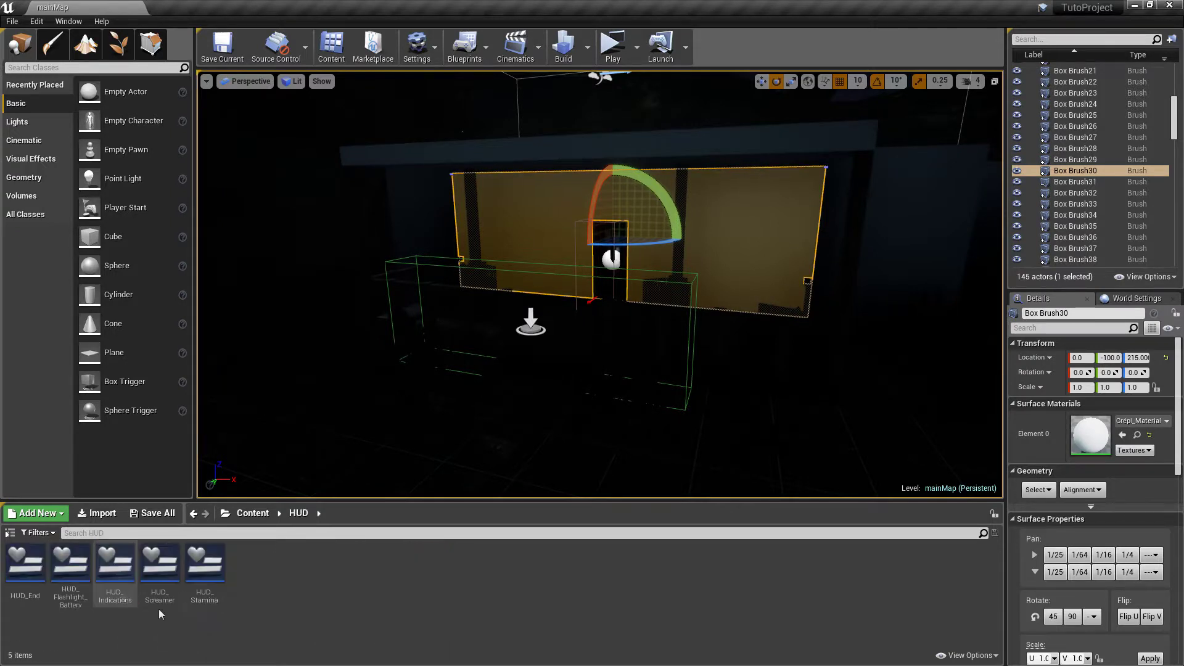
pyautogui.rightClick(323, 579)
pyautogui.moveTo(370, 572)
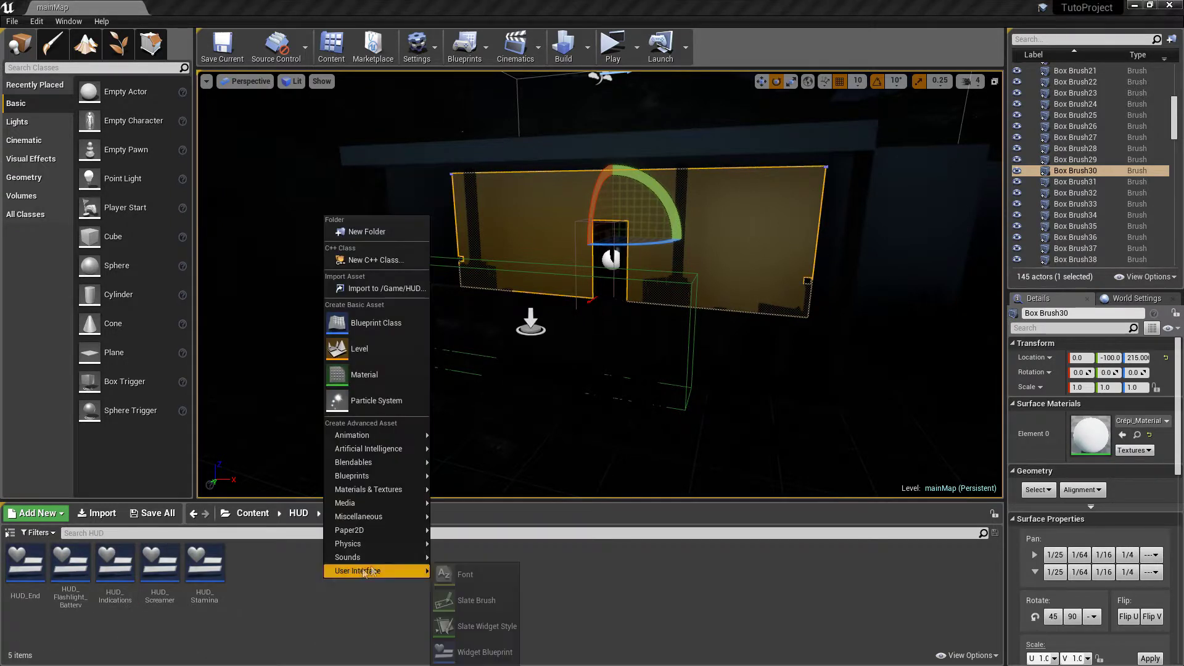
pyautogui.click(483, 654)
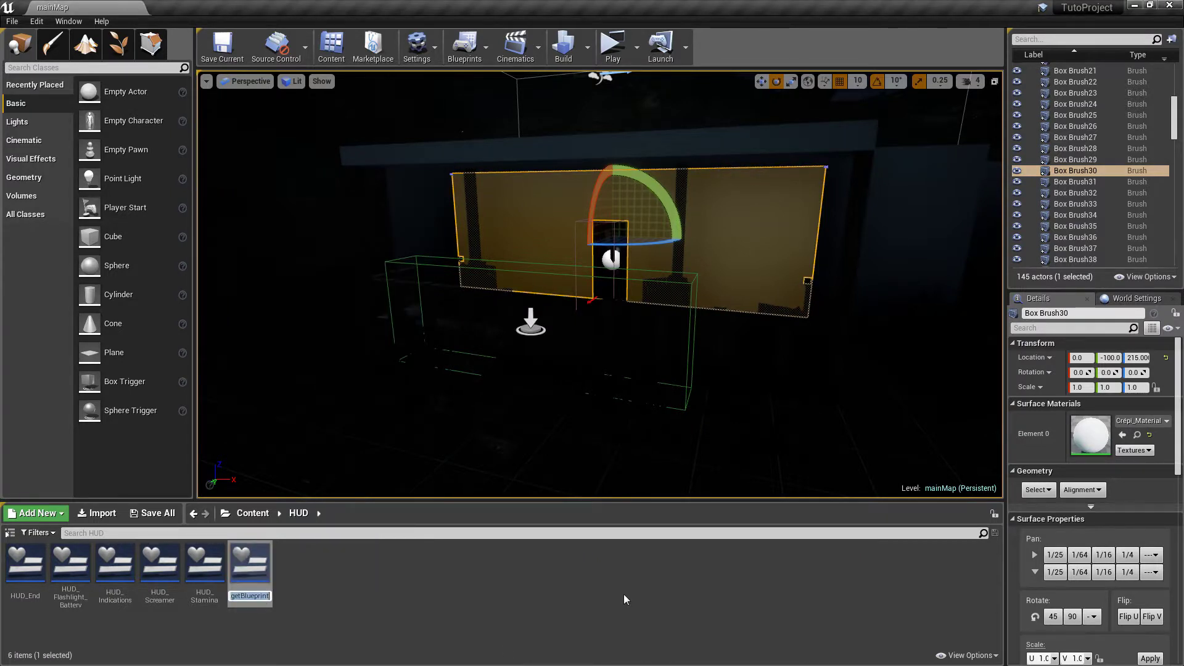
pyautogui.write('u')
pyautogui.press('Return')
pyautogui.press('Return')
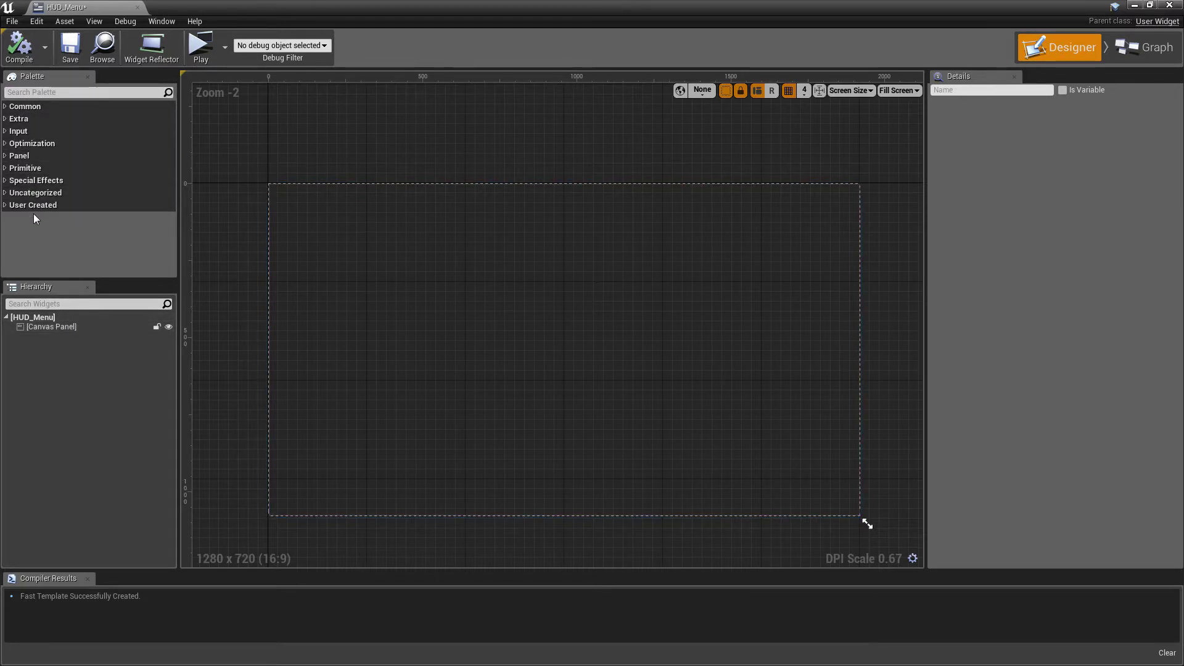
# Expand the Palette's Common category and drag a Text widget onto the canvas
pyautogui.click(19, 110)
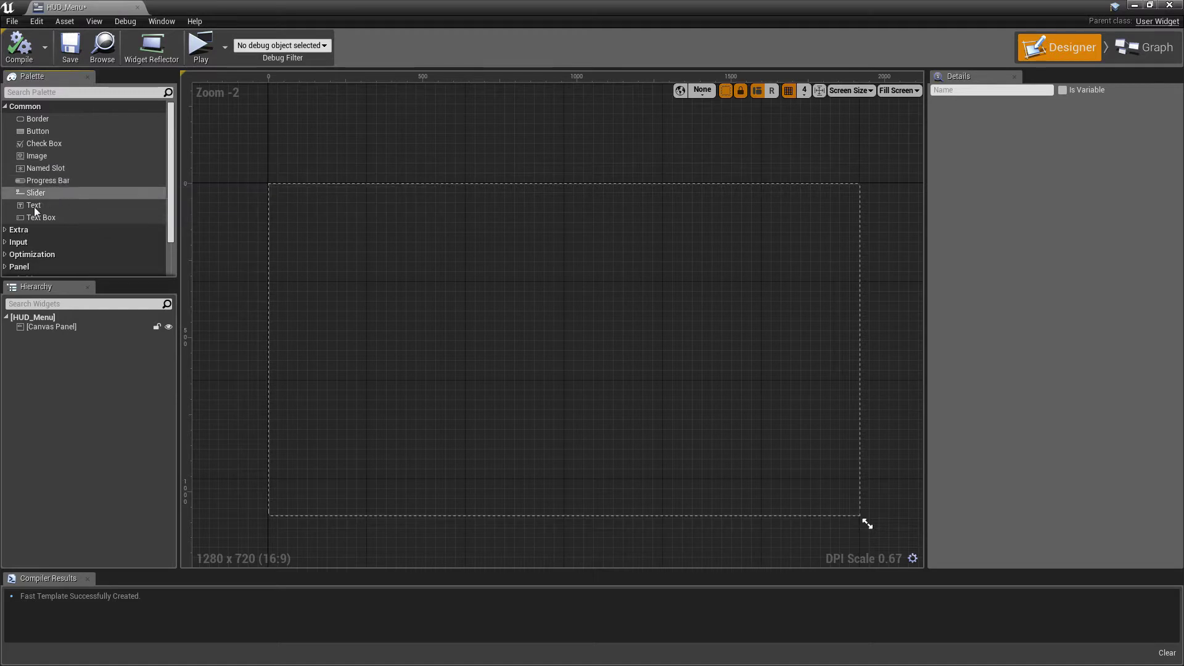
pyautogui.moveTo(35, 206); pyautogui.dragTo(494, 290)
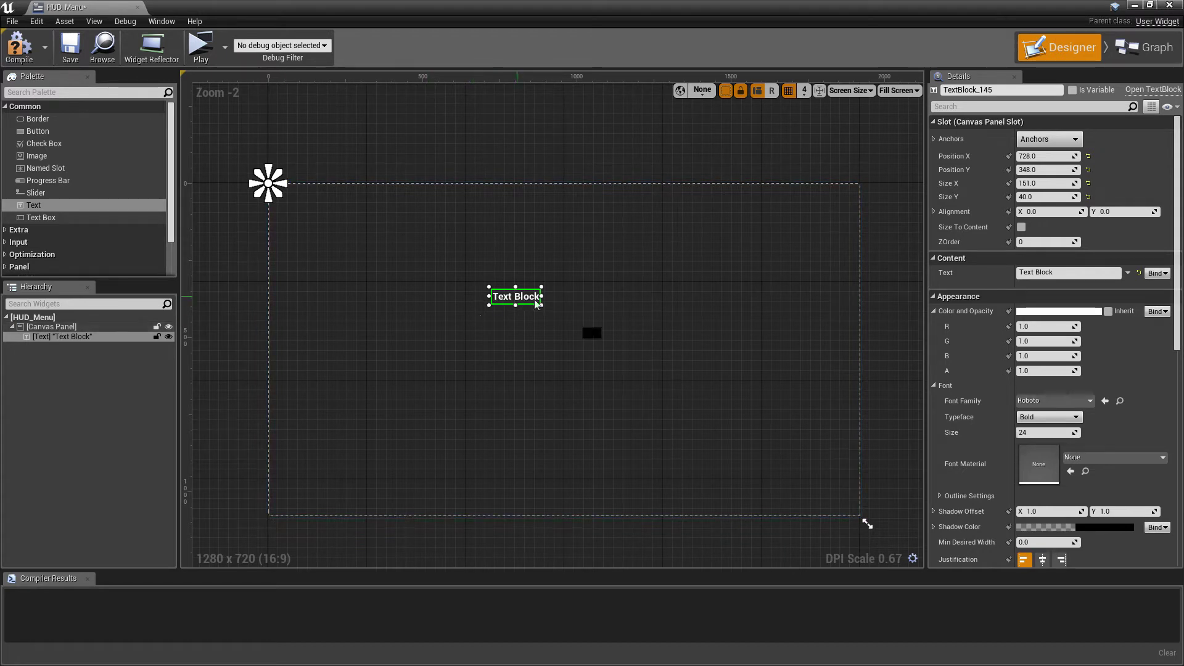
# Place the Text widget near the canvas centre and change its text to 'Horror Game'
pyautogui.moveTo(522, 297); pyautogui.dragTo(540, 300)
pyautogui.click(1048, 272)
pyautogui.write('Horr')
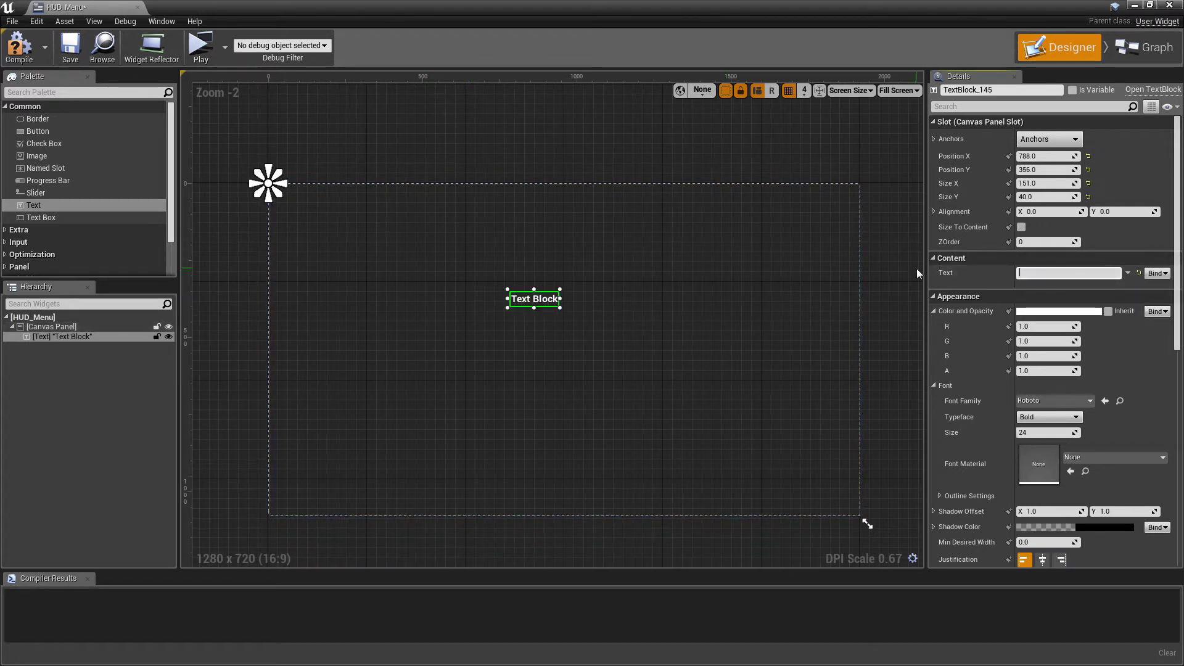
pyautogui.write('o Ga')
pyautogui.press('BackSpace')
pyautogui.press('BackSpace')
pyautogui.press('BackSpace')
pyautogui.write('r Ga')
pyautogui.write('me')
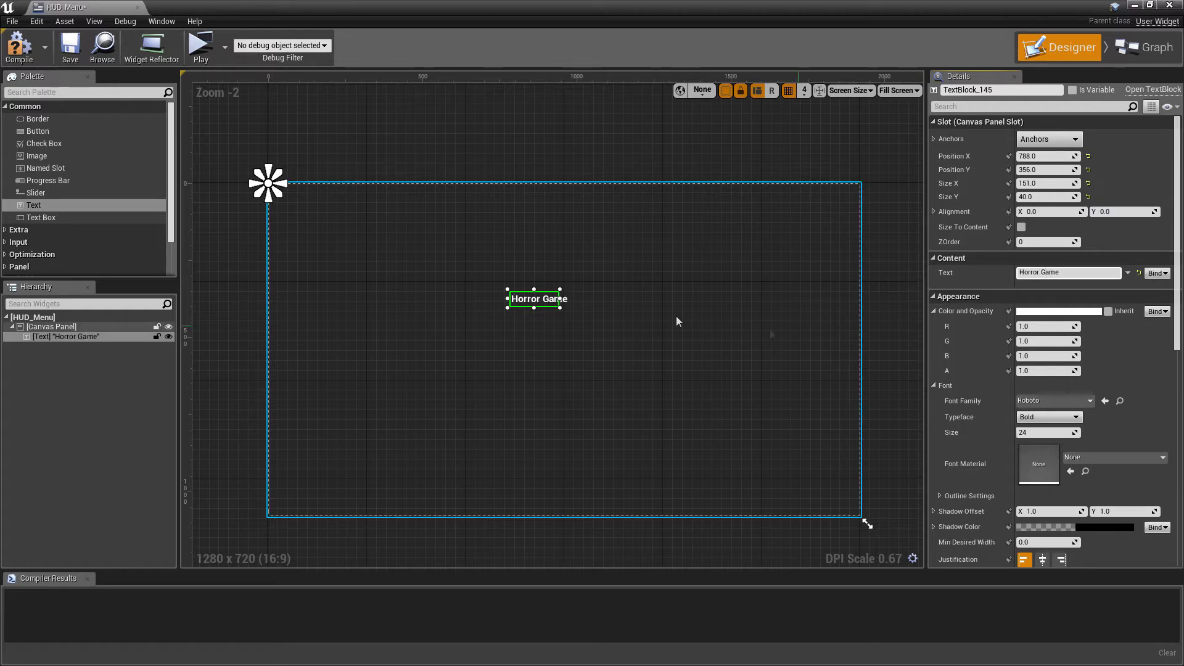
# Set the title font size to 72, make it Size To Content, and move it upward
pyautogui.moveTo(559, 305)
pyautogui.mouseDown()
pyautogui.moveTo(627, 320)
pyautogui.moveTo(553, 311)
pyautogui.mouseUp()
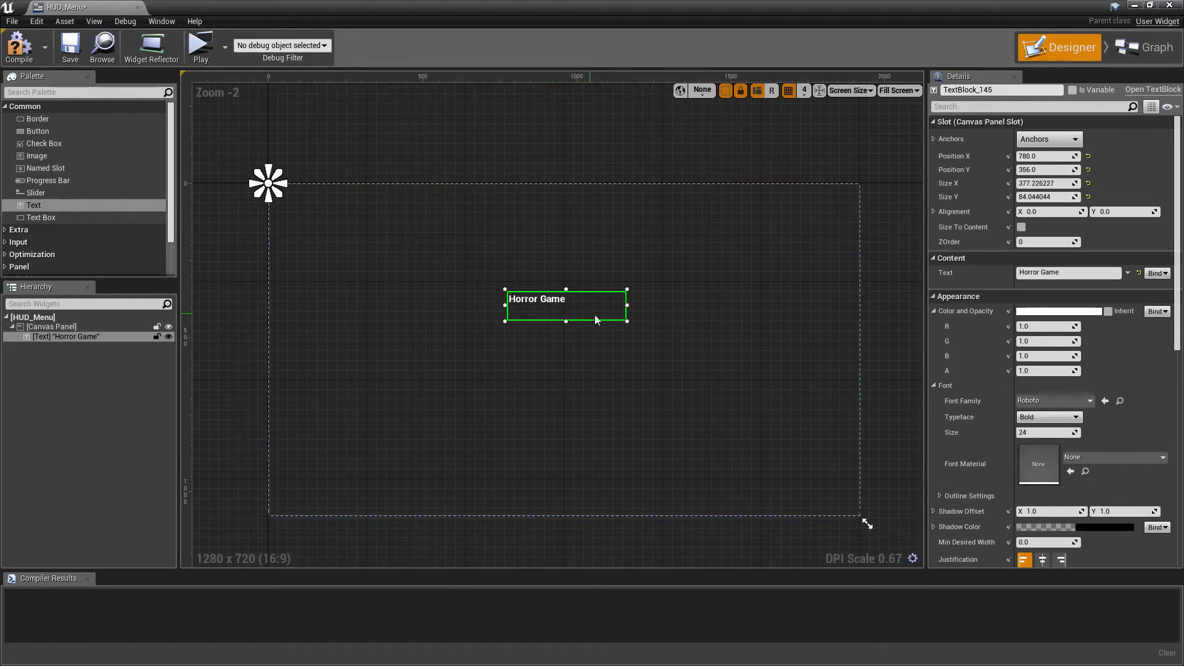
pyautogui.click(1046, 432)
pyautogui.write('72')
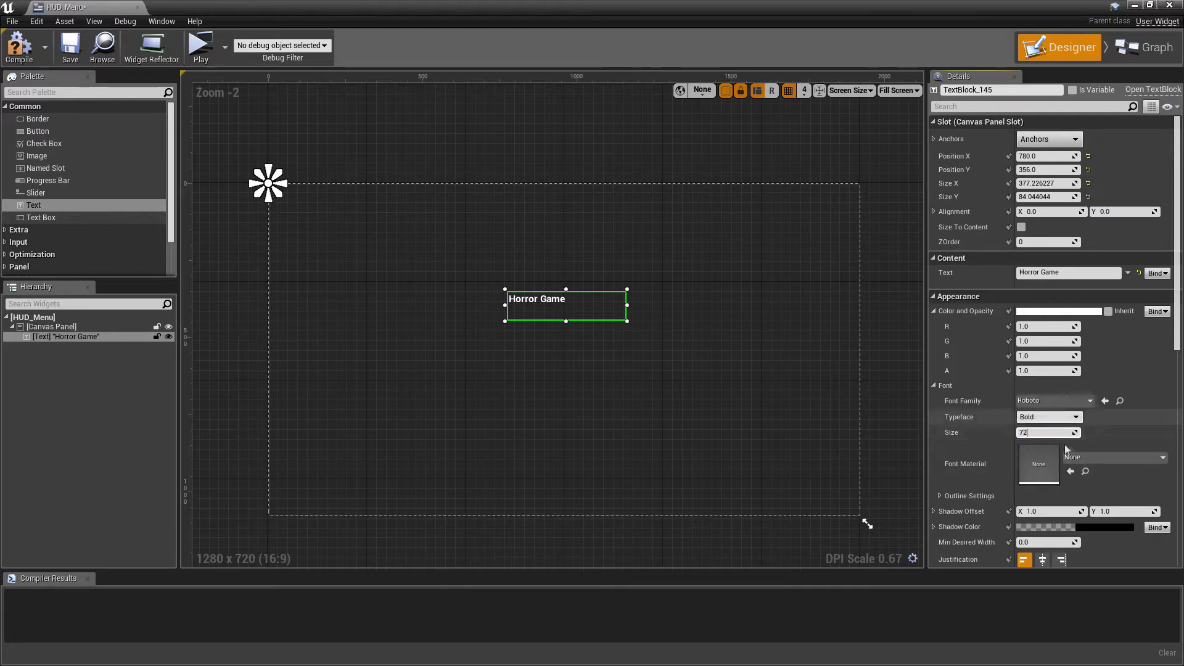
pyautogui.press('Return')
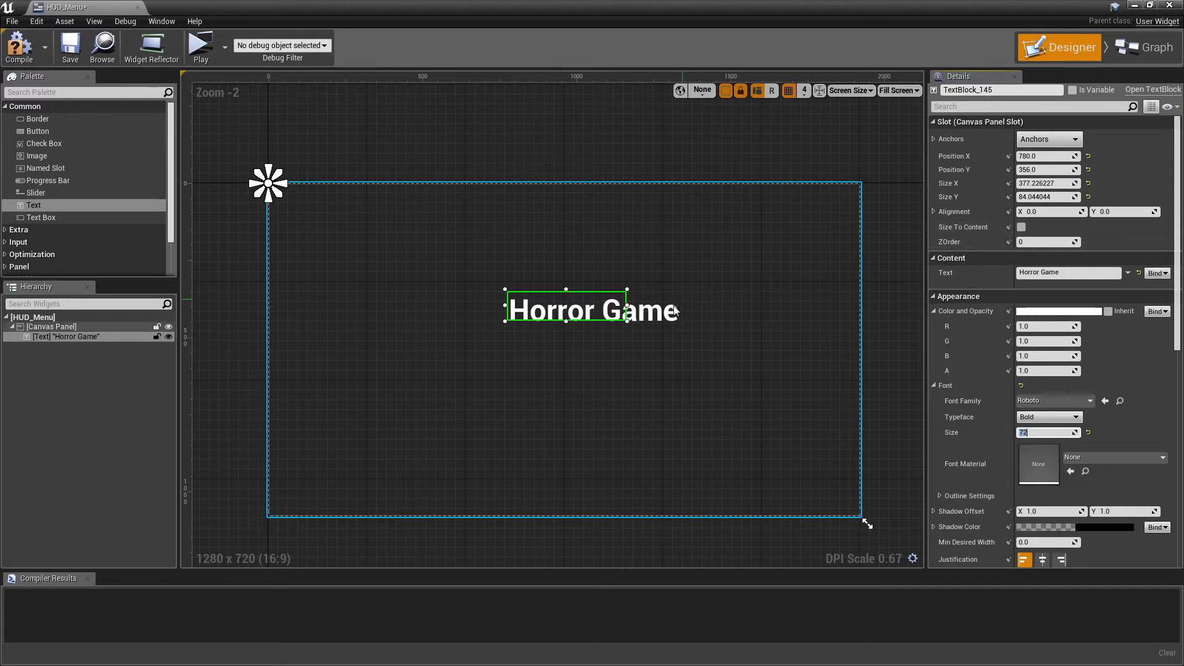
pyautogui.moveTo(628, 320); pyautogui.dragTo(701, 332)
pyautogui.click(1022, 227)
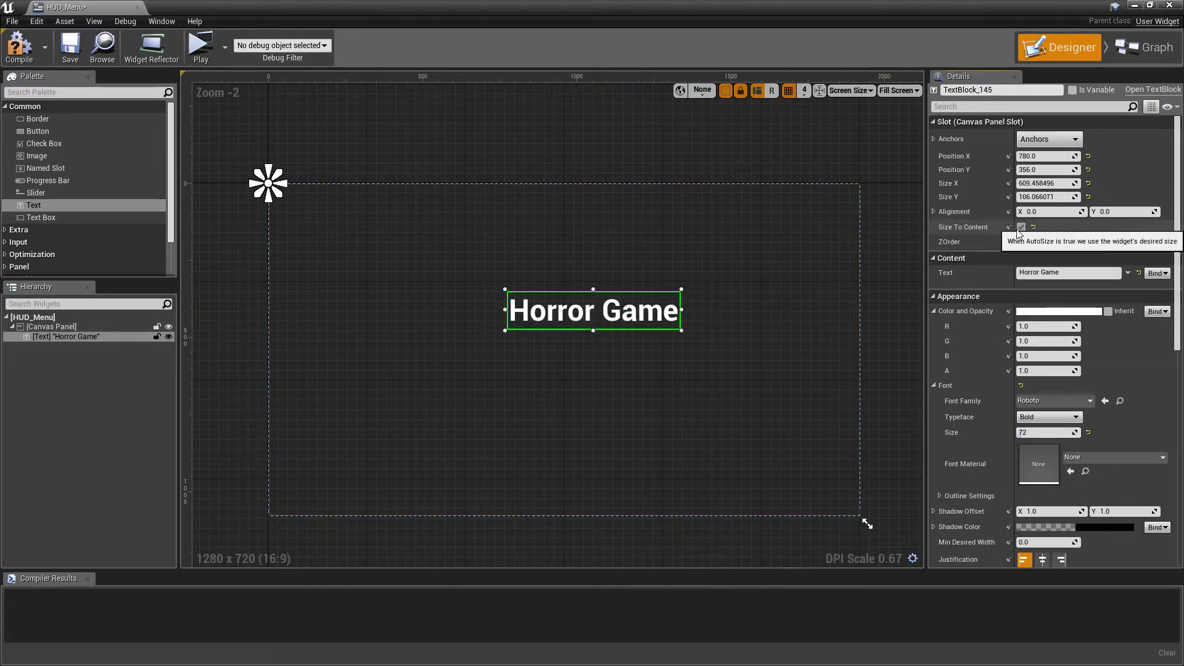
pyautogui.moveTo(600, 326); pyautogui.dragTo(583, 265)
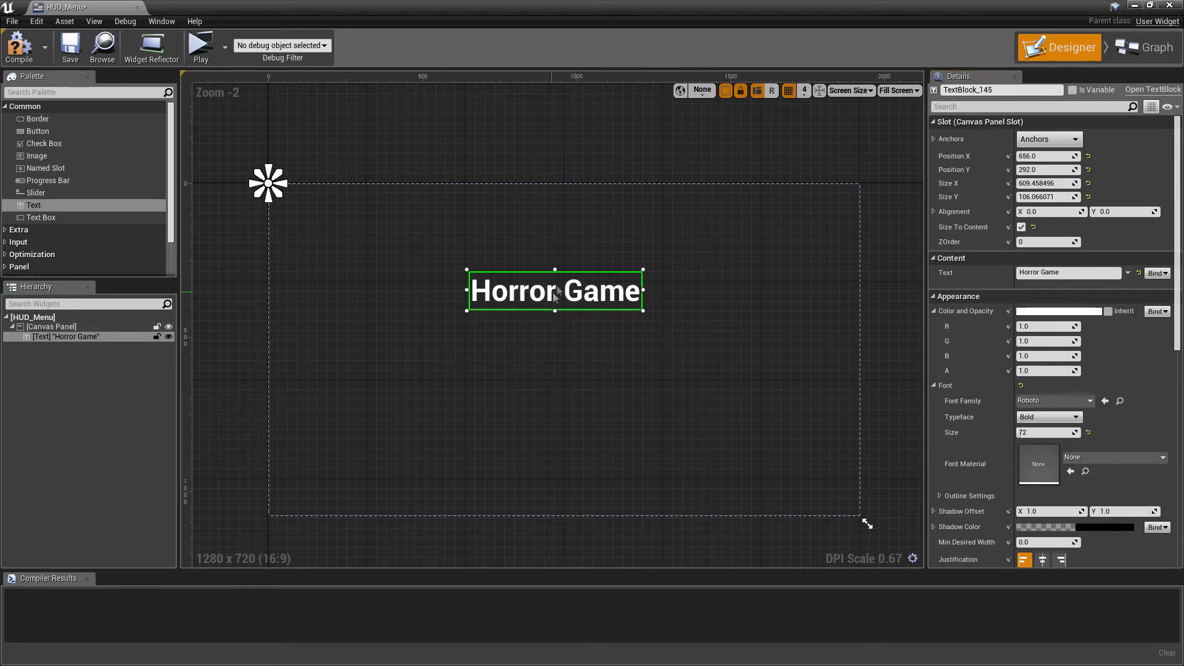
pyautogui.moveTo(583, 265); pyautogui.dragTo(595, 260)
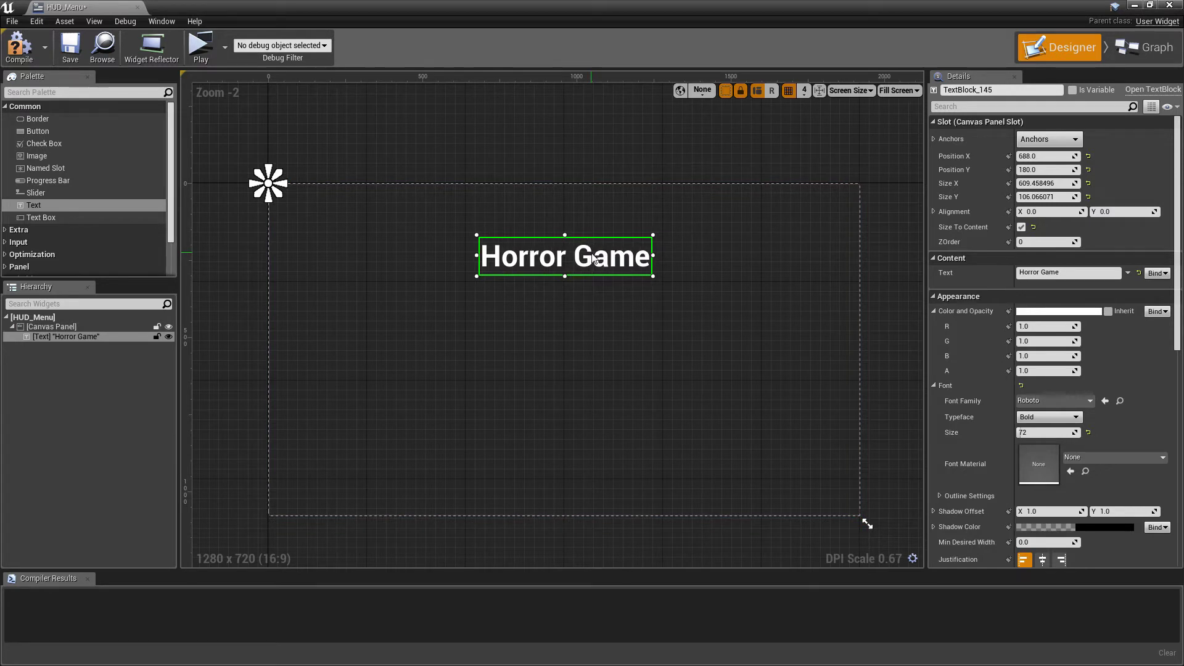
pyautogui.press('Left')
pyautogui.press('Up')
pyautogui.press('Up')
pyautogui.press('Up')
pyautogui.press('Up')
pyautogui.press('Up')
pyautogui.press('Up')
pyautogui.press('Up')
pyautogui.press('Up')
pyautogui.press('Up')
pyautogui.press('Up')
pyautogui.press('Up')
pyautogui.press('Up')
pyautogui.press('Up')
pyautogui.press('Up')
pyautogui.press('Up')
pyautogui.press('Up')
# Increase the title font size to 112 and centre it near the top of the canvas
pyautogui.click(1040, 432)
pyautogui.press('Return')
pyautogui.moveTo(653, 228); pyautogui.dragTo(586, 222)
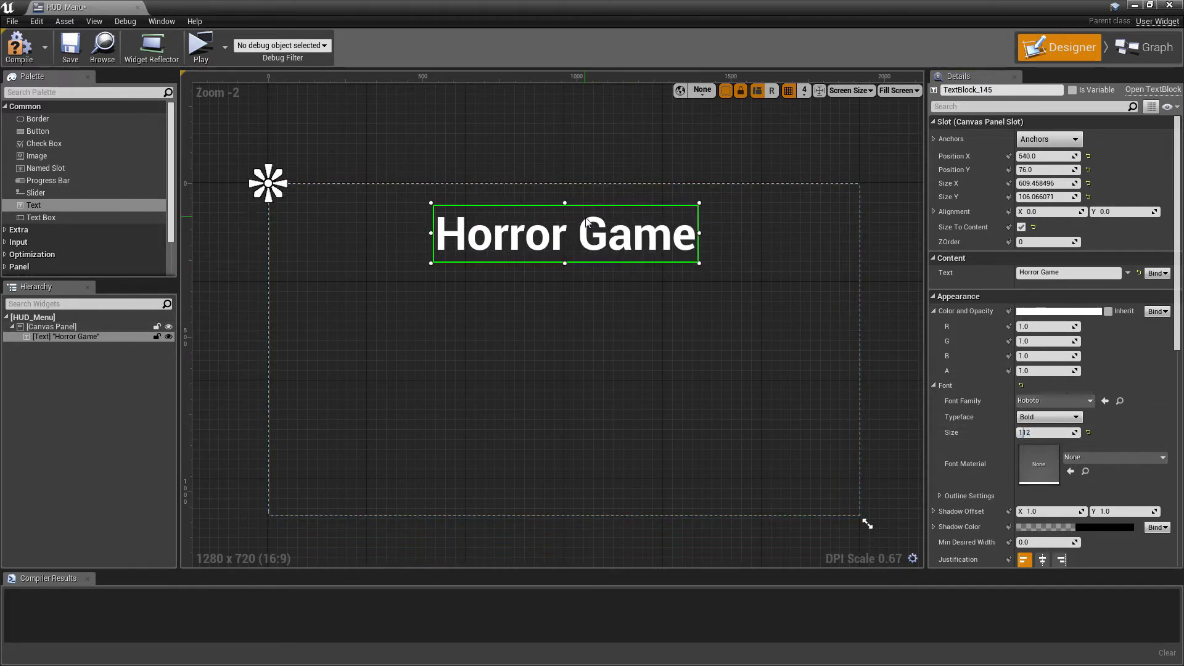
pyautogui.scroll(6, 586, 222)
pyautogui.press('Left')
pyautogui.press('Left')
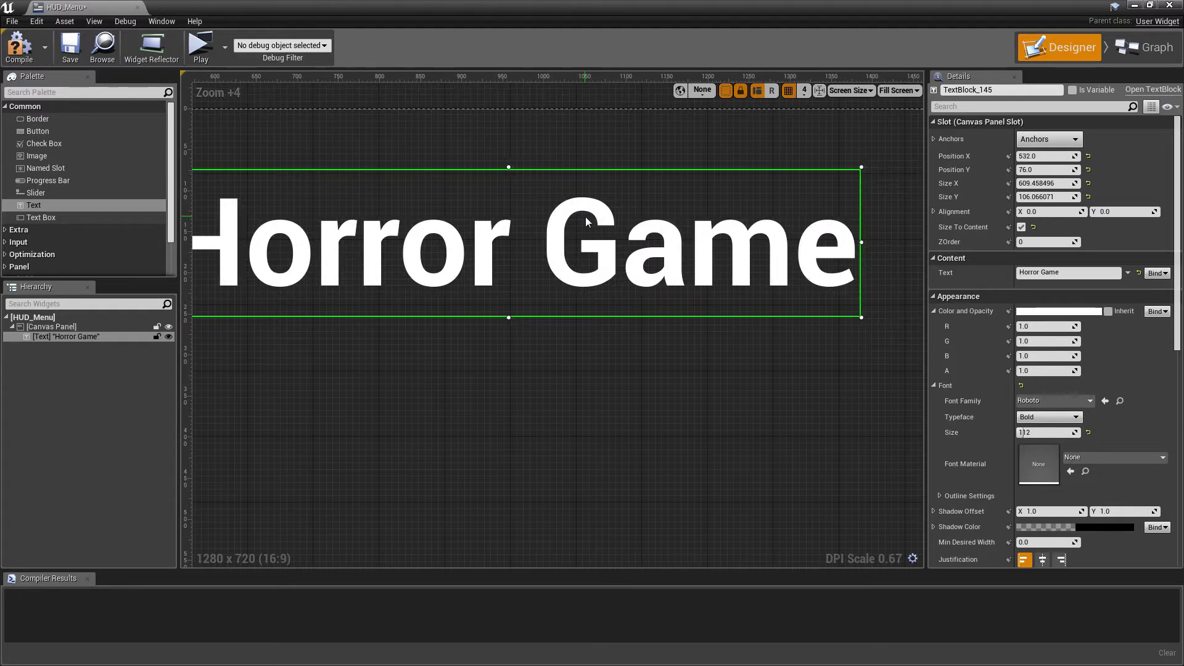
pyautogui.scroll(1, 617, 191)
pyautogui.scroll(2, 617, 191)
pyautogui.press('Right')
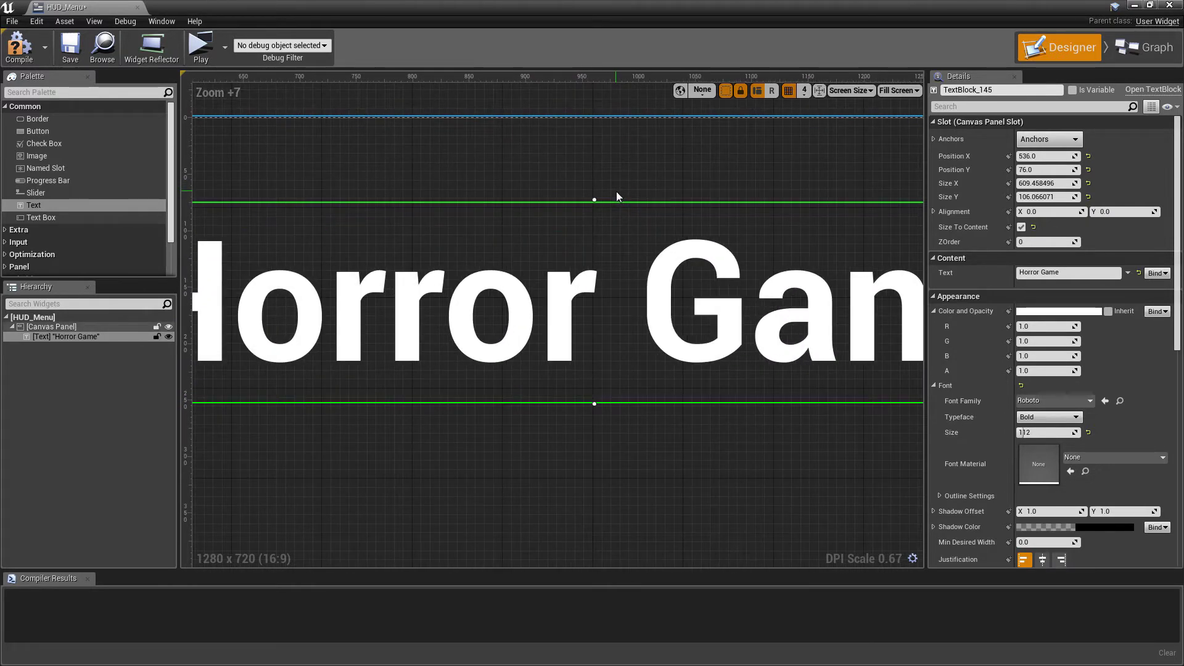
pyautogui.press('Left')
pyautogui.scroll(-11, 602, 412)
pyautogui.scroll(-2, 599, 407)
pyautogui.scroll(3, 628, 383)
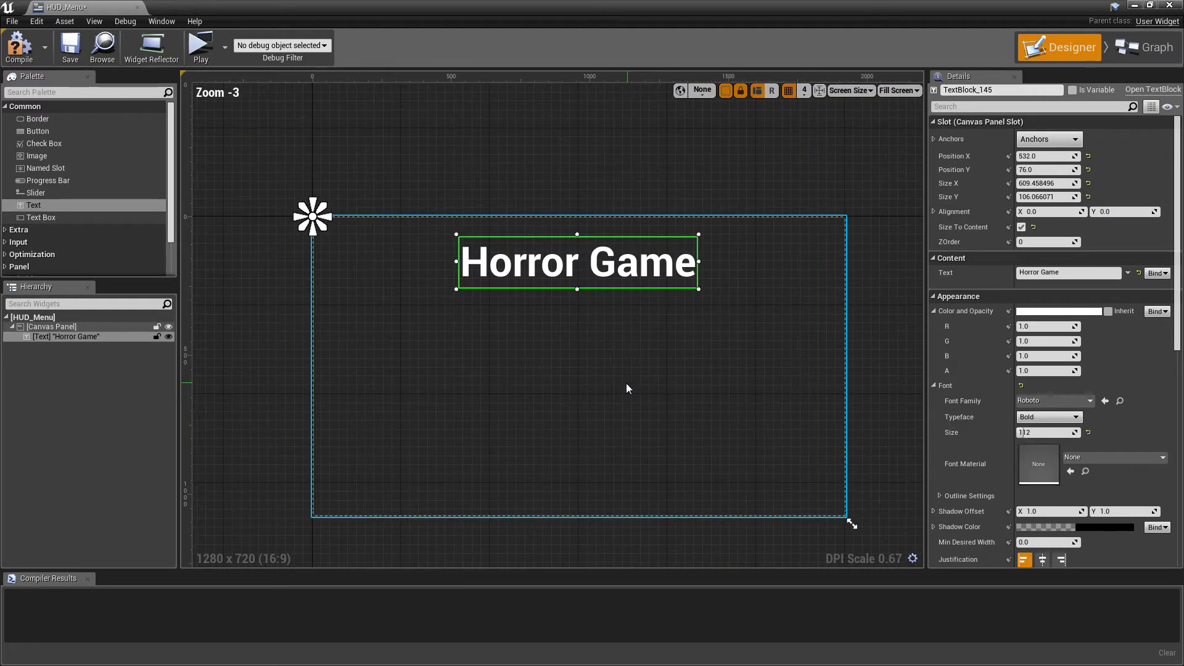
# Select the canvas panel and the title in turn, then clear the selection
pyautogui.click(576, 300)
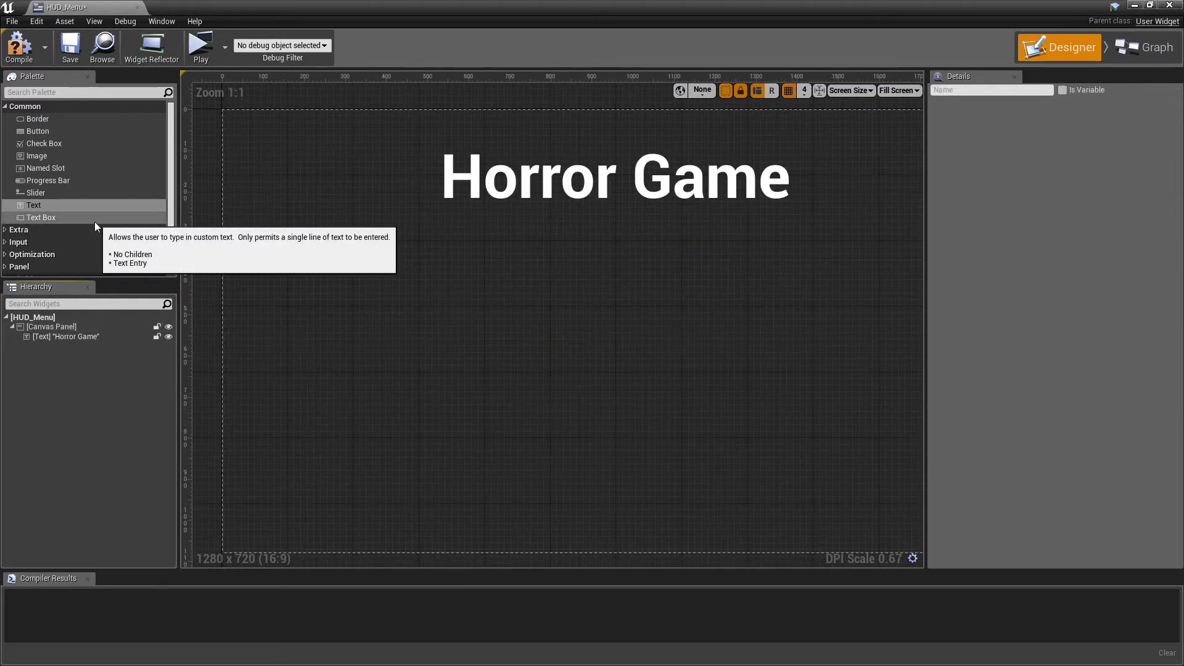
pyautogui.click(483, 296)
pyautogui.scroll(-1, 482, 296)
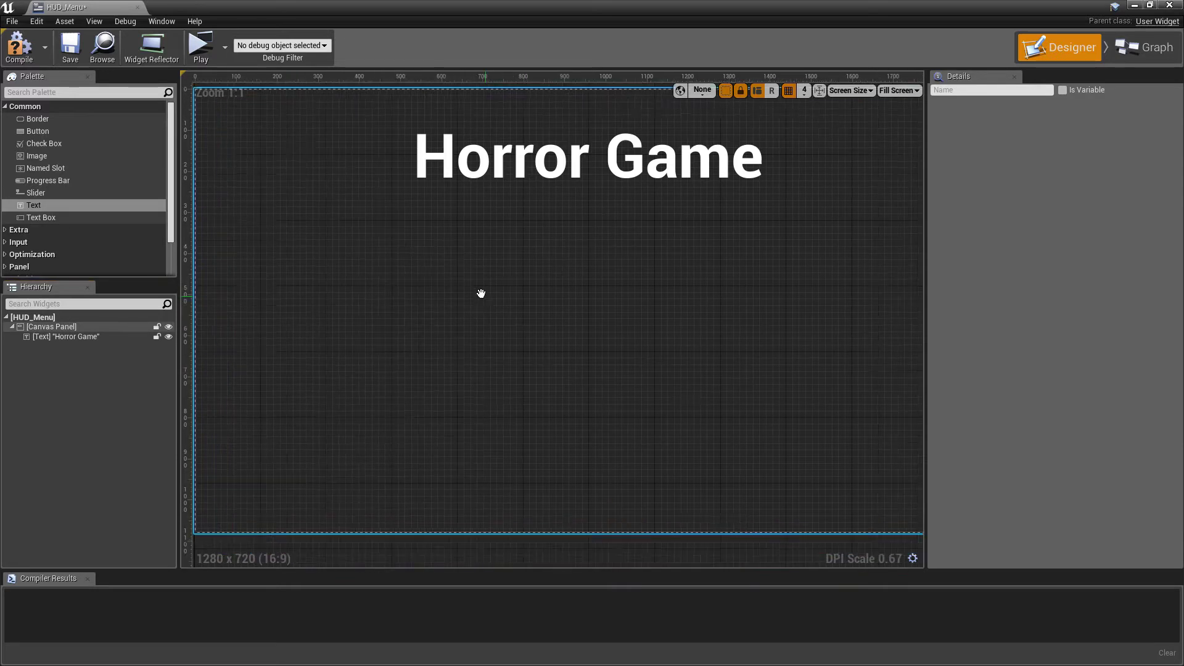
pyautogui.click(468, 187)
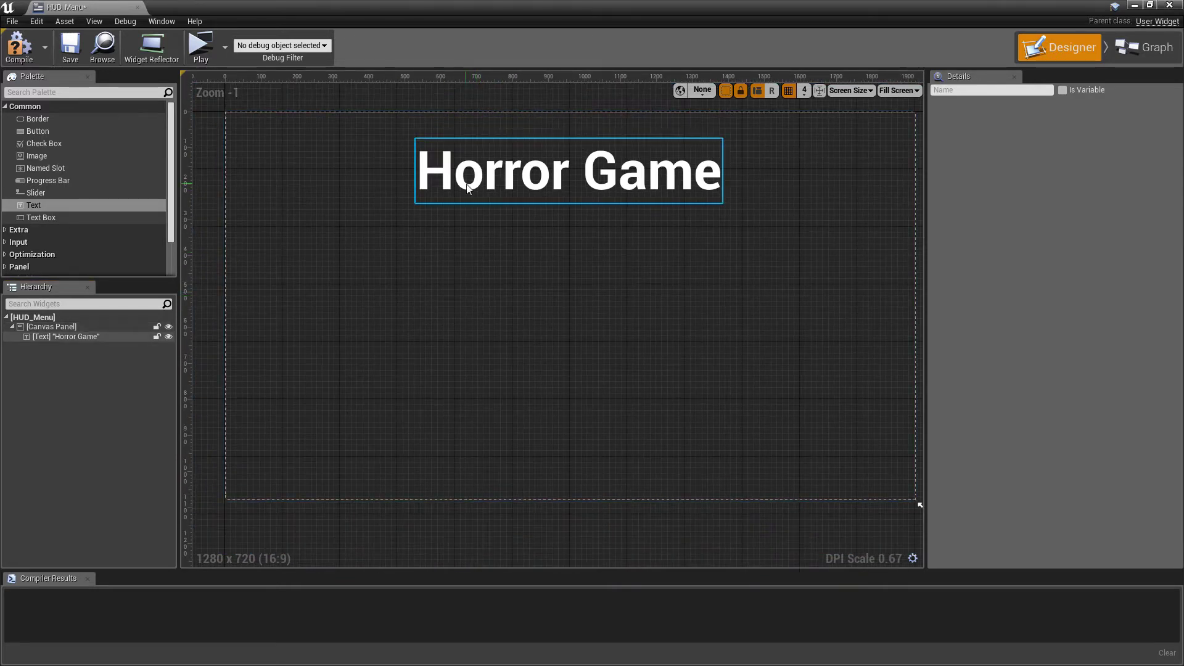
pyautogui.click(498, 316)
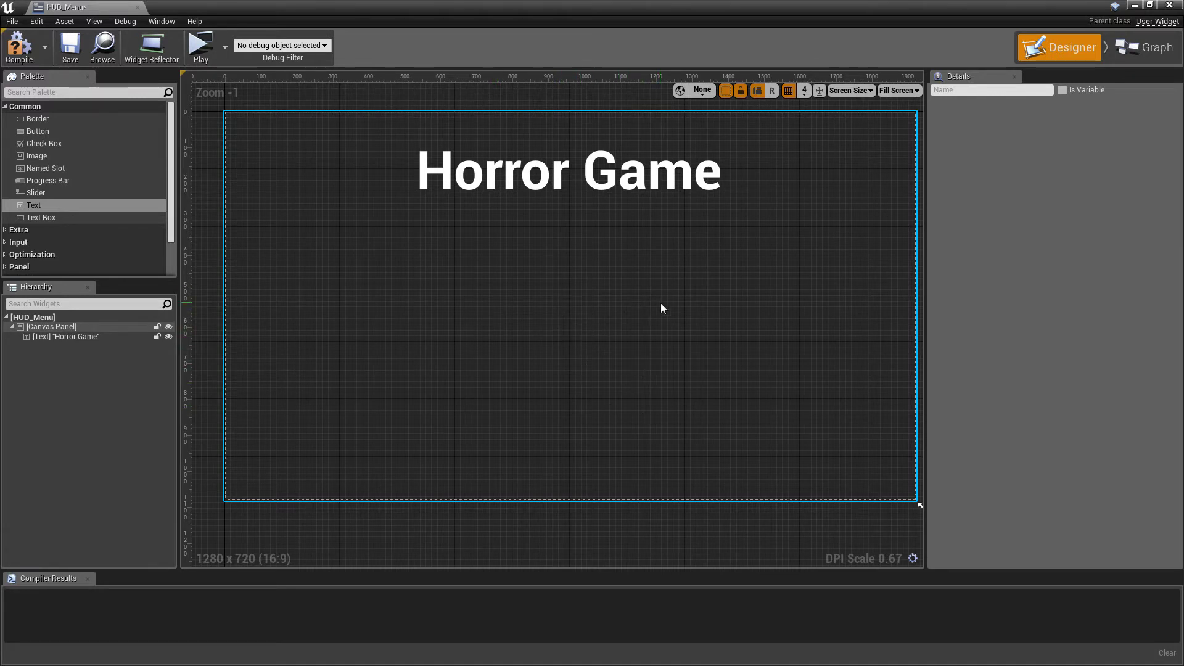
pyautogui.click(212, 201)
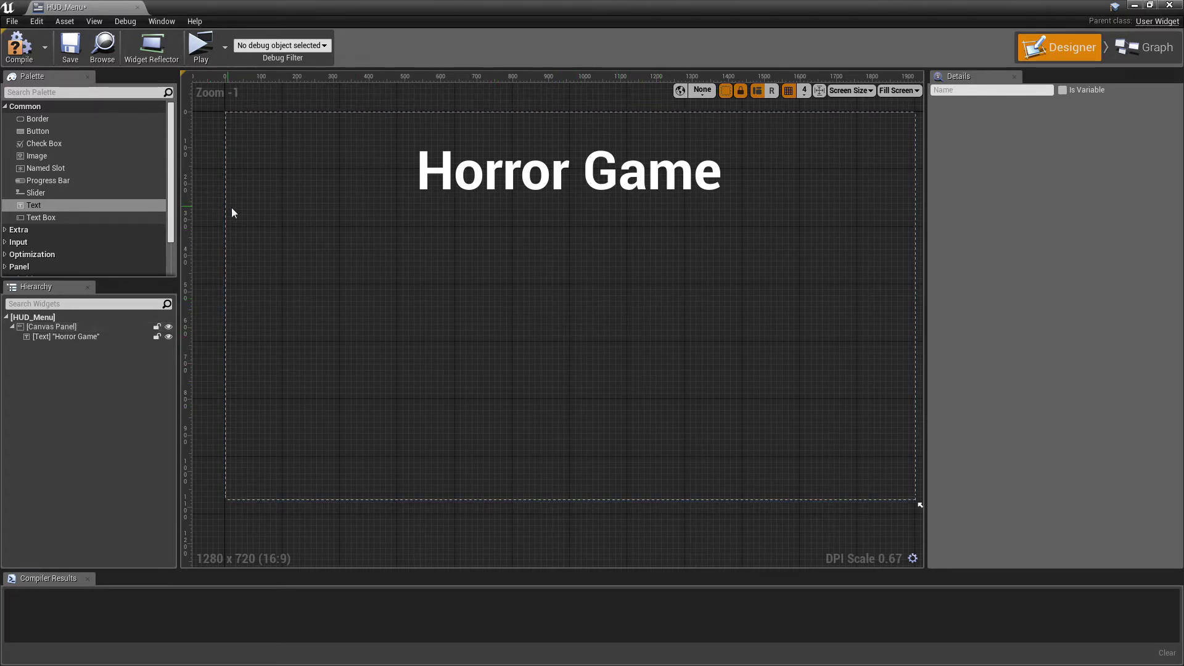
# Add a second Text widget at the canvas centre reading 'Jouer'
pyautogui.moveTo(45, 211); pyautogui.dragTo(562, 290)
pyautogui.click(1069, 272)
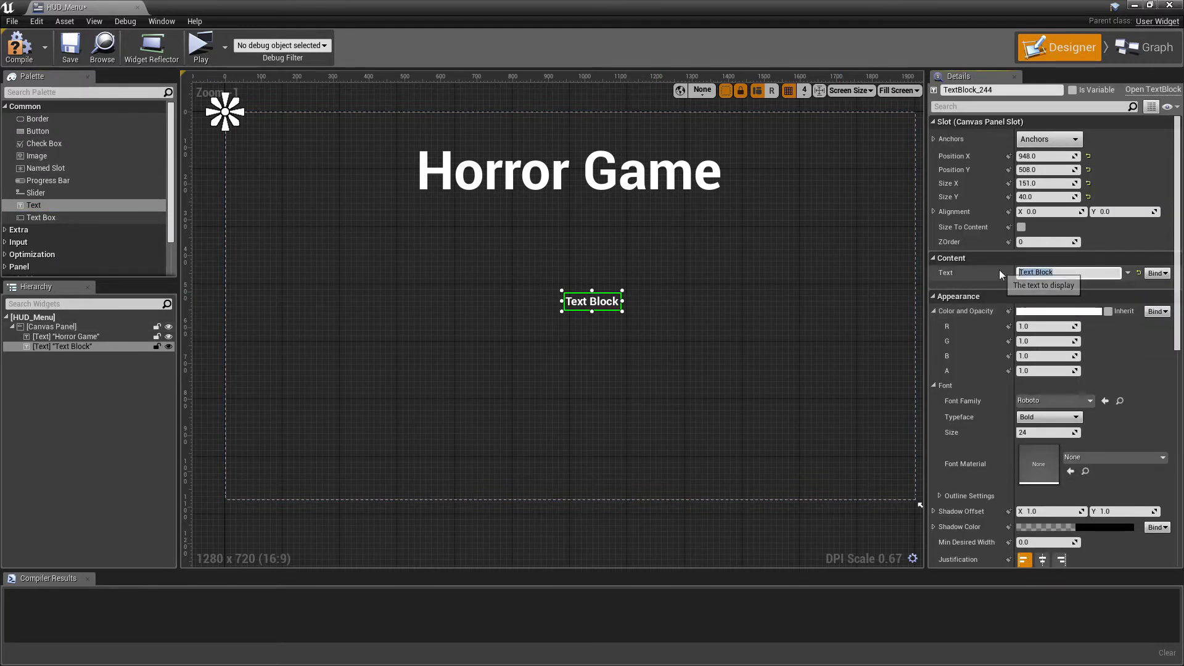
pyautogui.write('Jouer')
pyautogui.press('Return')
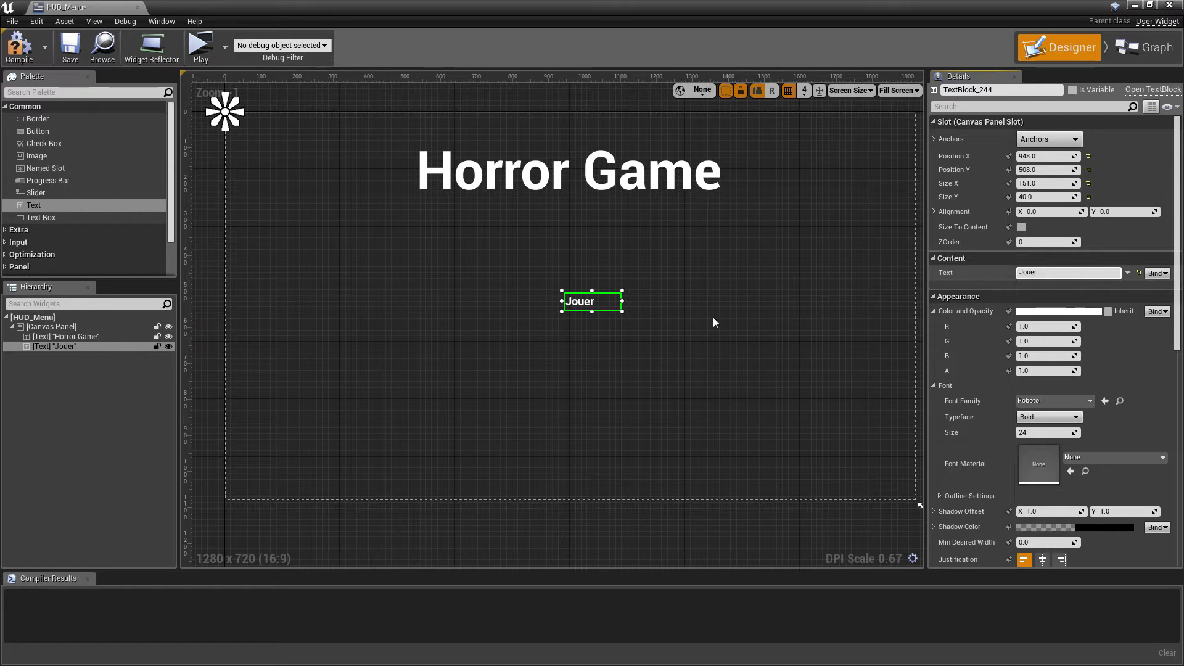
# Set Jouer's font size to 64, make it Size To Content, and move it below the title
pyautogui.click(1054, 432)
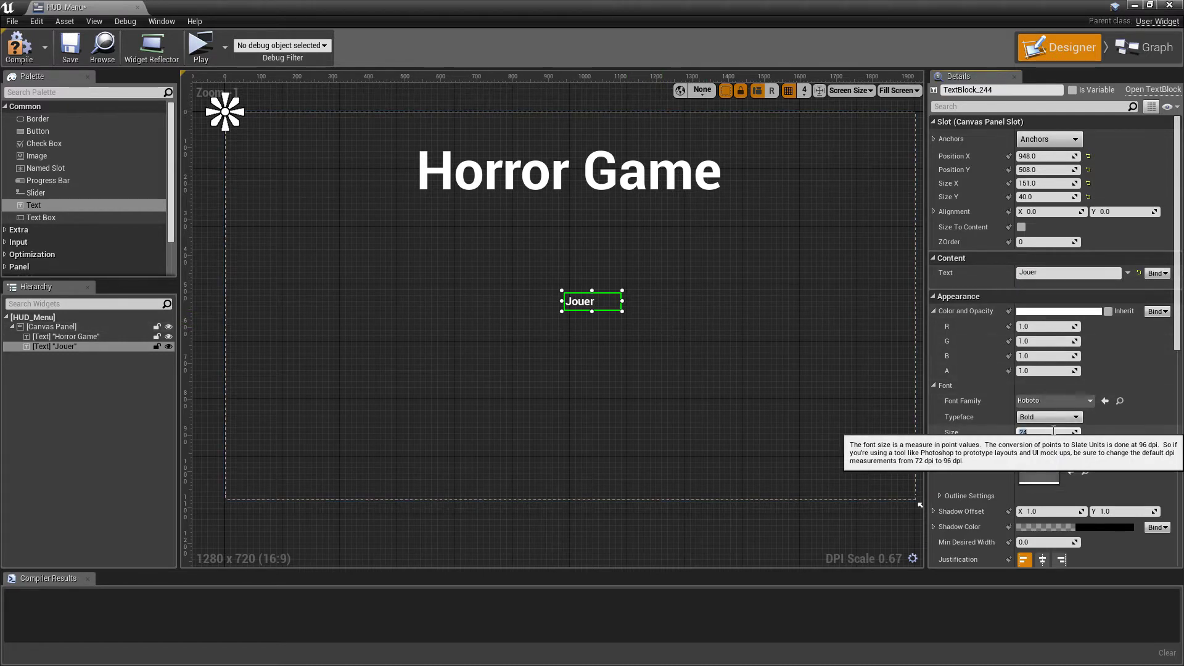
pyautogui.write('2')
pyautogui.press('Return')
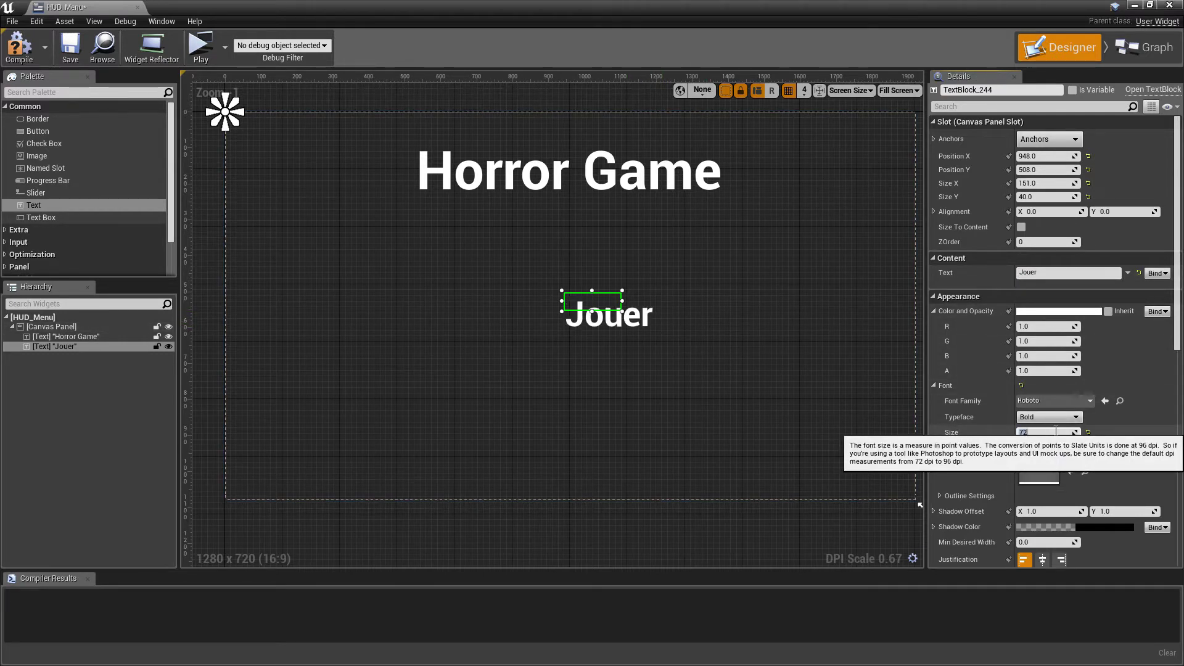
pyautogui.write('64')
pyautogui.press('Return')
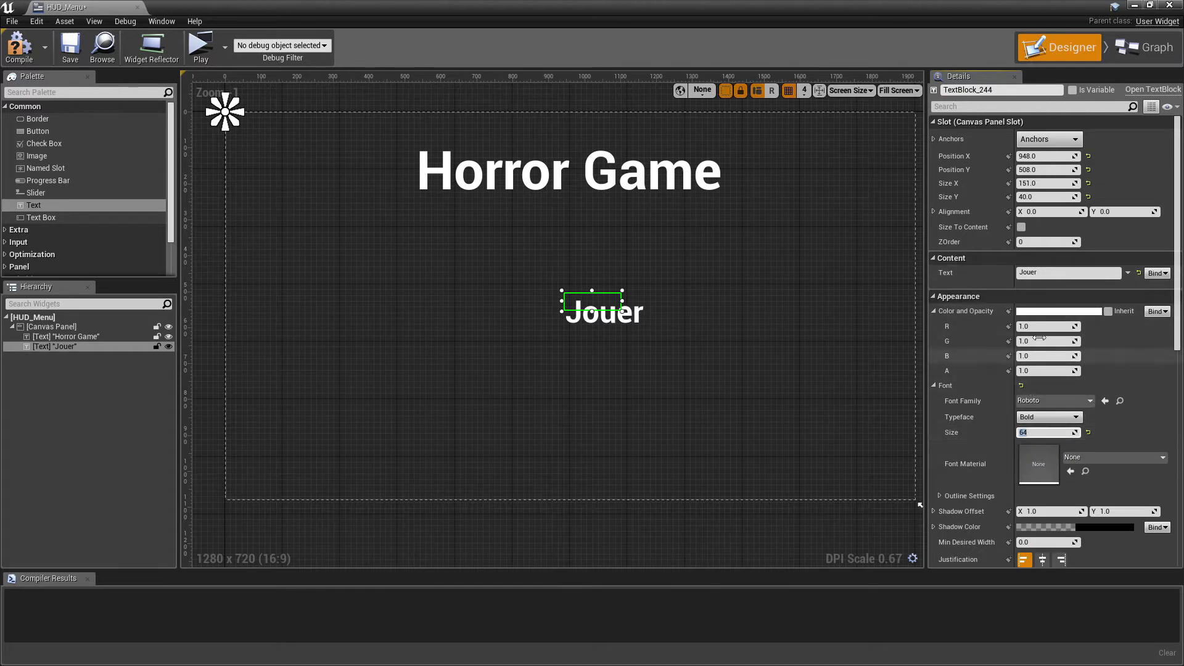
pyautogui.click(1021, 227)
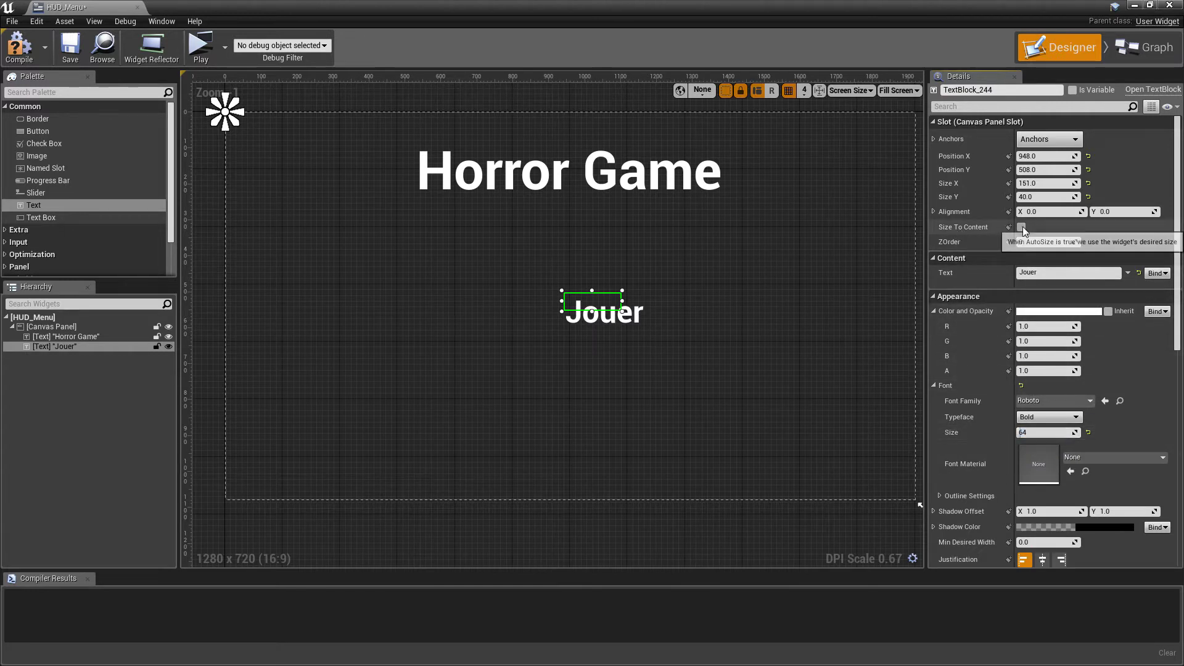
pyautogui.moveTo(632, 332); pyautogui.dragTo(597, 317)
pyautogui.scroll(1, 576, 305)
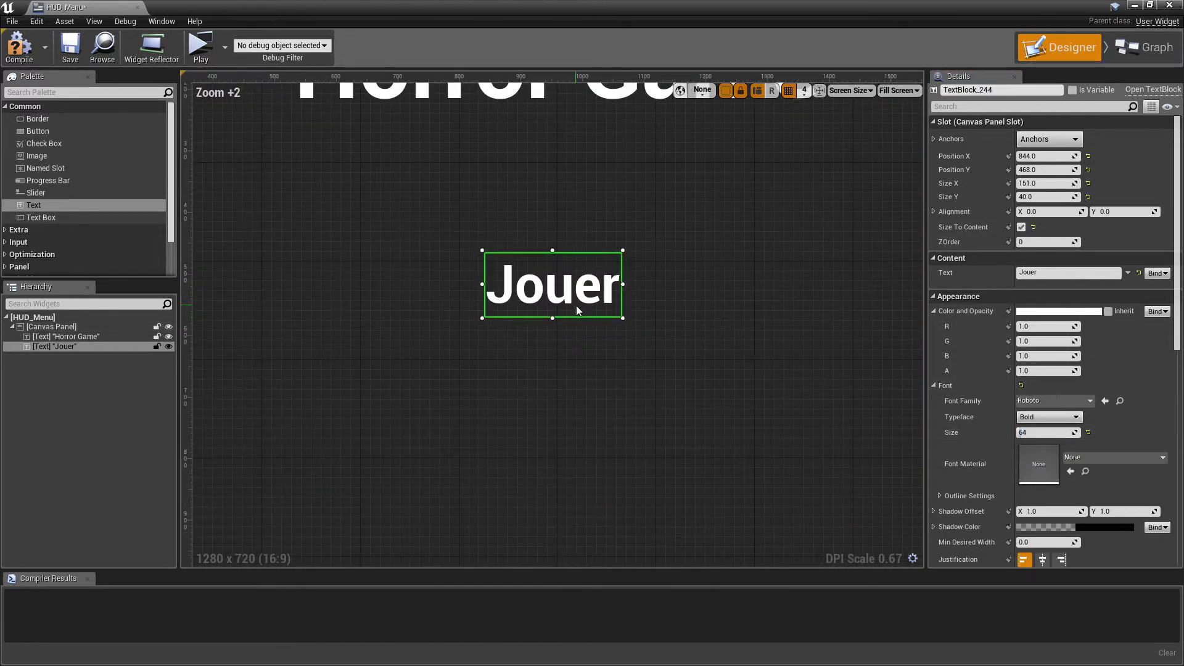
pyautogui.scroll(-4, 624, 306)
pyautogui.click(658, 299)
pyautogui.click(595, 305)
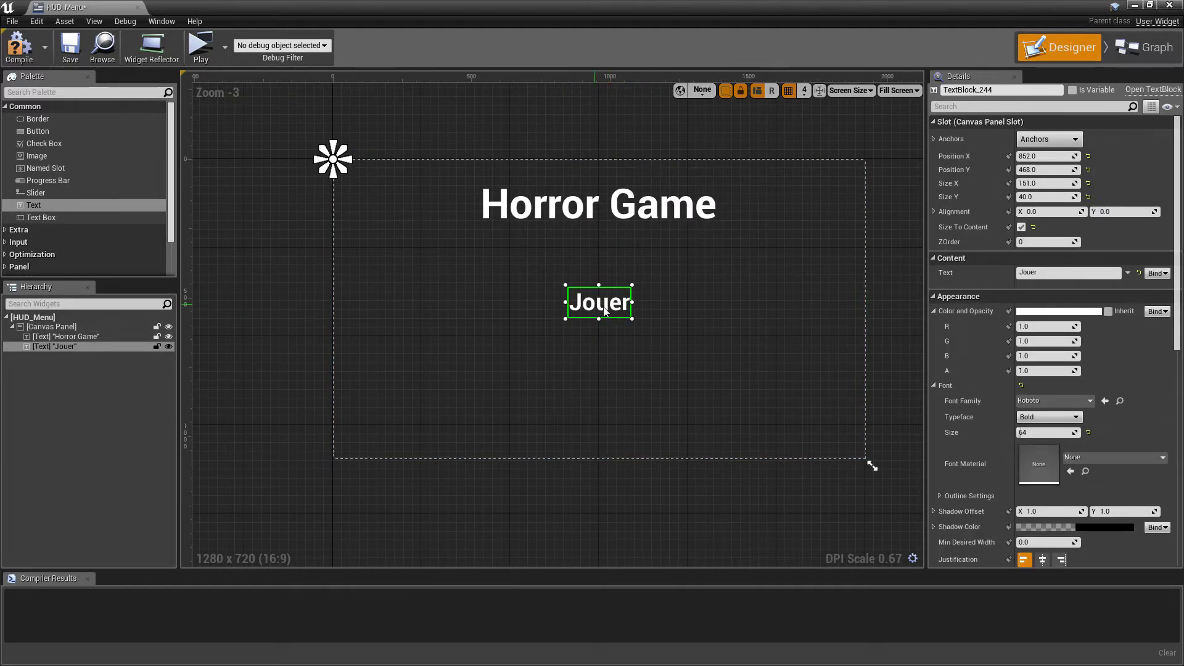
pyautogui.scroll(3, 567, 339)
# Duplicate Jouer, change the copy's text to 'Quitter', and line it up below Jouer
pyautogui.hotkey('ctrl', 'c')
pyautogui.hotkey('ctrl', 'v')
pyautogui.click(1055, 272)
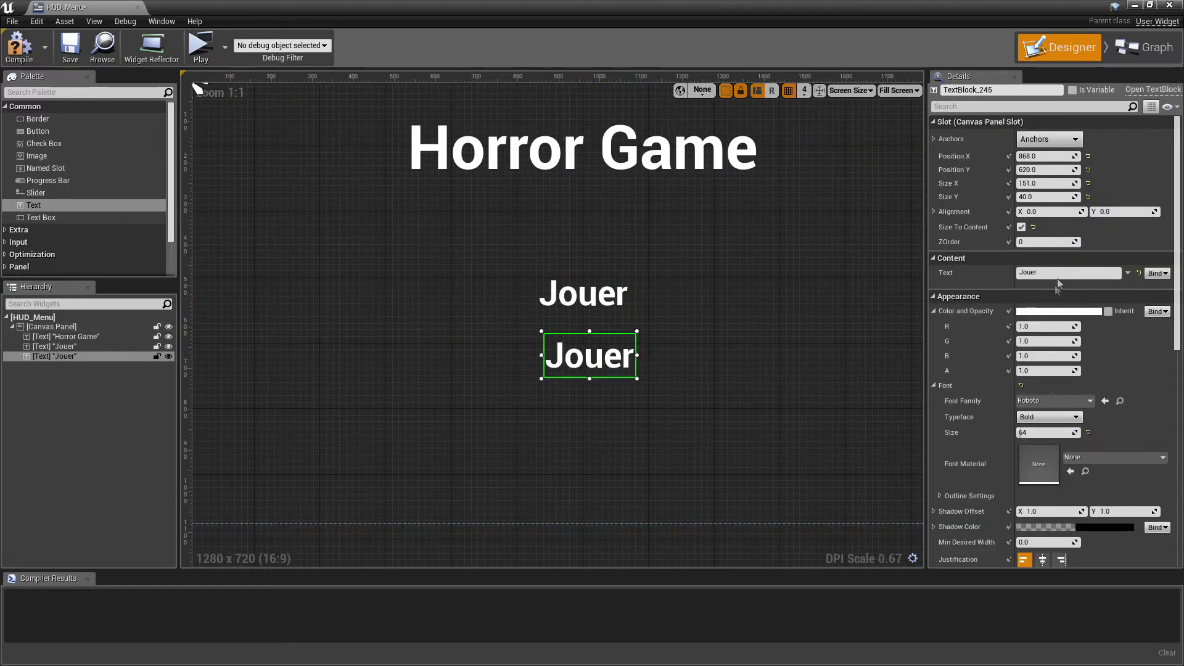
pyautogui.write('Quitter')
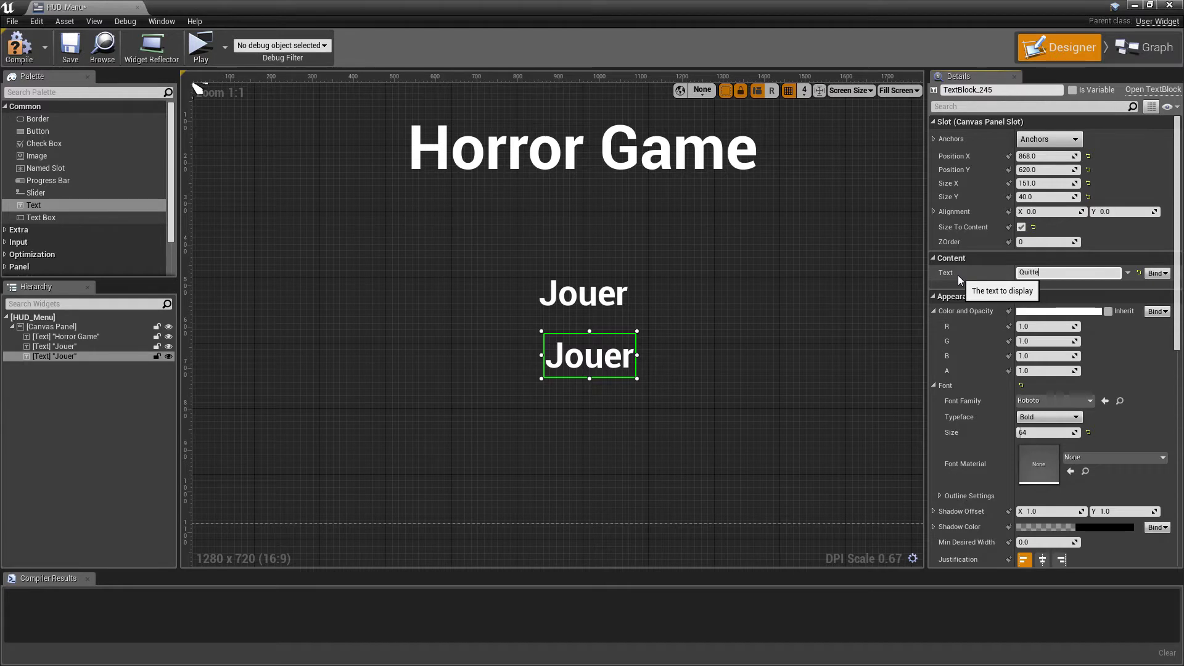
pyautogui.press('Return')
pyautogui.scroll(3, 634, 319)
pyautogui.moveTo(634, 320); pyautogui.dragTo(638, 298)
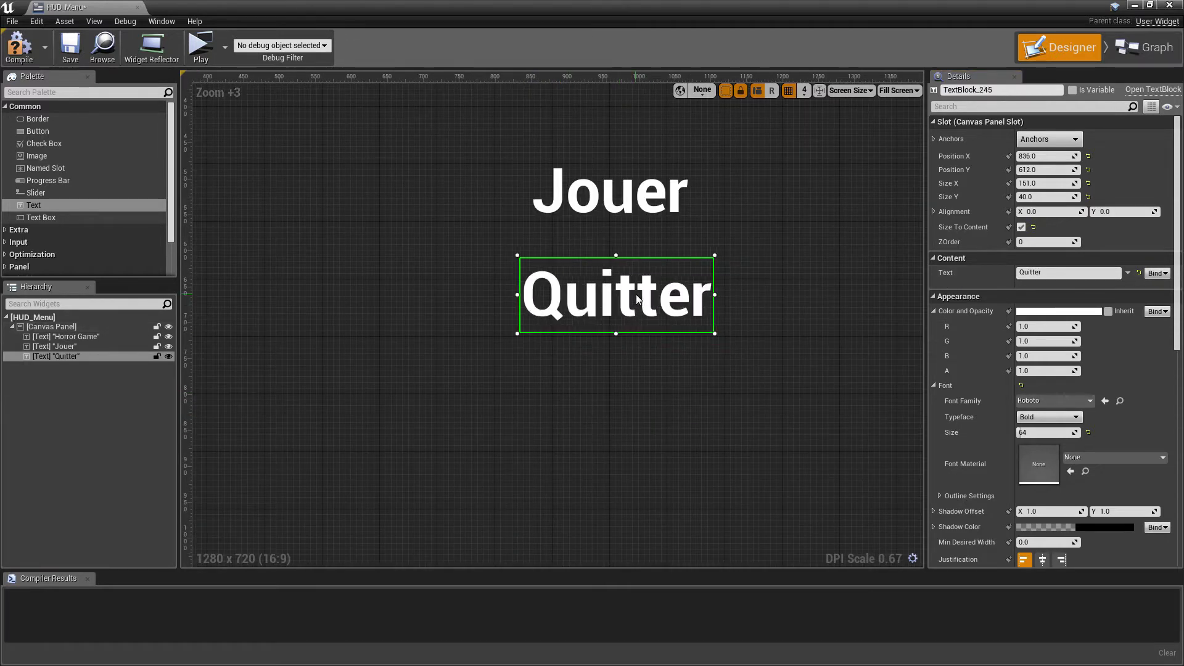
pyautogui.press('Down')
pyautogui.press('Down')
pyautogui.press('Down')
pyautogui.press('Down')
pyautogui.press('Down')
pyautogui.click(752, 271)
pyautogui.scroll(-5, 753, 272)
pyautogui.scroll(-1, 634, 292)
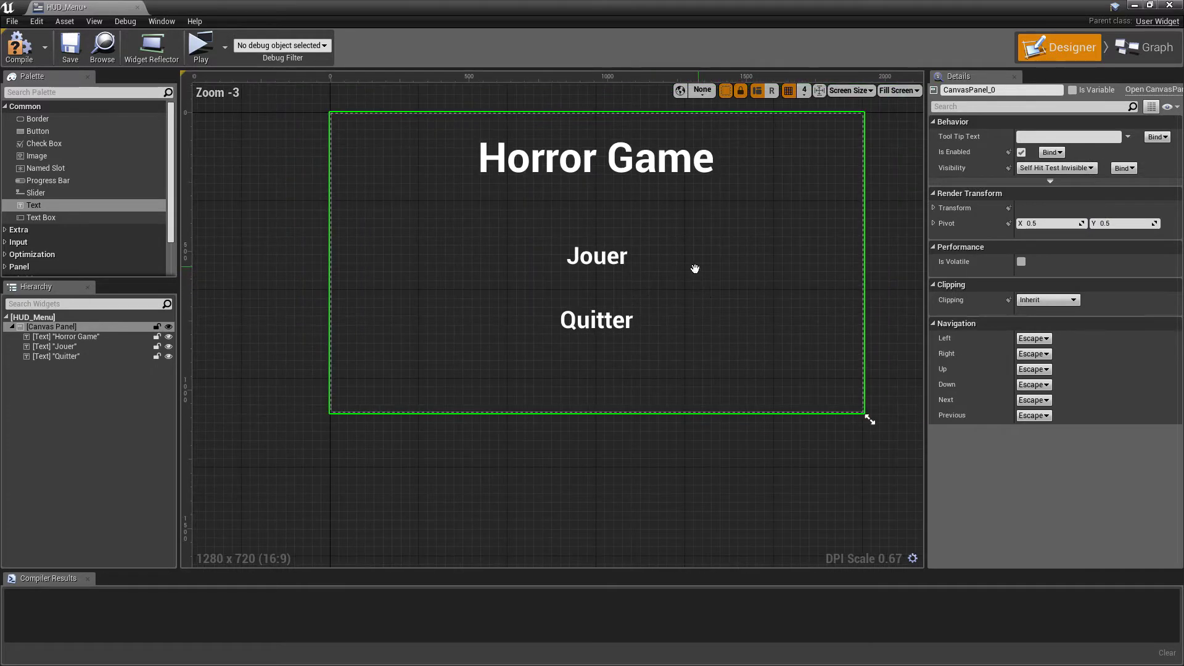
# Place a Button over Jouer and set its Background Color alpha to 0
pyautogui.scroll(1, 523, 290)
pyautogui.scroll(2, 535, 338)
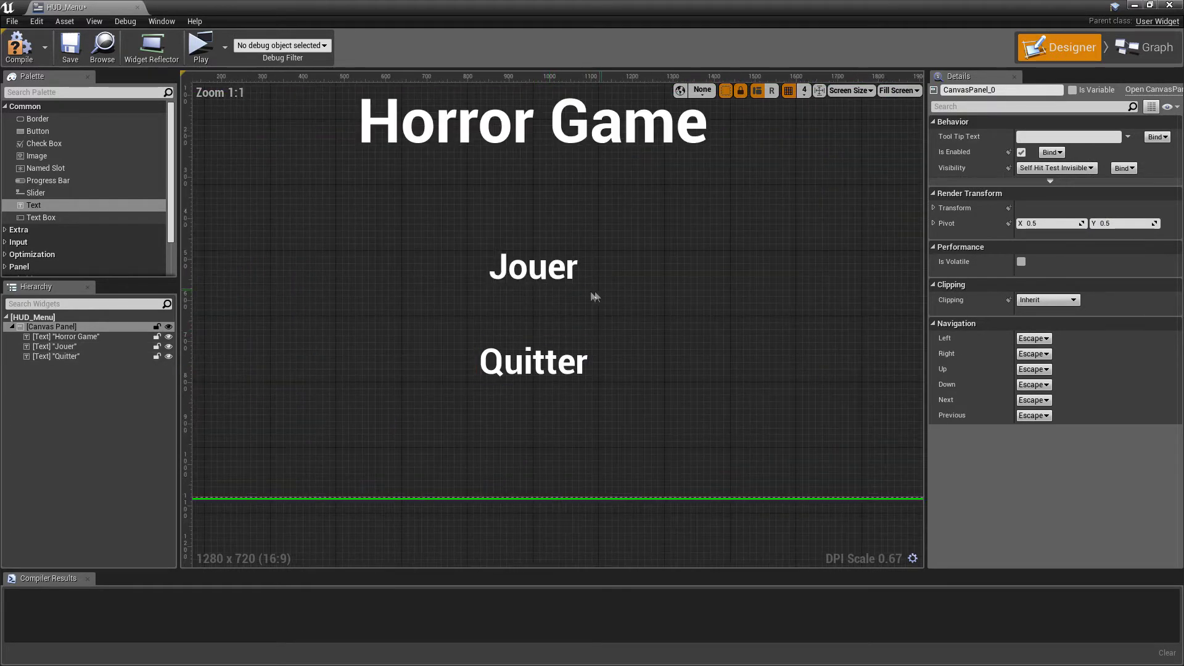
pyautogui.moveTo(36, 131)
pyautogui.mouseDown()
pyautogui.moveTo(350, 173)
pyautogui.moveTo(460, 225)
pyautogui.moveTo(500, 263)
pyautogui.mouseUp()
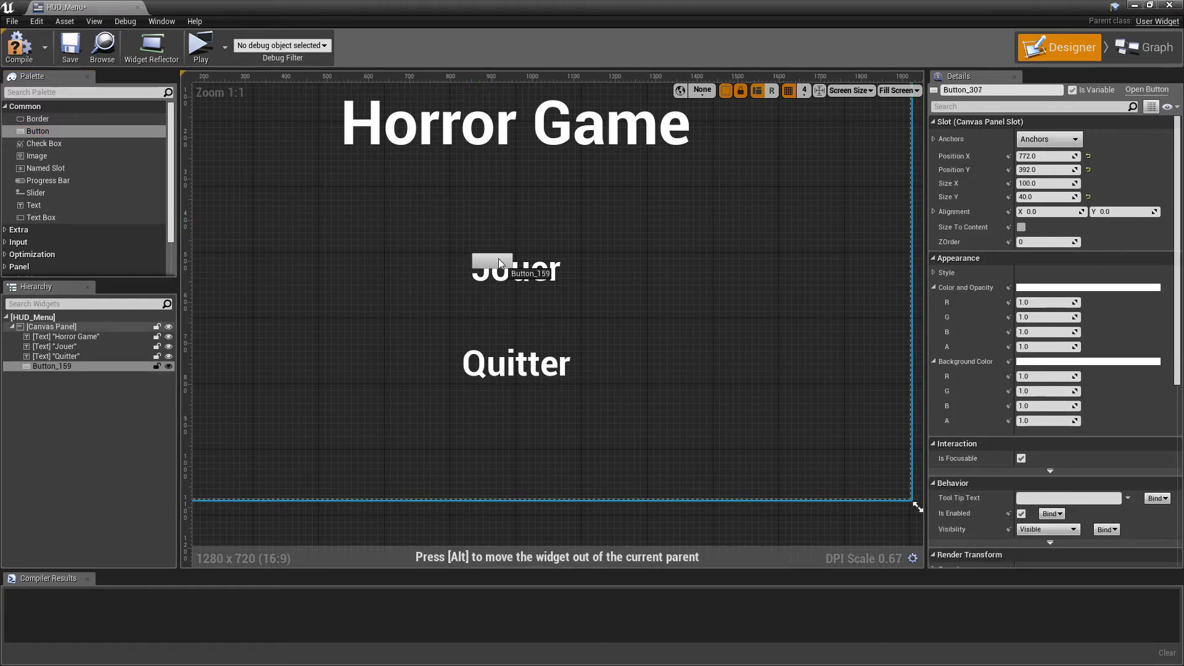
pyautogui.moveTo(497, 262); pyautogui.dragTo(565, 293)
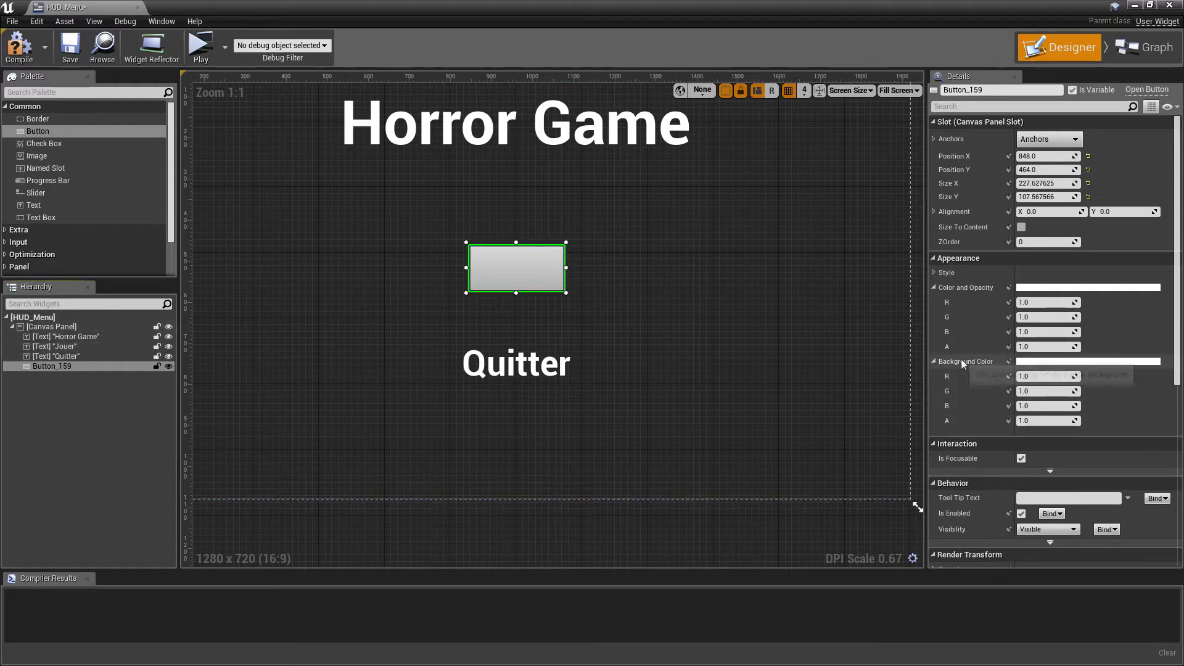
pyautogui.click(1031, 422)
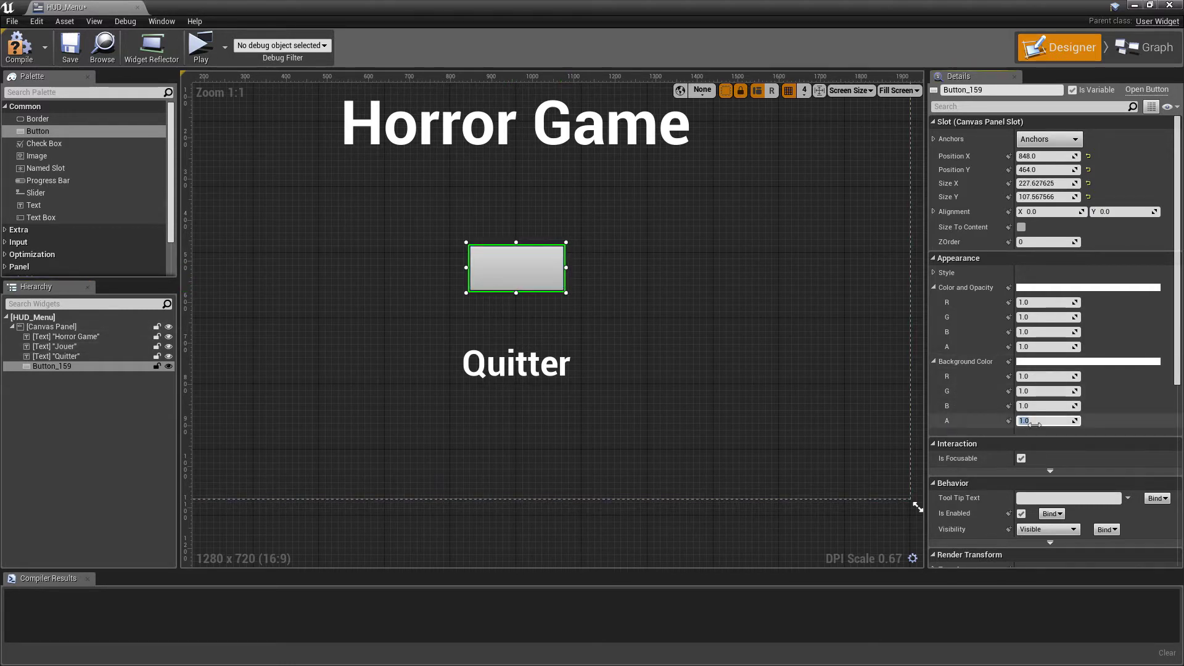
pyautogui.write('0')
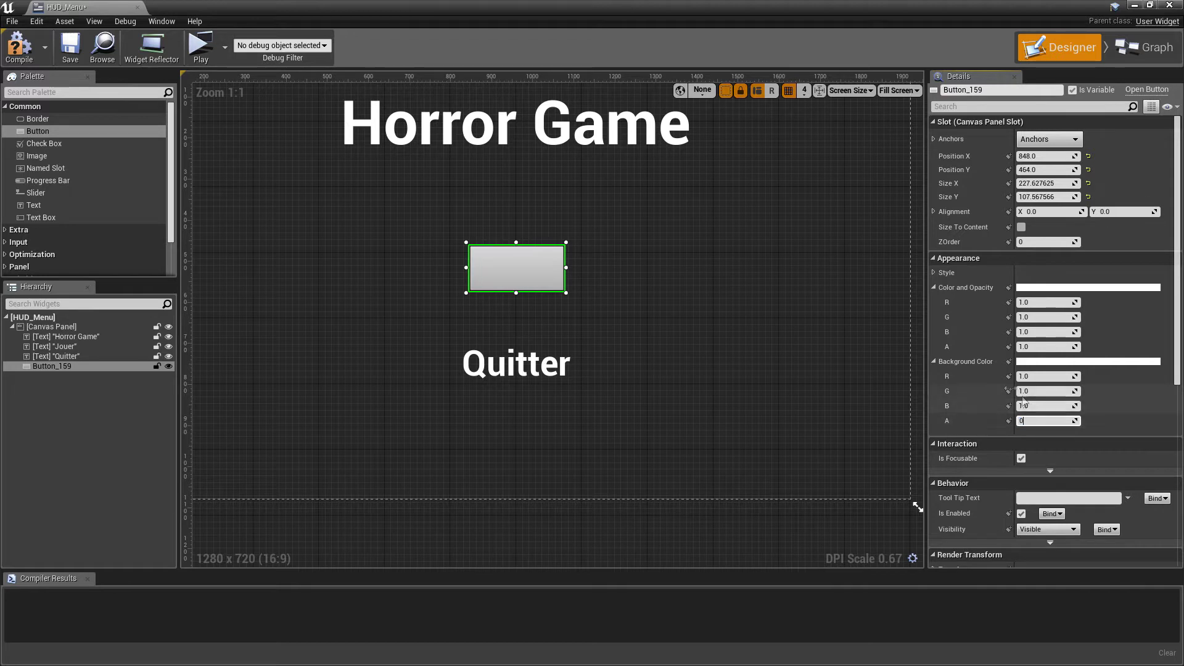
pyautogui.press('Return')
pyautogui.click(646, 290)
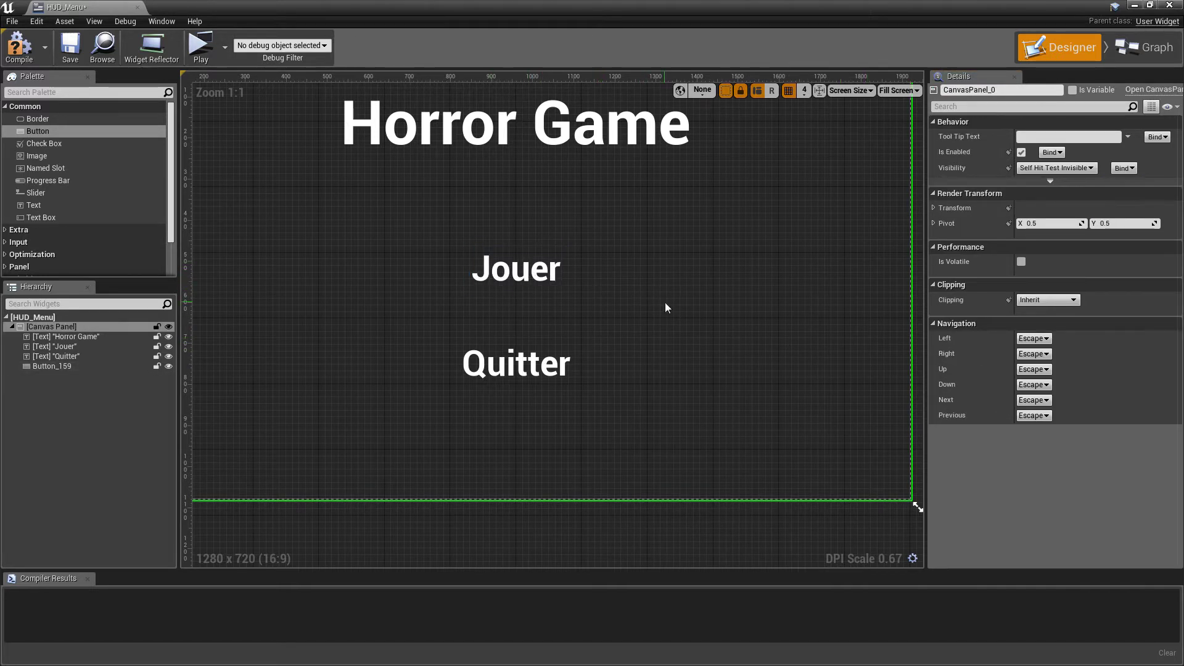
# Copy the transparent button and resize the copy to cover the Quitter label
pyautogui.click(521, 270)
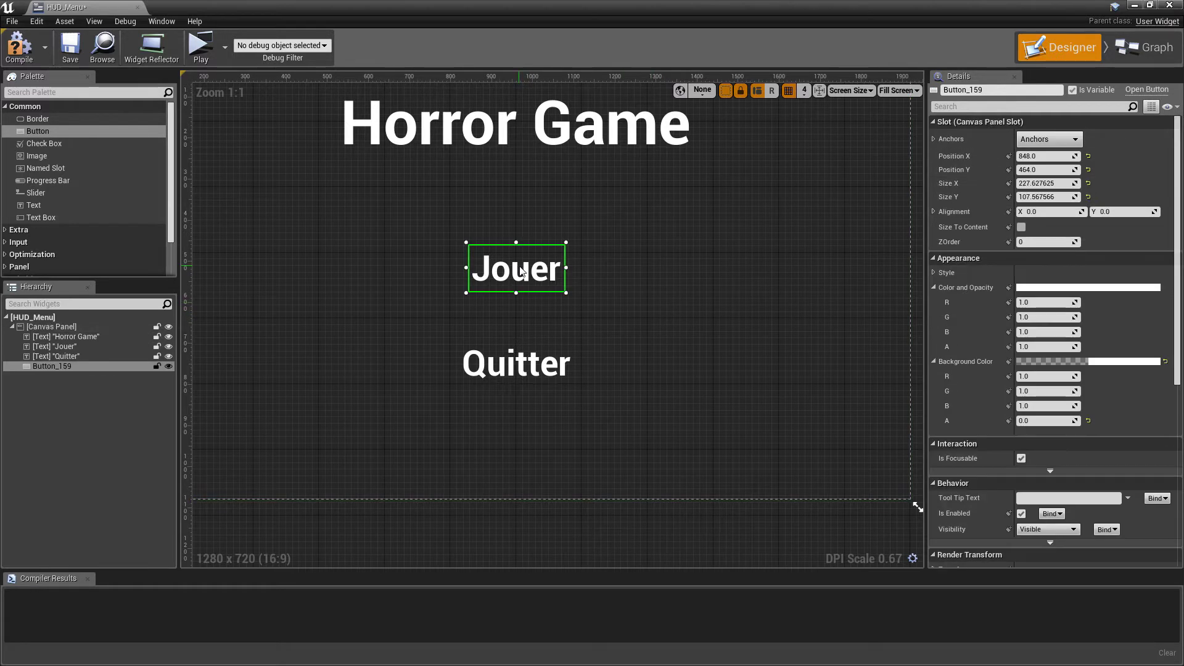
pyautogui.hotkey('ctrl', 'c')
pyautogui.hotkey('ctrl', 'v')
pyautogui.moveTo(692, 336); pyautogui.dragTo(504, 362)
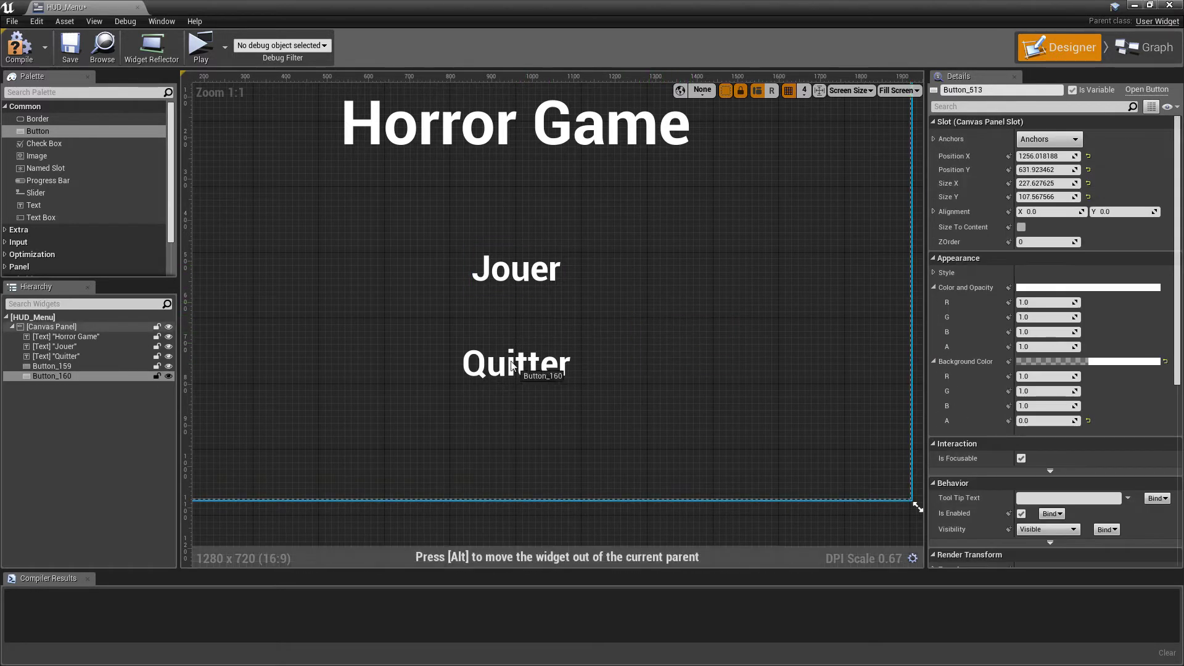
pyautogui.press('Down')
pyautogui.press('Right')
pyautogui.press('Right')
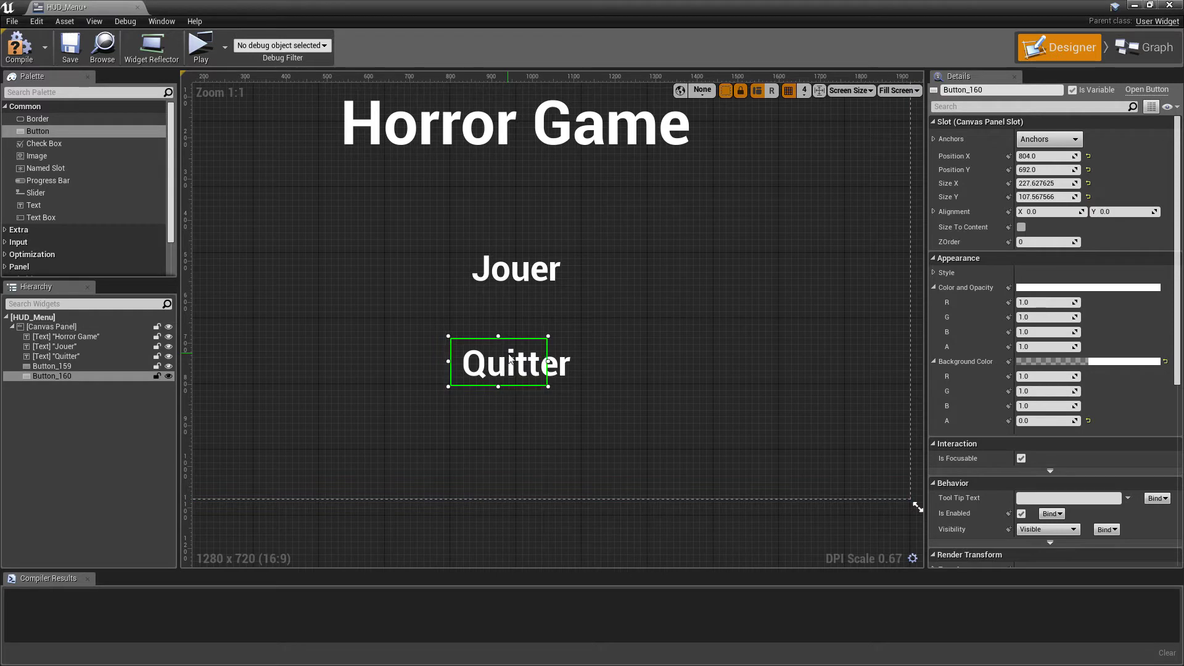
pyautogui.moveTo(511, 359); pyautogui.dragTo(580, 387)
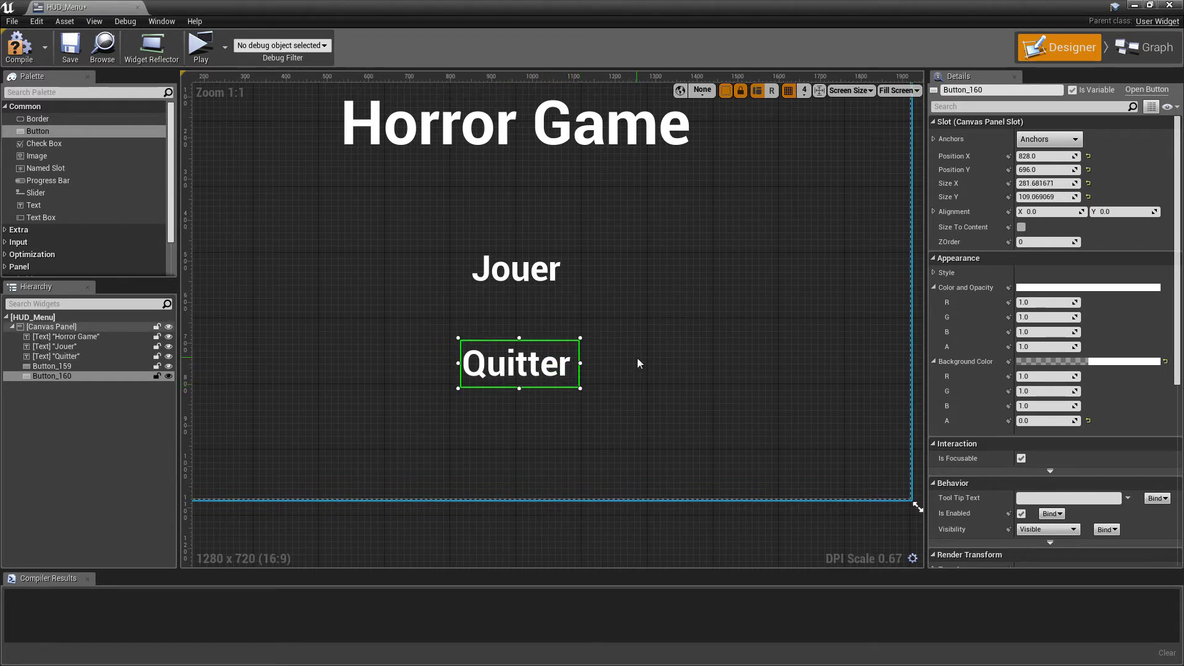
# Rename the buttons B_Jouer and B_Quitter in the Hierarchy and compile the widget
pyautogui.moveTo(55, 356); pyautogui.dragTo(127, 386)
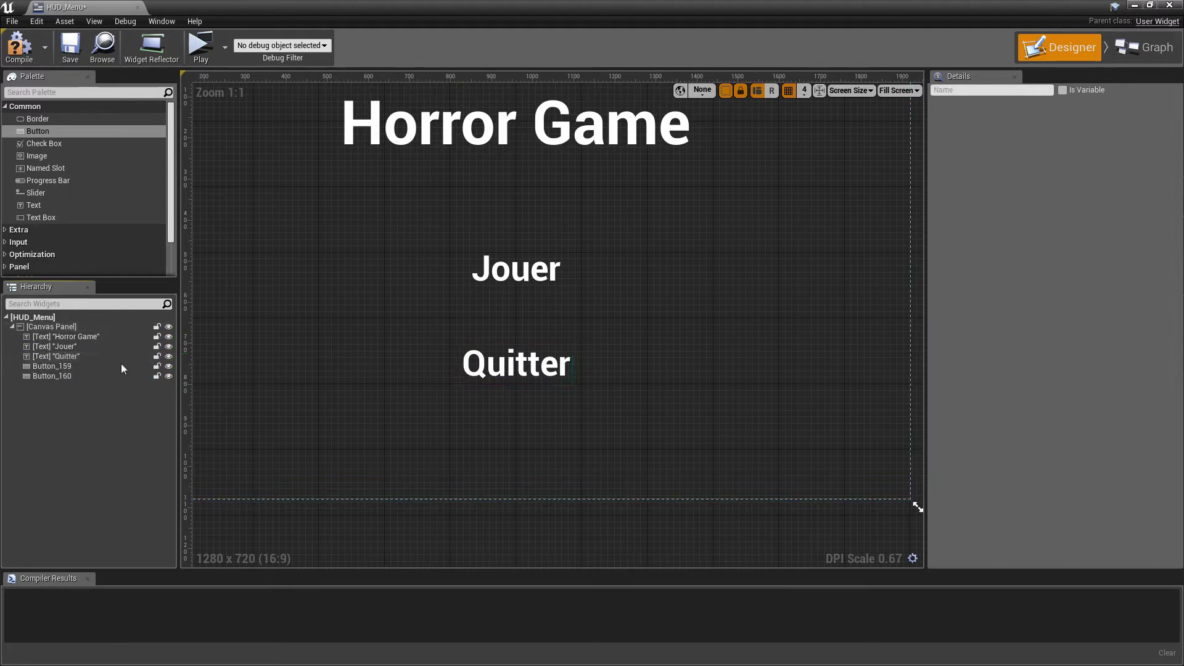
pyautogui.doubleClick(121, 369)
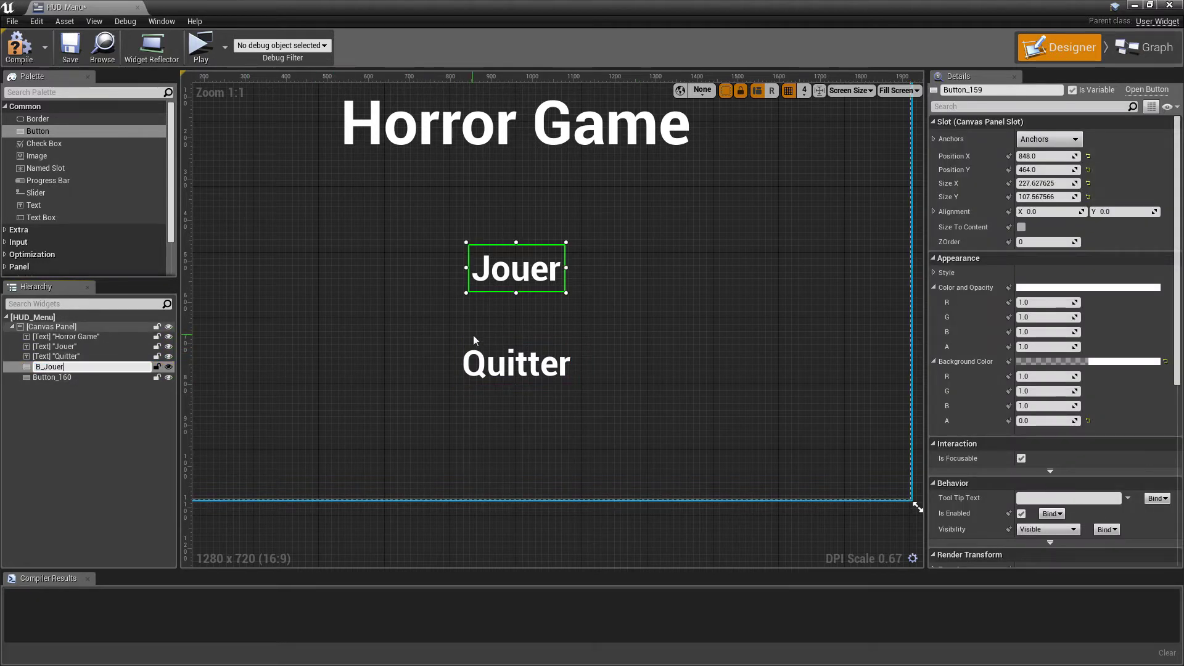
pyautogui.press('Return')
pyautogui.click(59, 377)
pyautogui.press('F2')
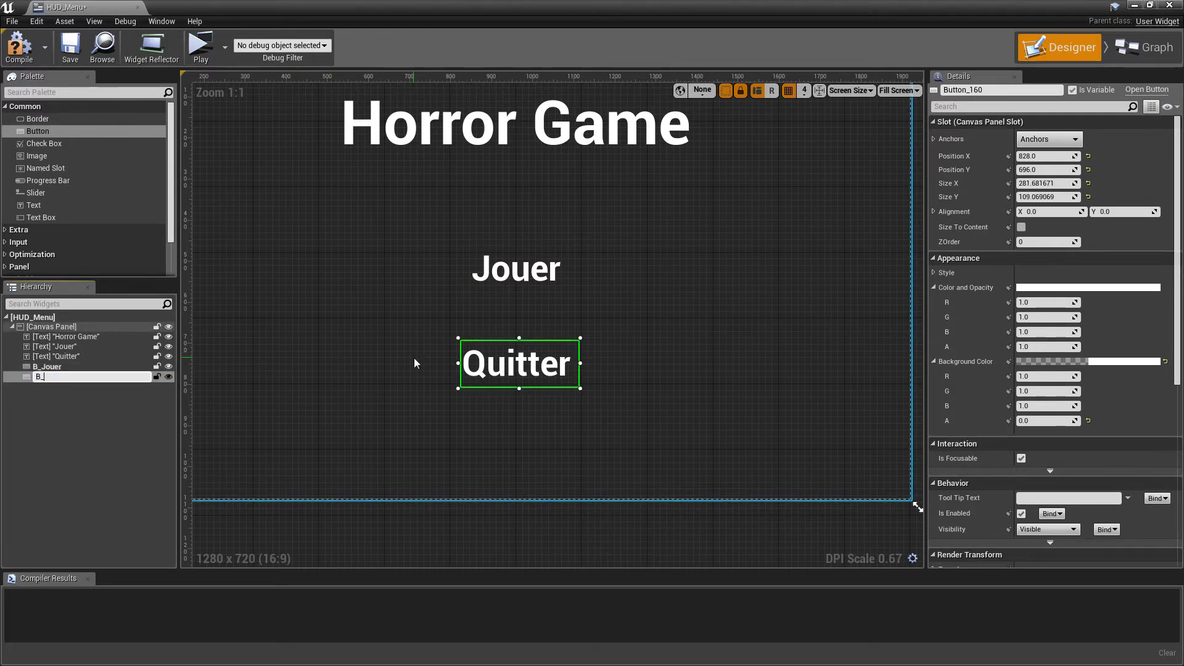
pyautogui.write('Quitter')
pyautogui.press('Return')
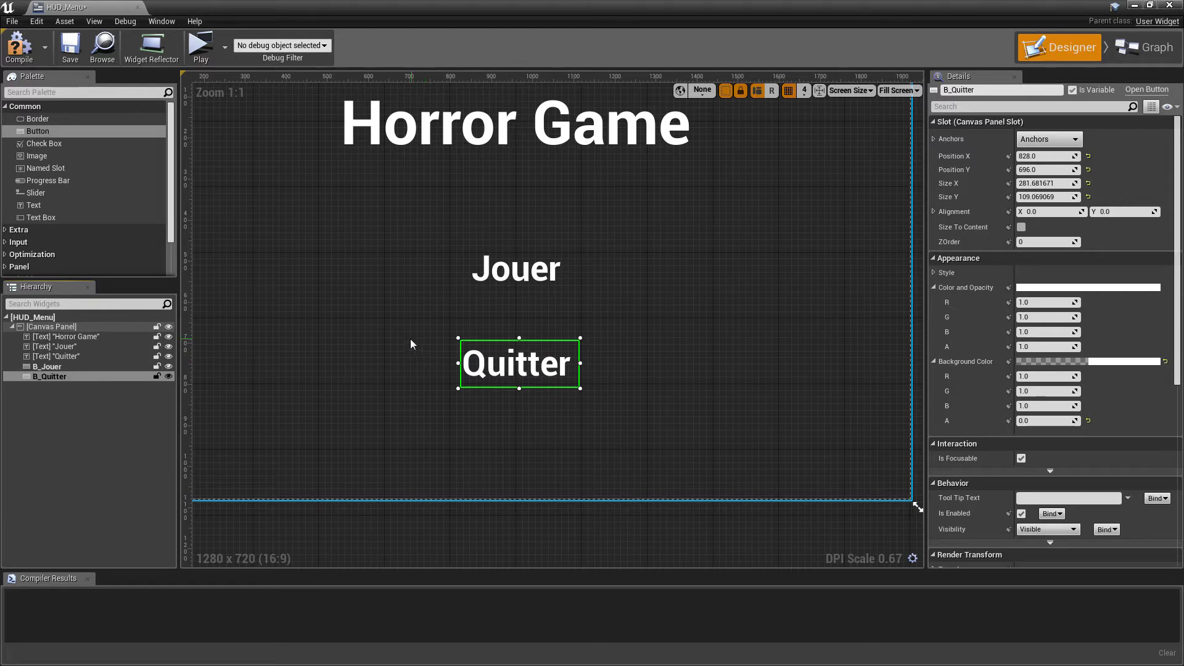
pyautogui.click(29, 65)
pyautogui.moveTo(580, 7); pyautogui.dragTo(569, 80)
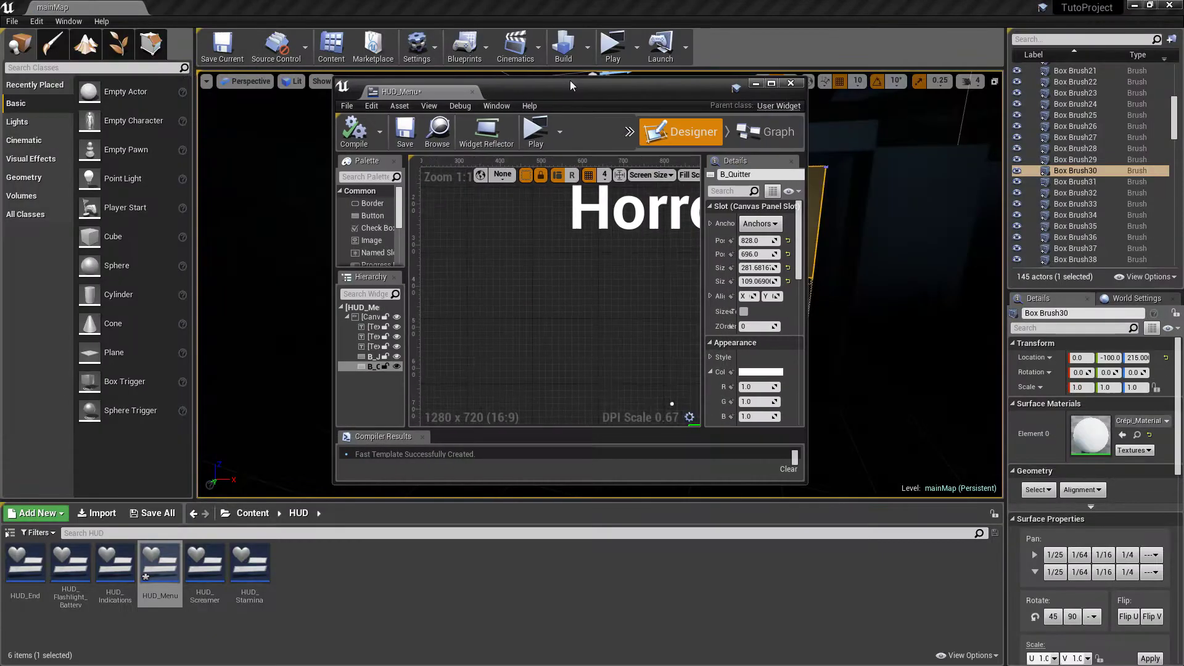
# Open the My_PC player controller blueprint from the Content > Blueprints folder
pyautogui.doubleClick(664, 94)
pyautogui.scroll(-2, 687, 163)
pyautogui.moveTo(687, 7); pyautogui.dragTo(658, 49)
pyautogui.click(247, 514)
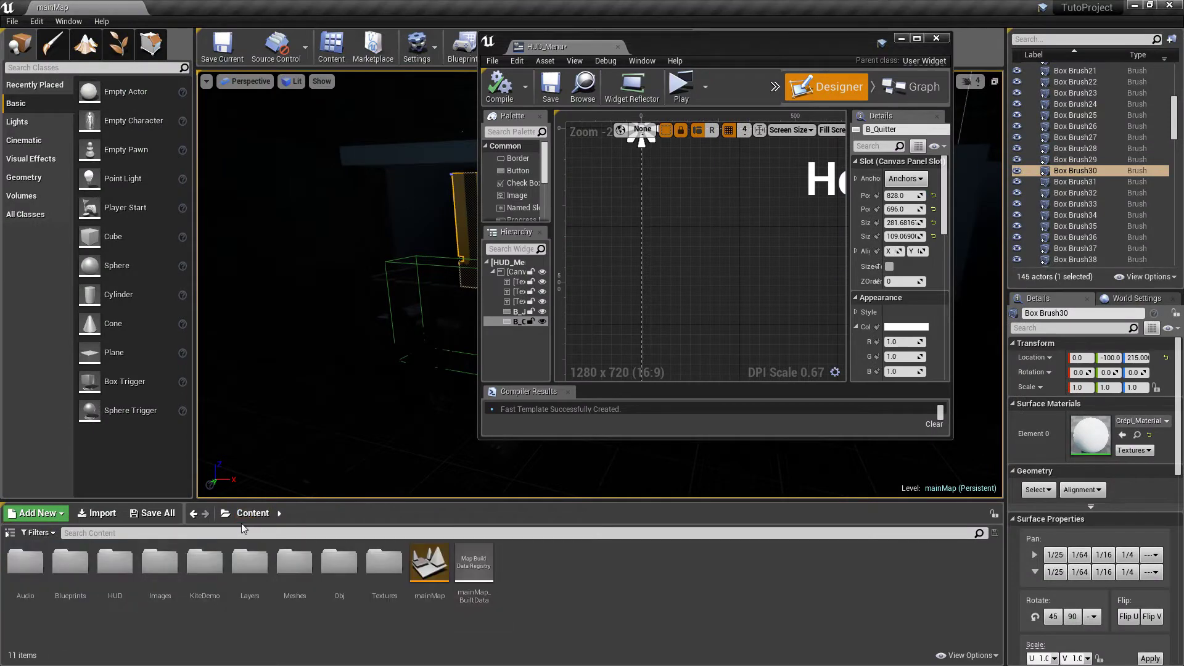
pyautogui.doubleClick(80, 564)
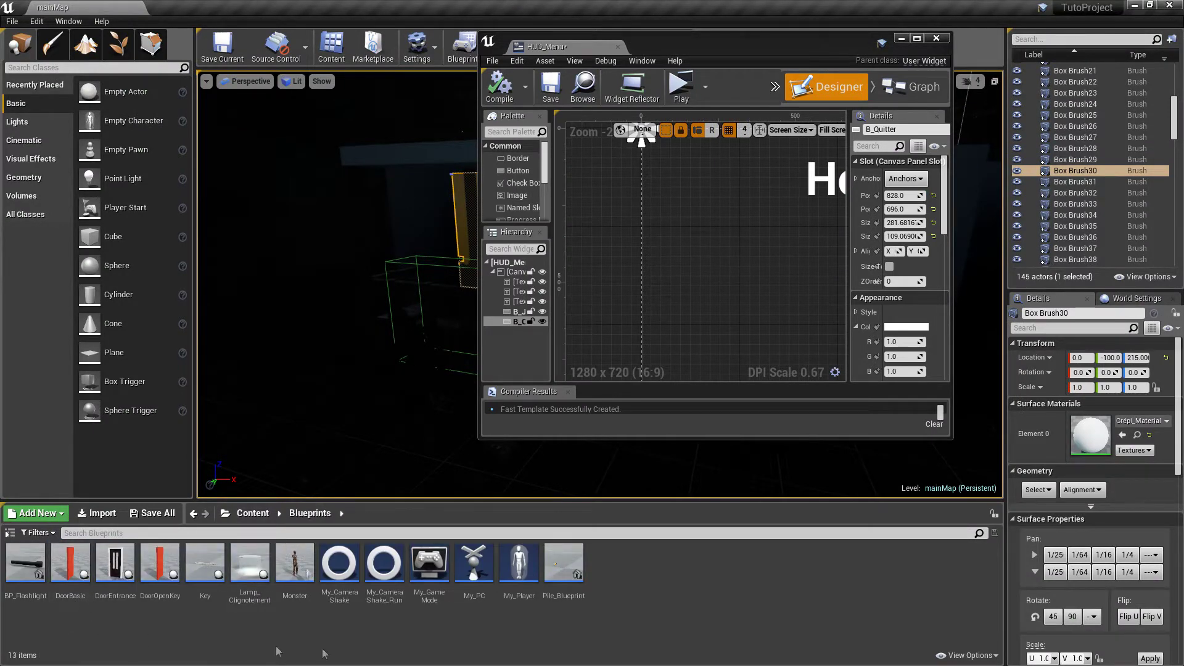
pyautogui.doubleClick(497, 582)
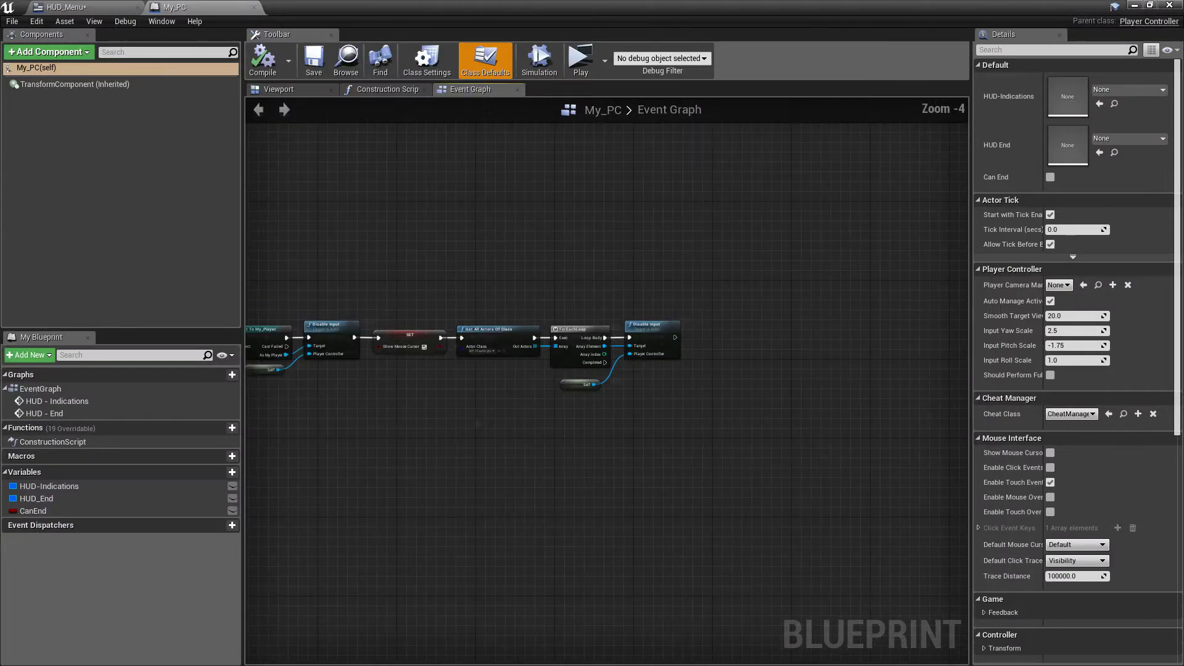
pyautogui.scroll(-3, 751, 231)
pyautogui.moveTo(751, 231)
pyautogui.mouseDown(button='right')
pyautogui.moveTo(864, 340)
pyautogui.moveTo(710, 457)
pyautogui.mouseUp(button='right')
pyautogui.scroll(1, 710, 457)
# Add a Custom Event named 'HUD - Menu' in empty space of the event graph
pyautogui.moveTo(343, 323); pyautogui.dragTo(913, 556)
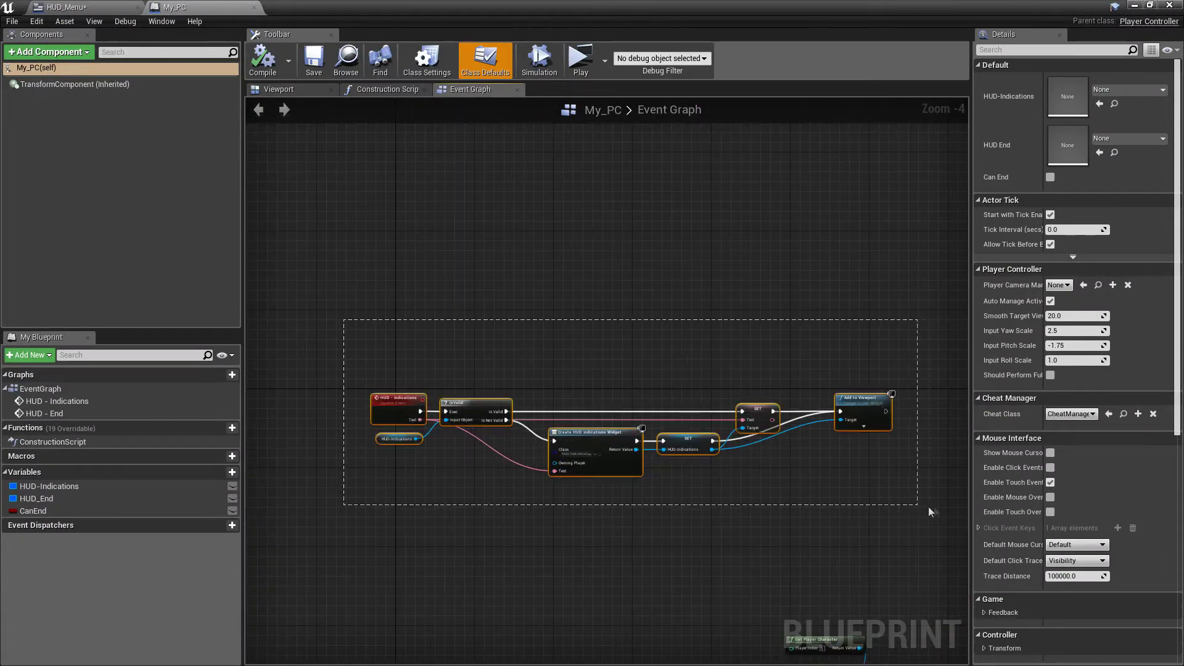
pyautogui.click(741, 514)
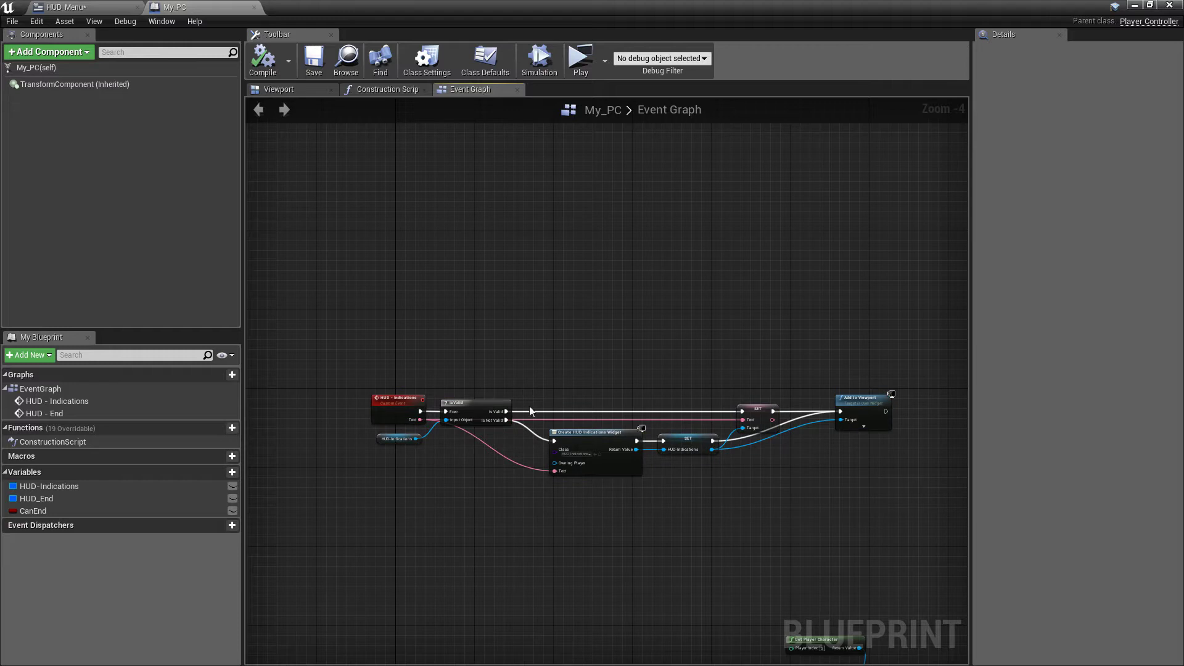
pyautogui.moveTo(626, 440)
pyautogui.mouseDown(button='right')
pyautogui.moveTo(534, 494)
pyautogui.moveTo(492, 423)
pyautogui.mouseUp(button='right')
pyautogui.scroll(1, 493, 423)
pyautogui.scroll(1, 469, 450)
pyautogui.rightClick(480, 350)
pyautogui.write('custom')
pyautogui.press('Return')
pyautogui.write('HU')
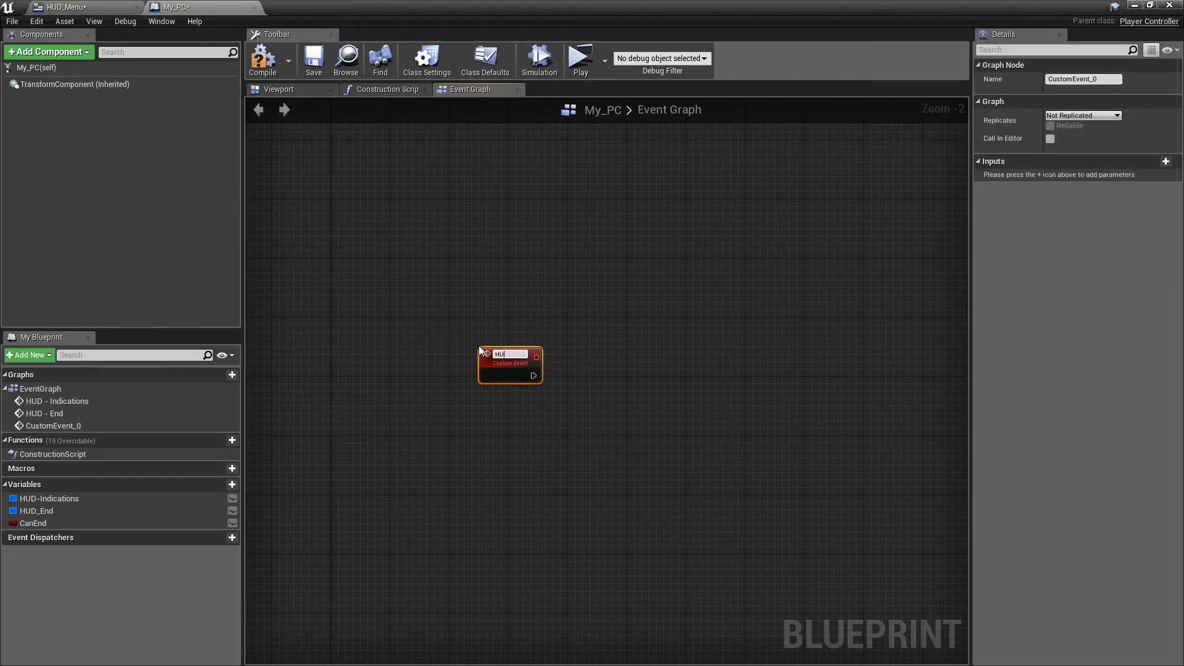
pyautogui.write('D - Menu')
pyautogui.press('Return')
# Chain an IsValid check after the event and a Create Widget node from Is Not Valid
pyautogui.moveTo(481, 360)
pyautogui.mouseDown()
pyautogui.moveTo(459, 353)
pyautogui.moveTo(542, 365)
pyautogui.mouseUp()
pyautogui.write('isvalid')
pyautogui.press('Return')
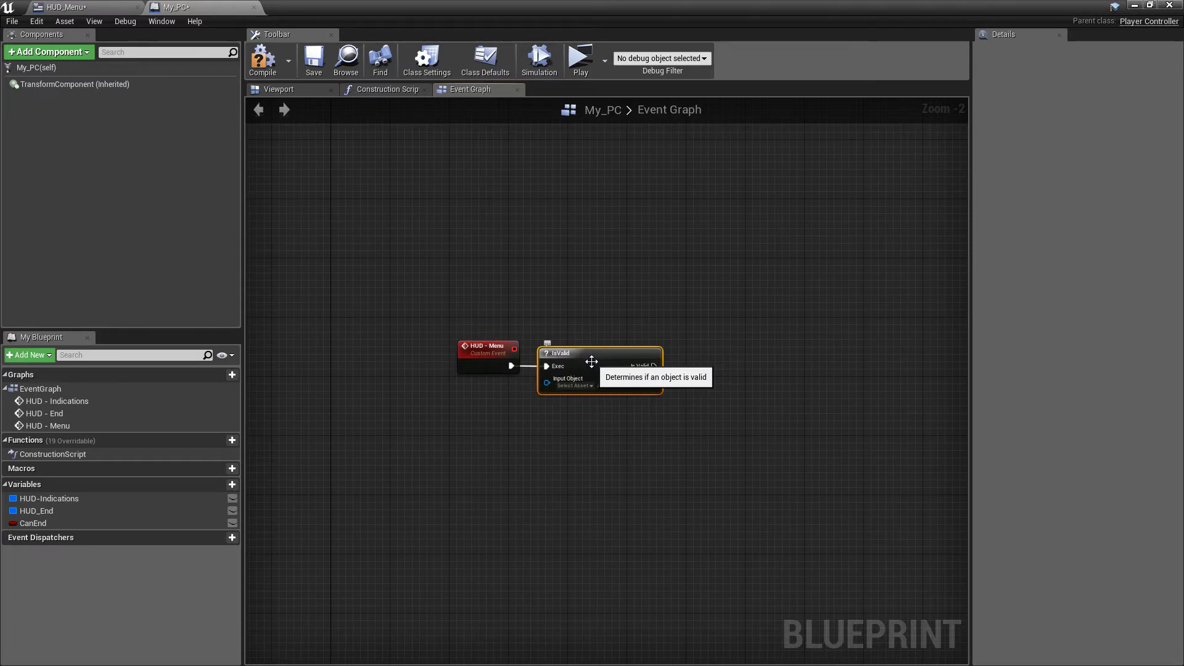
pyautogui.scroll(2, 591, 362)
pyautogui.moveTo(605, 361); pyautogui.dragTo(690, 388)
pyautogui.write('wid')
pyautogui.click(765, 507)
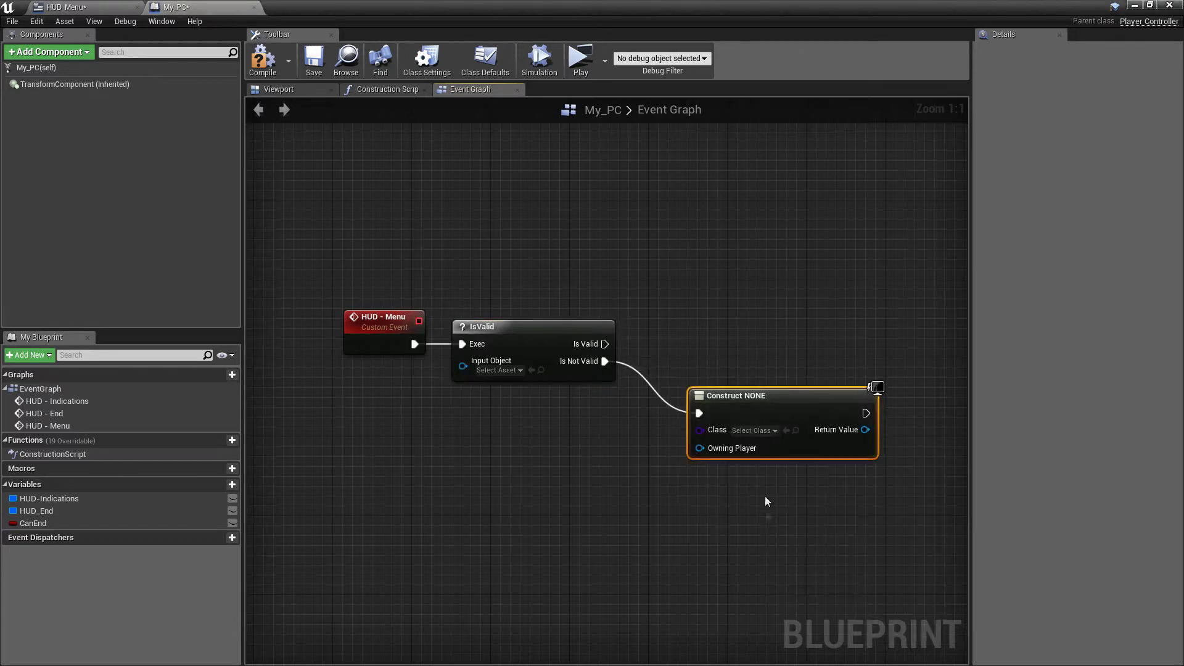
# Set Create Widget's class to HUD_Menu and promote its Return Value to a HUD_Menu variable
pyautogui.click(748, 430)
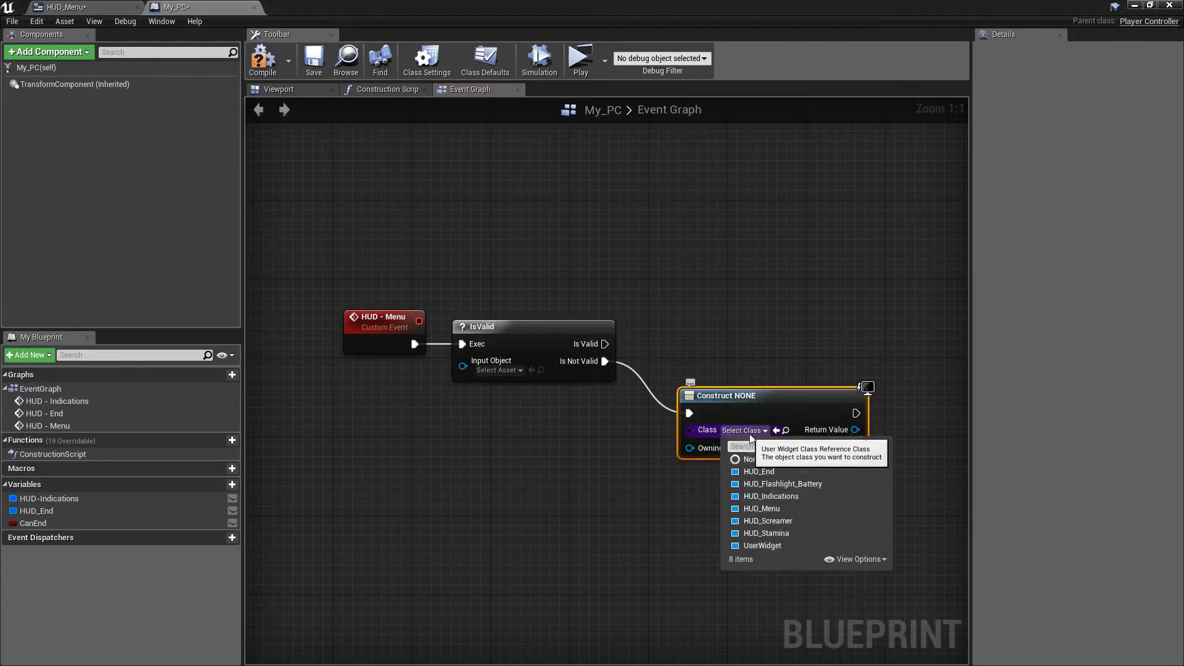
pyautogui.click(771, 509)
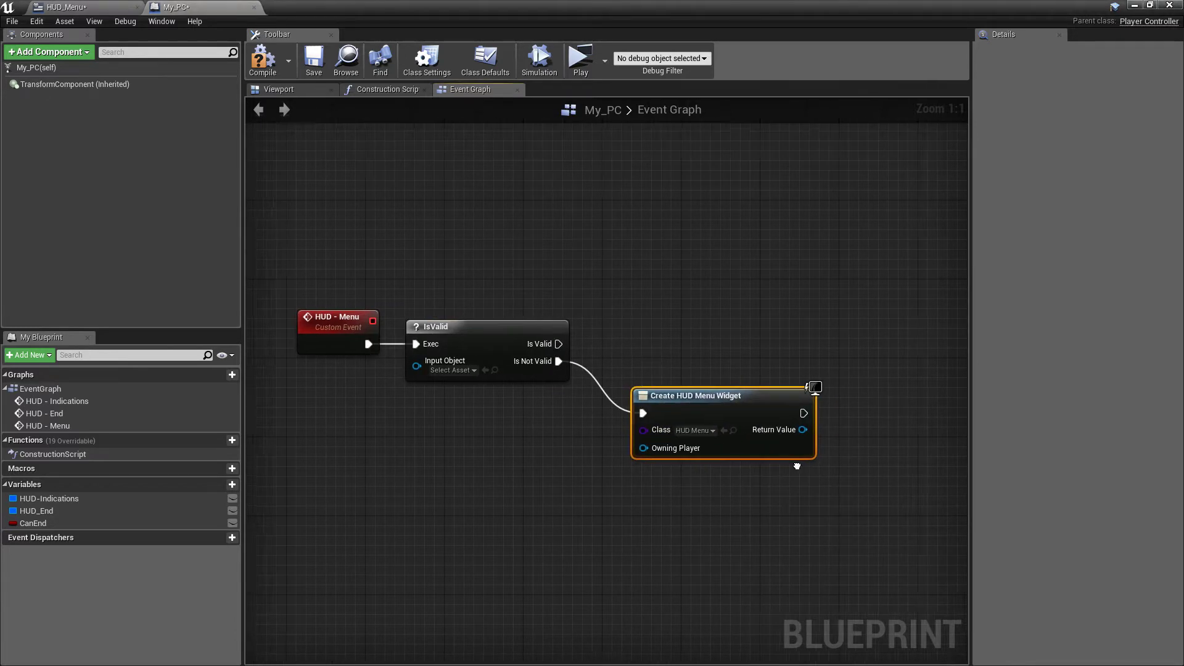
pyautogui.rightClick(698, 432)
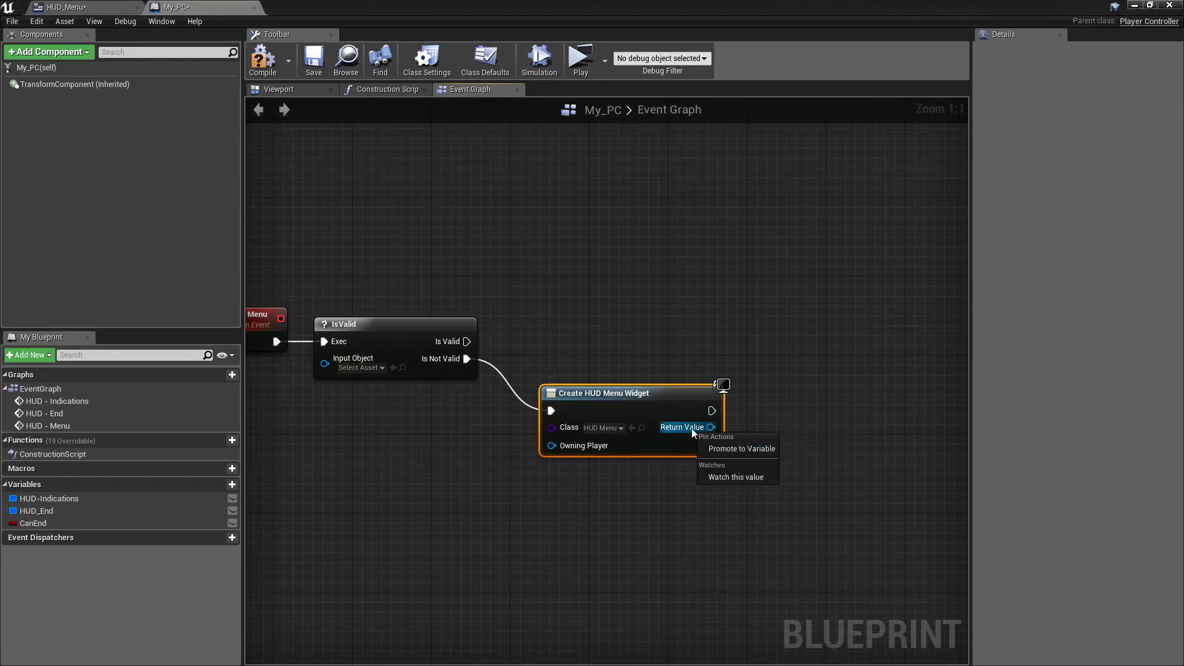
pyautogui.click(744, 449)
pyautogui.write('HUD_M')
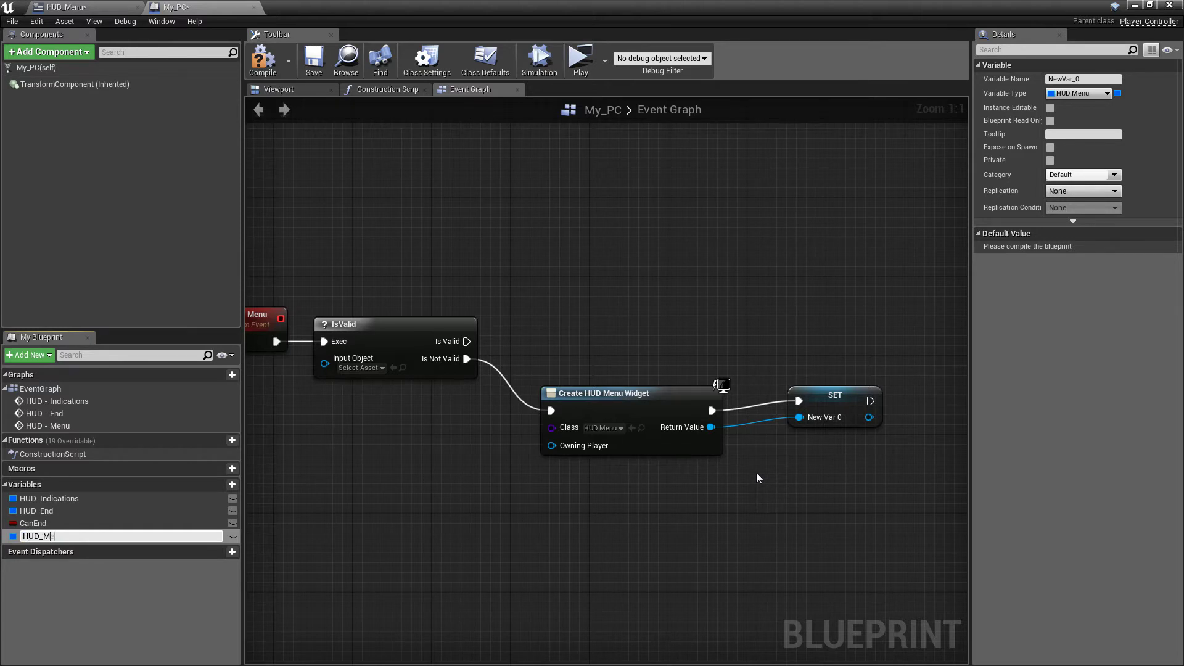
pyautogui.write('enu')
pyautogui.press('Return')
pyautogui.moveTo(842, 390); pyautogui.dragTo(810, 398)
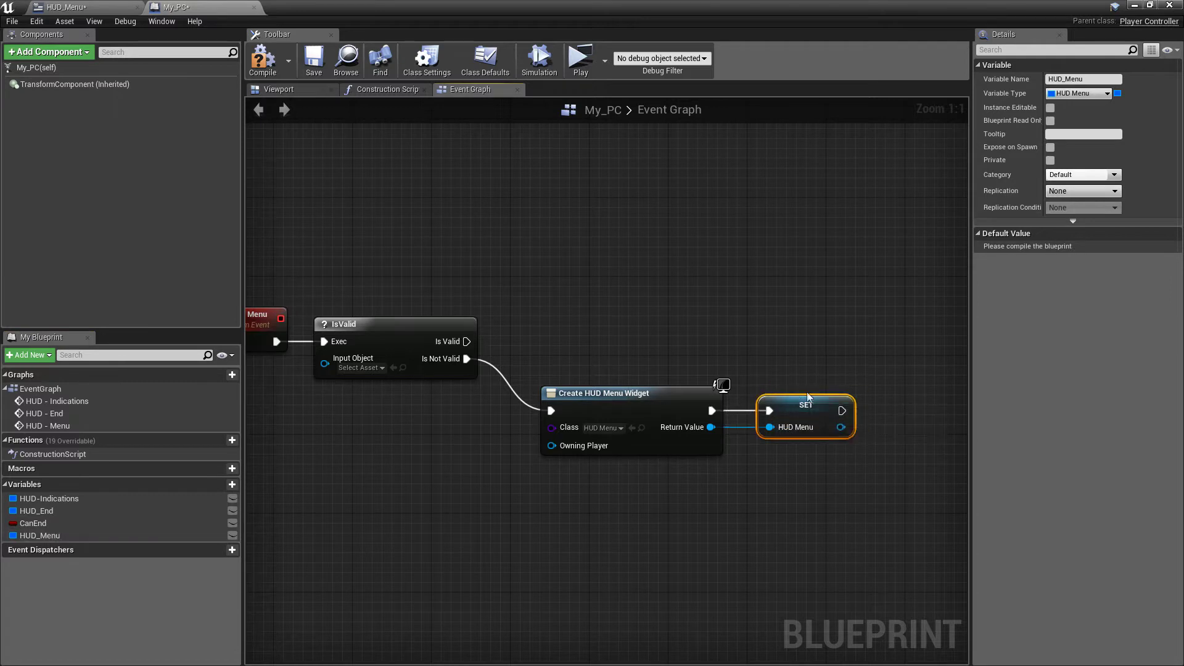
pyautogui.moveTo(810, 398); pyautogui.dragTo(920, 396, button='right')
# Feed the HUD_Menu variable into IsValid and add Add to Viewport after SET and Is Valid
pyautogui.moveTo(34, 541); pyautogui.dragTo(435, 356)
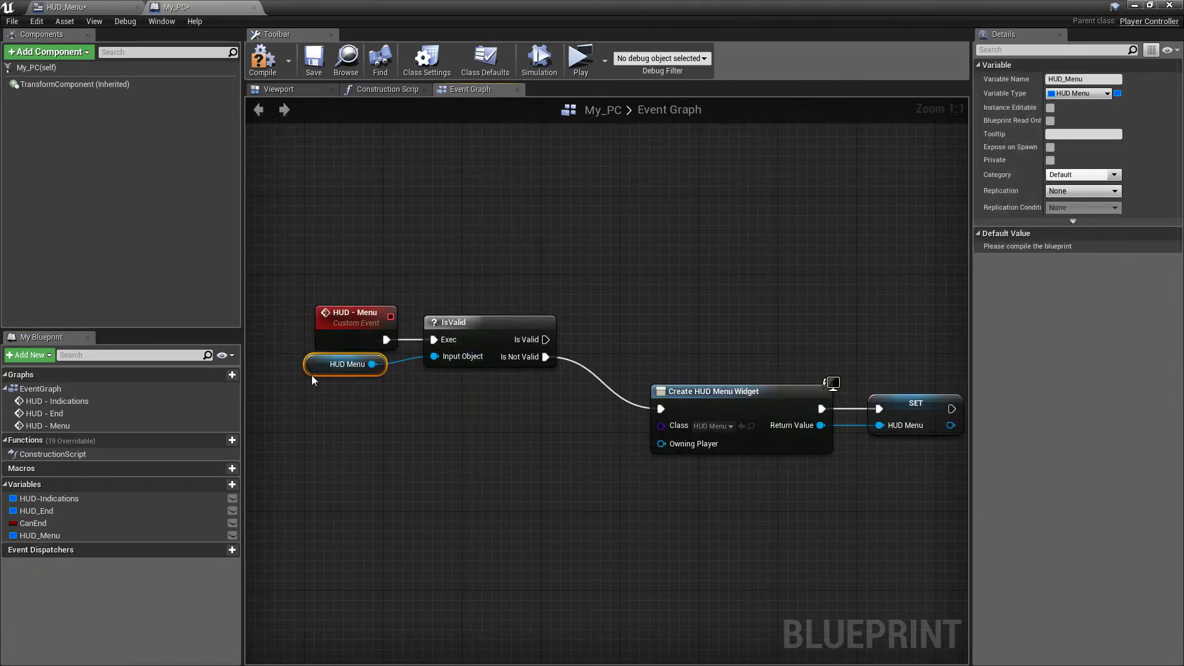
pyautogui.moveTo(950, 425); pyautogui.dragTo(685, 407, button='right')
pyautogui.scroll(-1, 684, 409)
pyautogui.write('a')
pyautogui.moveTo(684, 409)
pyautogui.mouseDown()
pyautogui.moveTo(736, 341)
pyautogui.moveTo(332, 333)
pyautogui.mouseUp()
pyautogui.write('dd to viewport')
pyautogui.press('Return')
pyautogui.moveTo(772, 379); pyautogui.dragTo(780, 327)
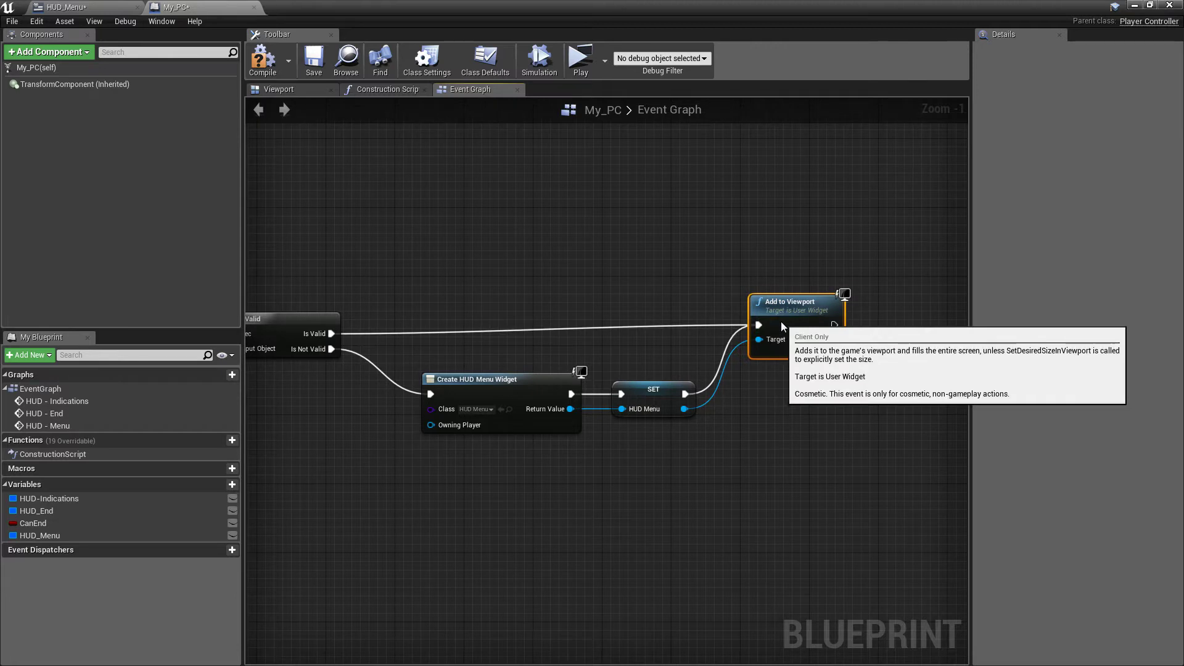
pyautogui.scroll(-1, 435, 194)
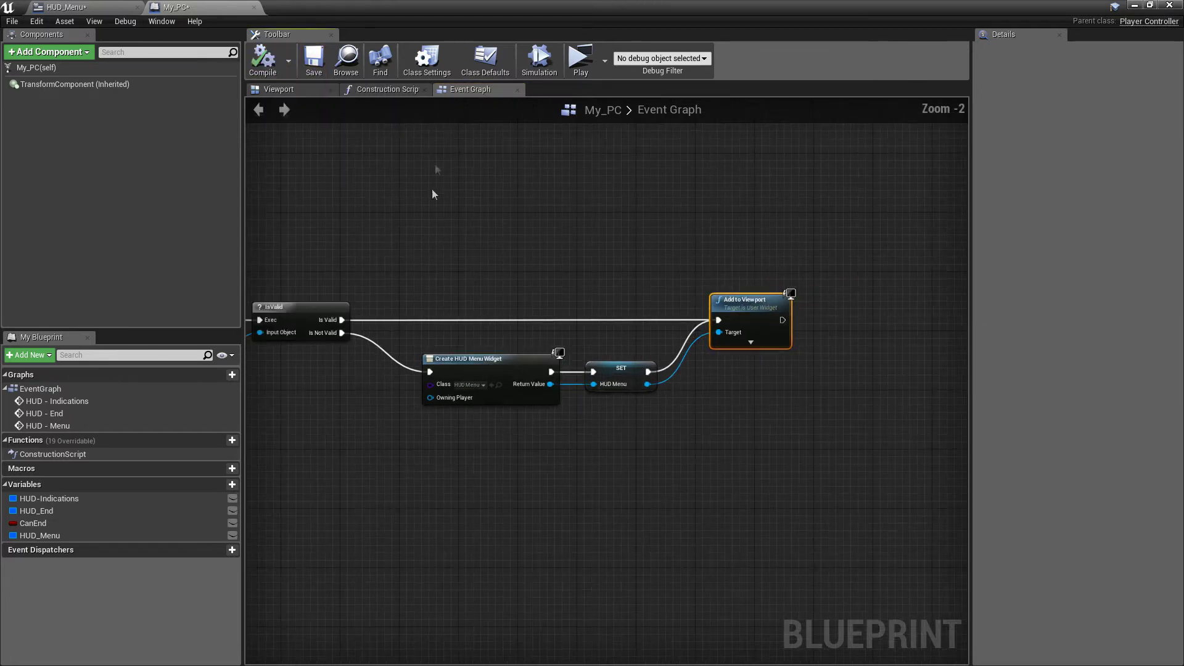
pyautogui.scroll(-1, 449, 185)
pyautogui.moveTo(453, 216); pyautogui.dragTo(520, 219, button='right')
pyautogui.moveTo(537, 7); pyautogui.dragTo(516, 175)
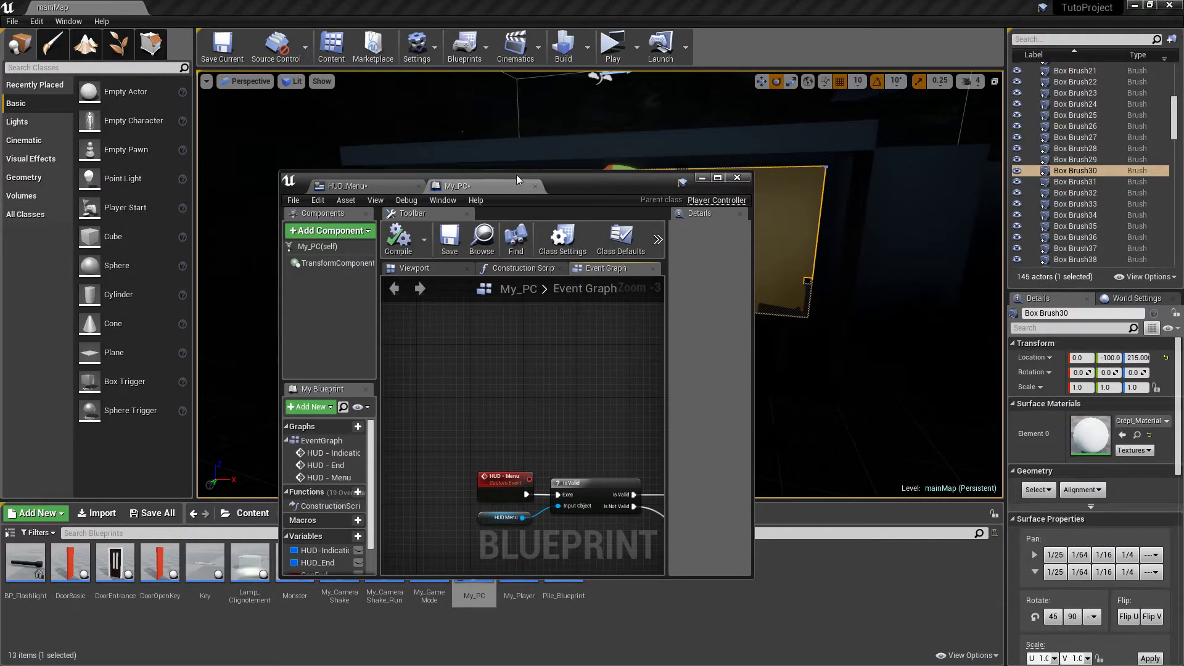
# Open the mainMap level blueprint full screen and survey its graph
pyautogui.click(465, 46)
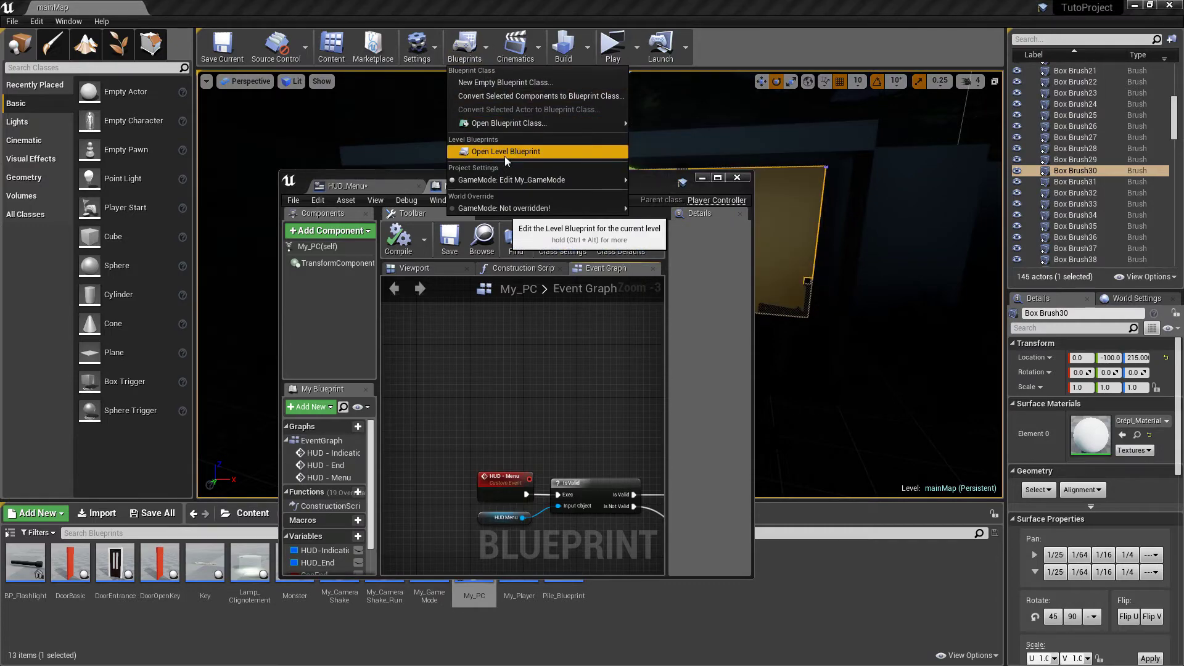
pyautogui.click(527, 154)
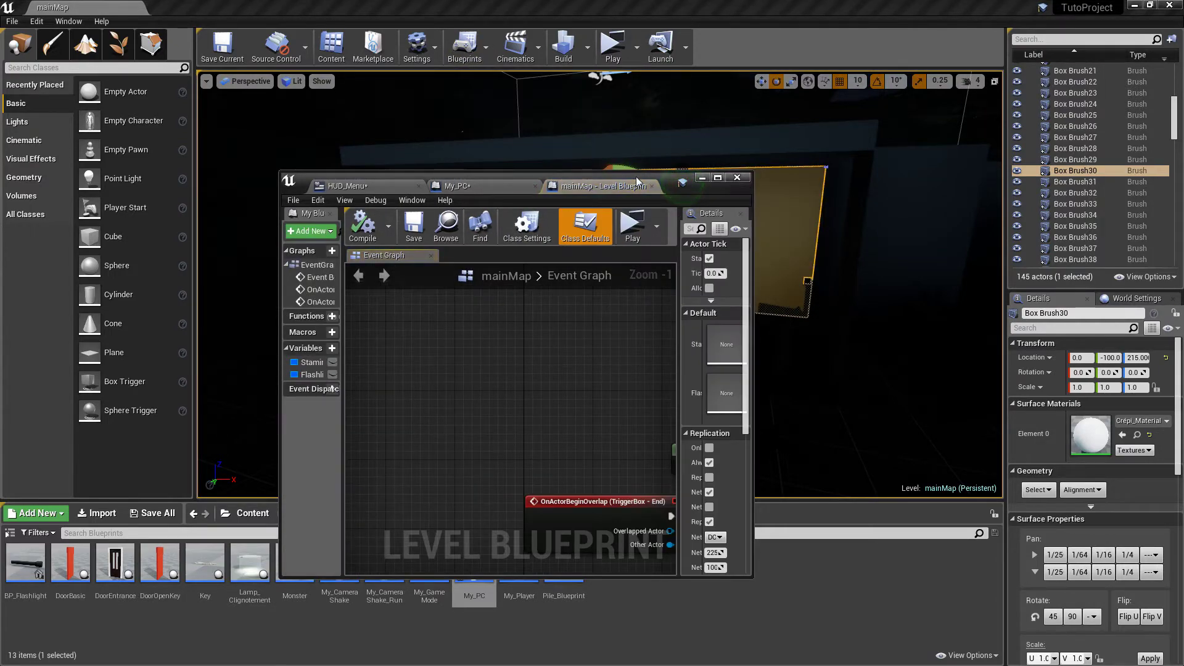
pyautogui.doubleClick(636, 176)
pyautogui.scroll(-4, 583, 250)
pyautogui.moveTo(447, 517); pyautogui.dragTo(602, 454, button='right')
pyautogui.scroll(2, 494, 391)
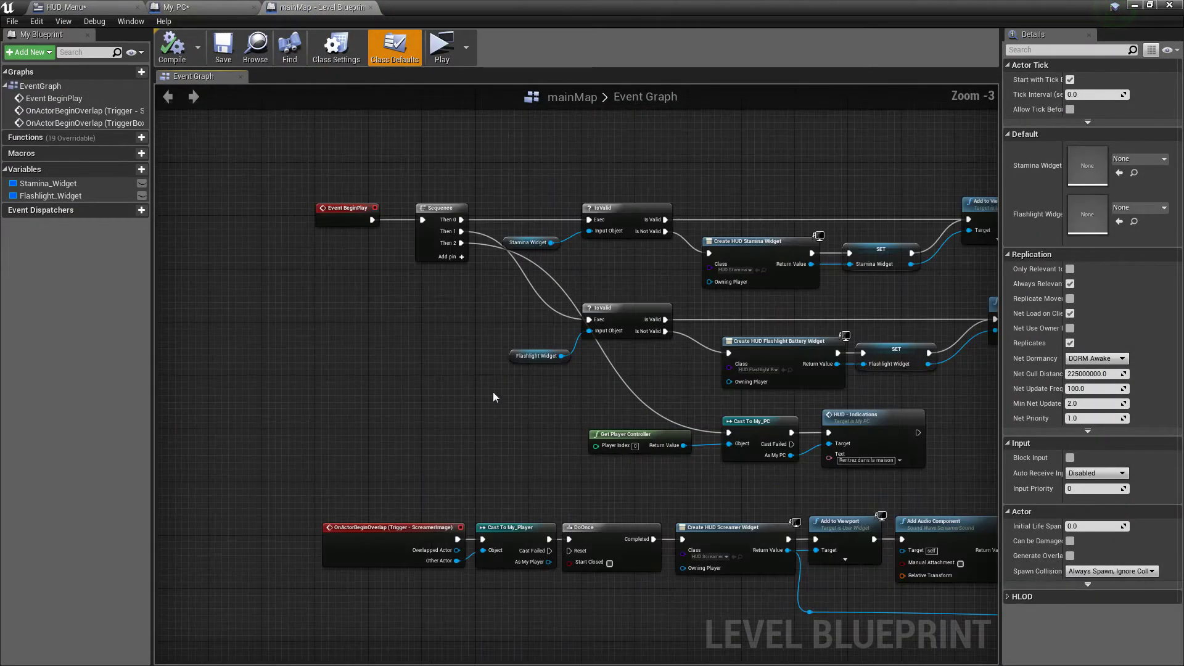
pyautogui.rightClick(480, 355)
pyautogui.click(473, 332)
pyautogui.scroll(1, 474, 332)
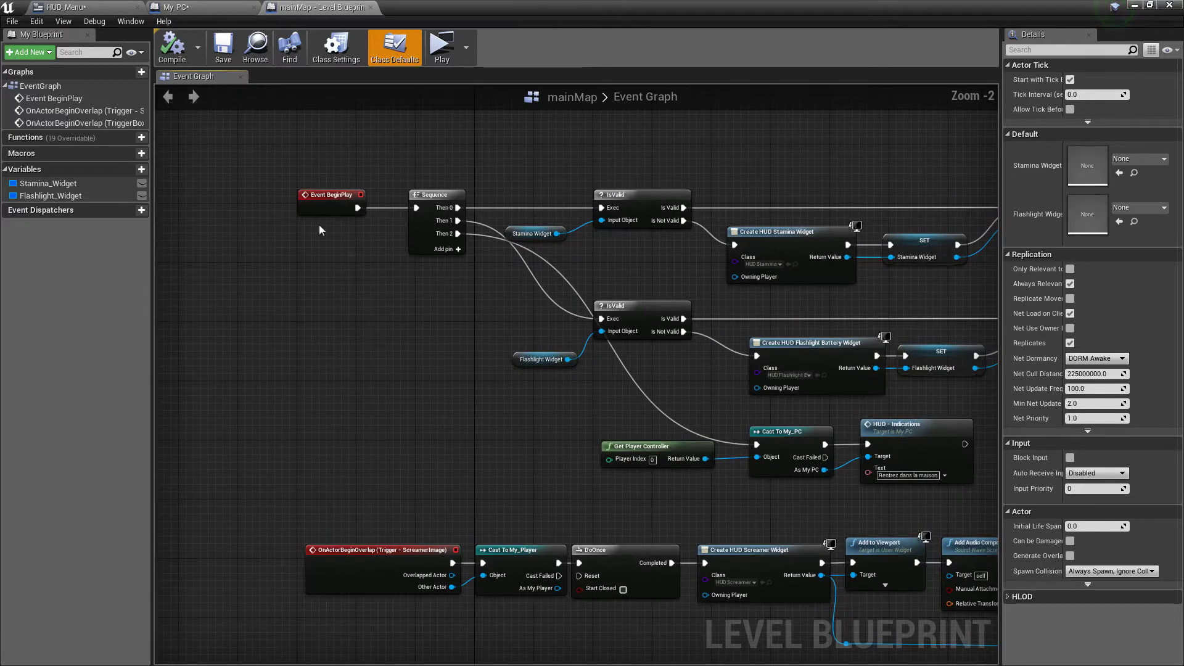
pyautogui.click(356, 191)
# Detach Event BeginPlay from its old node chain so it stands alone
pyautogui.moveTo(432, 243); pyautogui.dragTo(340, 218, button='right')
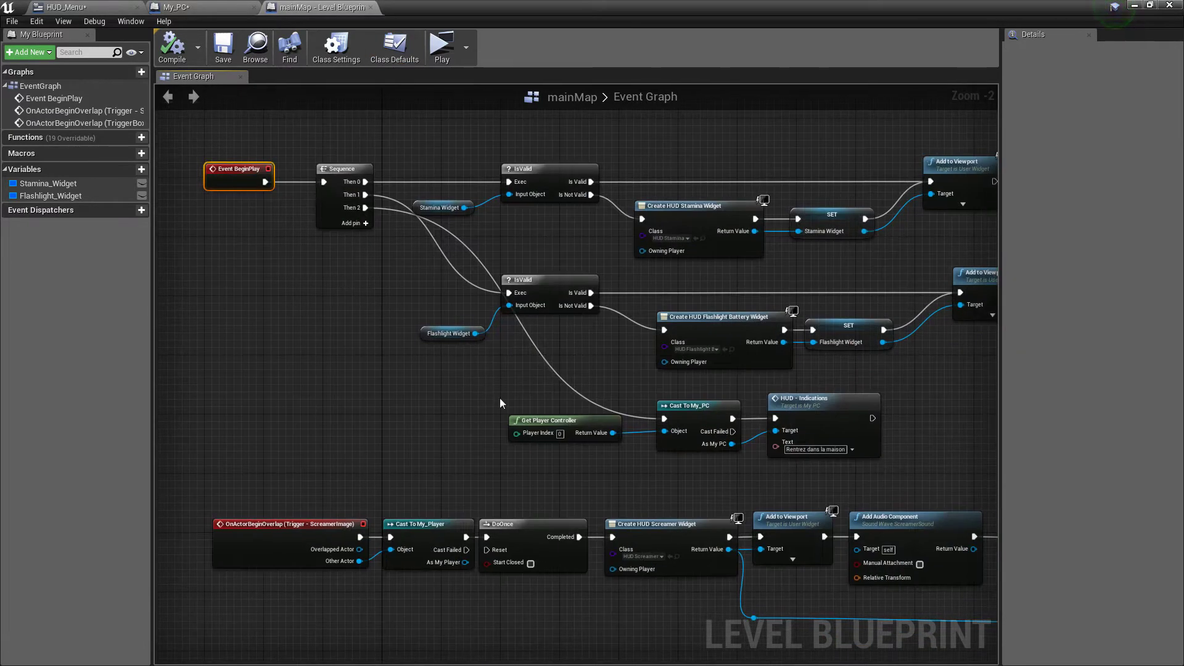
pyautogui.moveTo(665, 398); pyautogui.dragTo(719, 413, button='right')
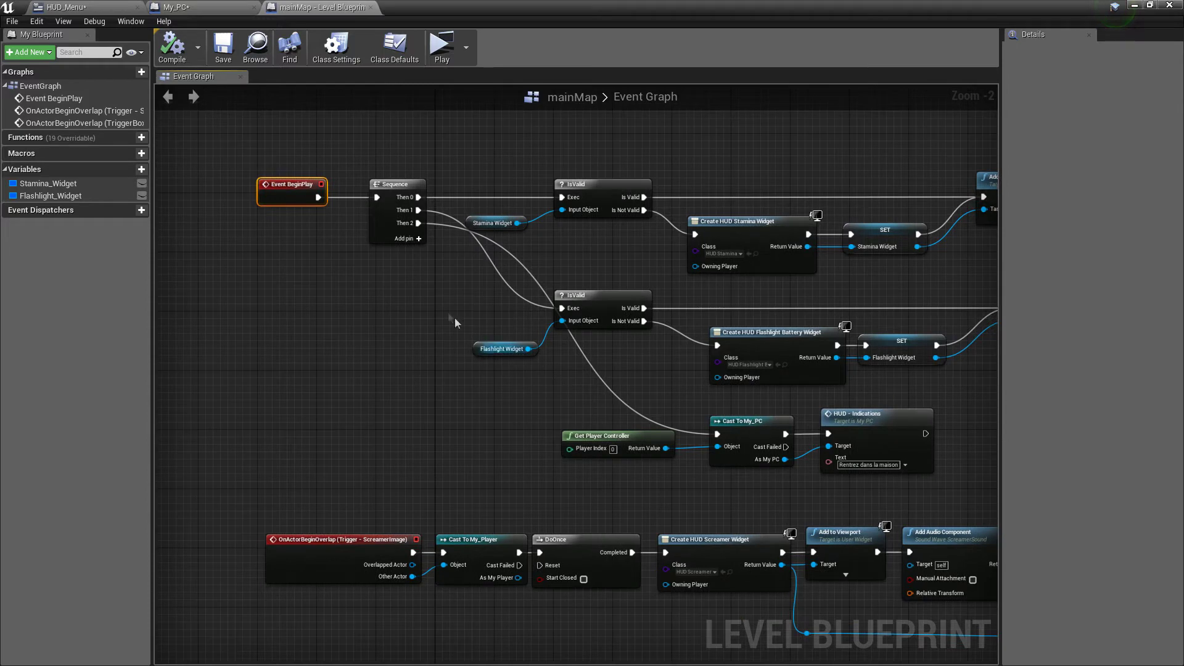
pyautogui.scroll(-1, 657, 393)
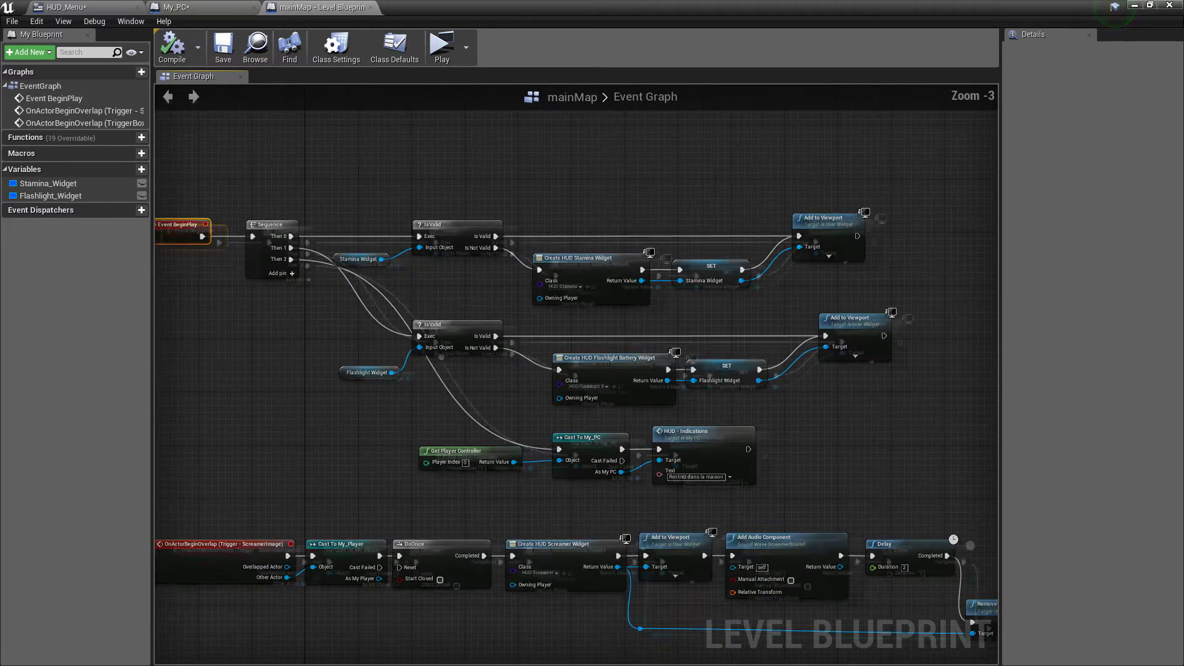
pyautogui.moveTo(305, 155); pyautogui.dragTo(353, 166, button='right')
pyautogui.moveTo(353, 167); pyautogui.dragTo(936, 482)
pyautogui.scroll(-1, 950, 491)
pyautogui.scroll(2, 626, 385)
pyautogui.click(497, 338)
pyautogui.press('Delete')
pyautogui.hotkey('ctrl', 'v')
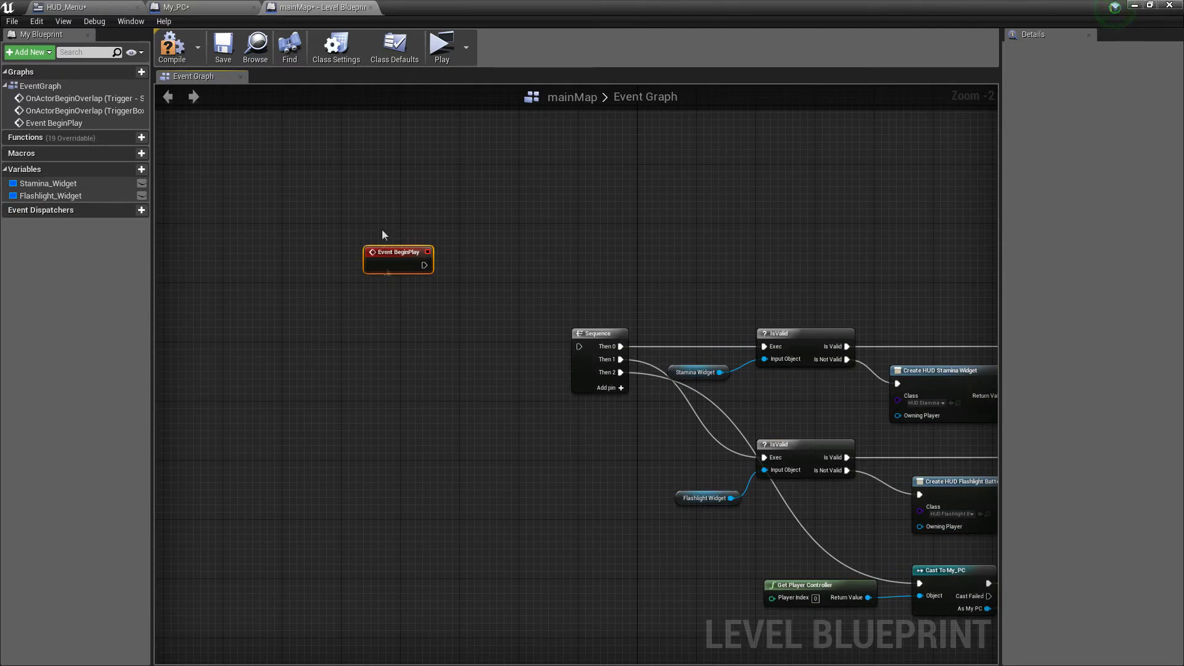
# Add Cast To My_PC after BeginPlay, with Get Player Controller as its Object
pyautogui.moveTo(368, 257)
pyautogui.mouseDown()
pyautogui.moveTo(354, 199)
pyautogui.moveTo(458, 205)
pyautogui.mouseUp()
pyautogui.write('cas')
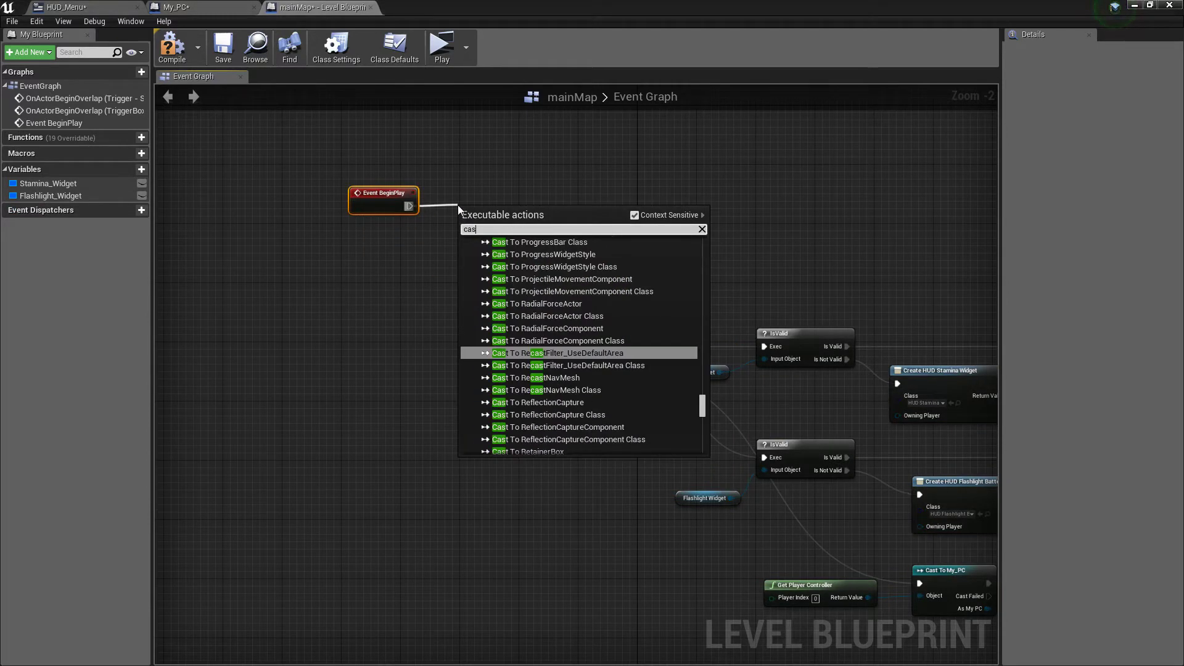
pyautogui.write('tto my_pc')
pyautogui.press('Return')
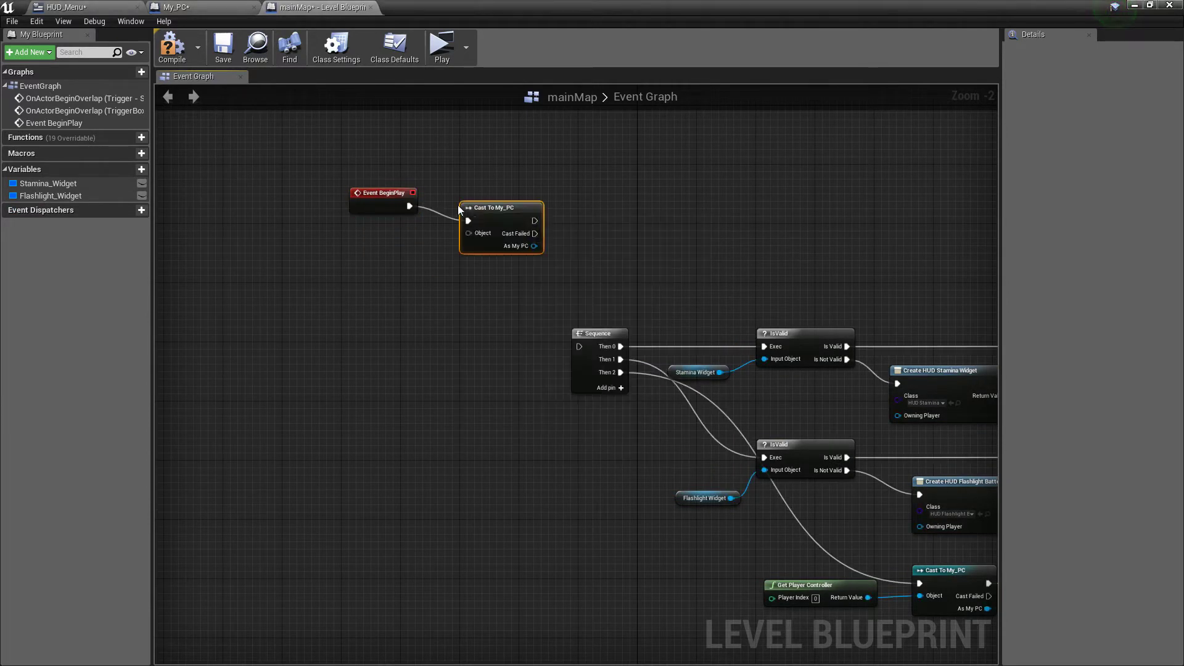
pyautogui.moveTo(462, 211); pyautogui.dragTo(417, 131)
pyautogui.write('get pla')
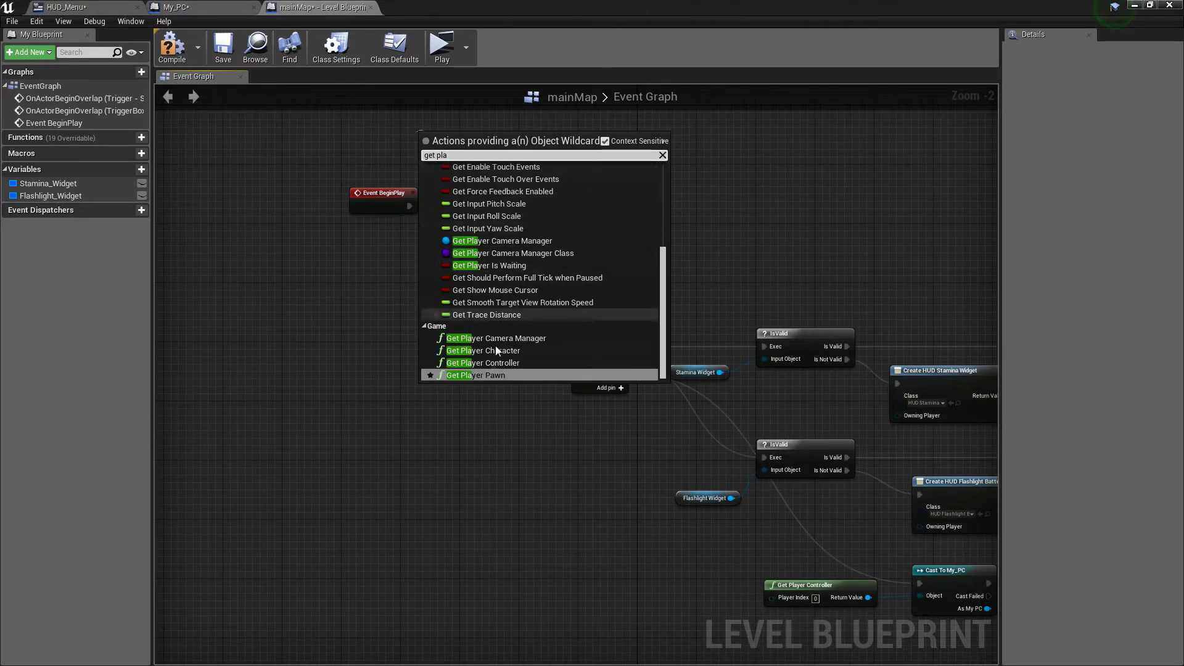
pyautogui.click(526, 362)
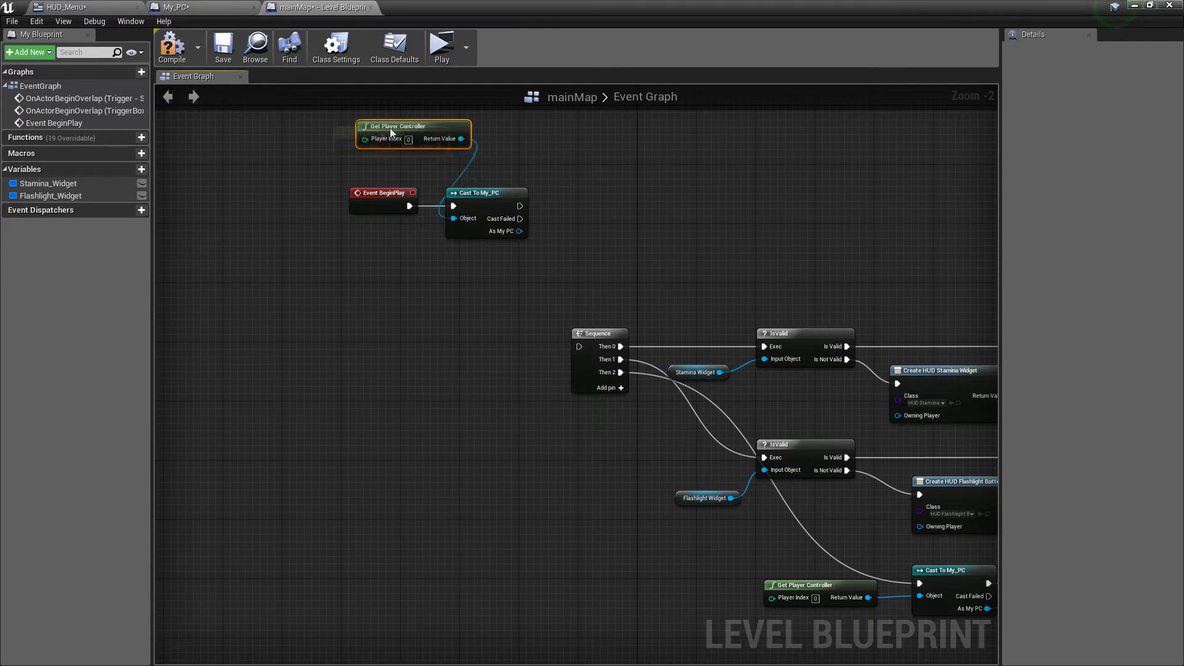
# Call HUD - Menu from the As My PC output, then play the level
pyautogui.moveTo(513, 229); pyautogui.dragTo(574, 206)
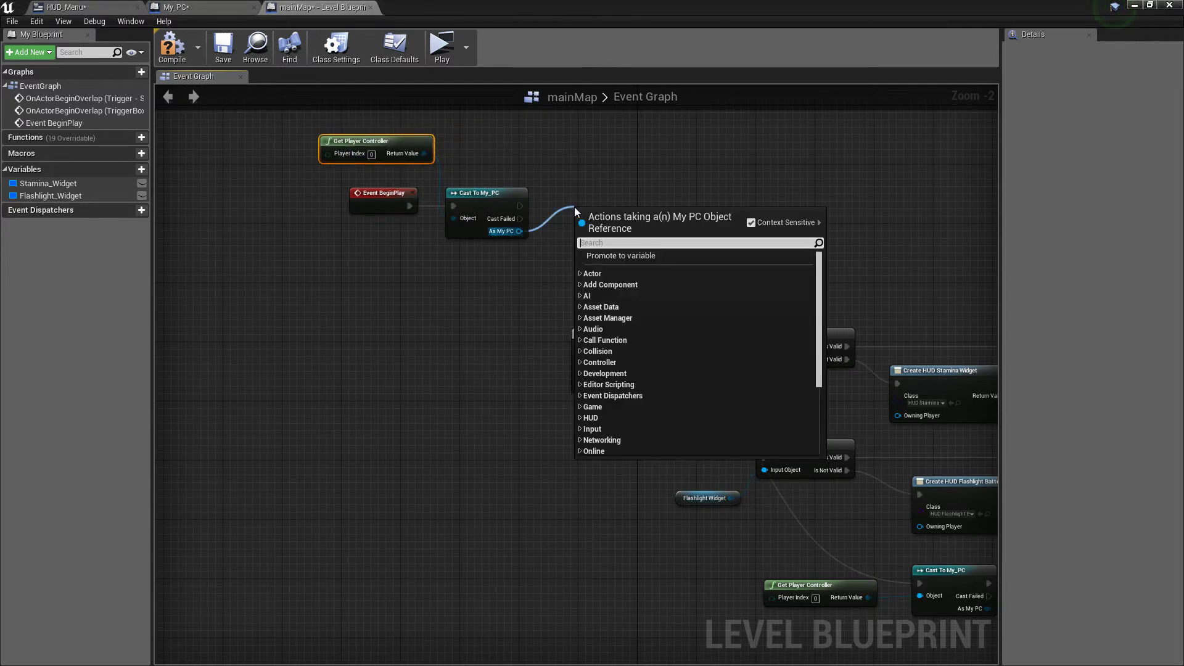
pyautogui.write('hide')
pyautogui.press('Return')
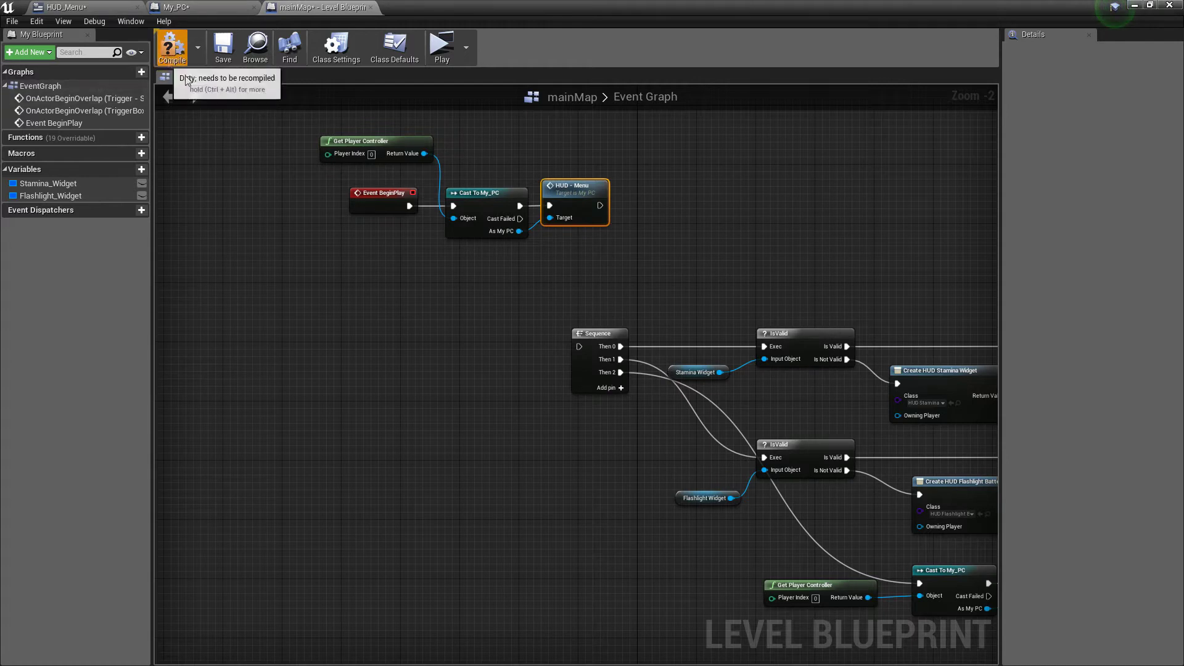
pyautogui.click(435, 55)
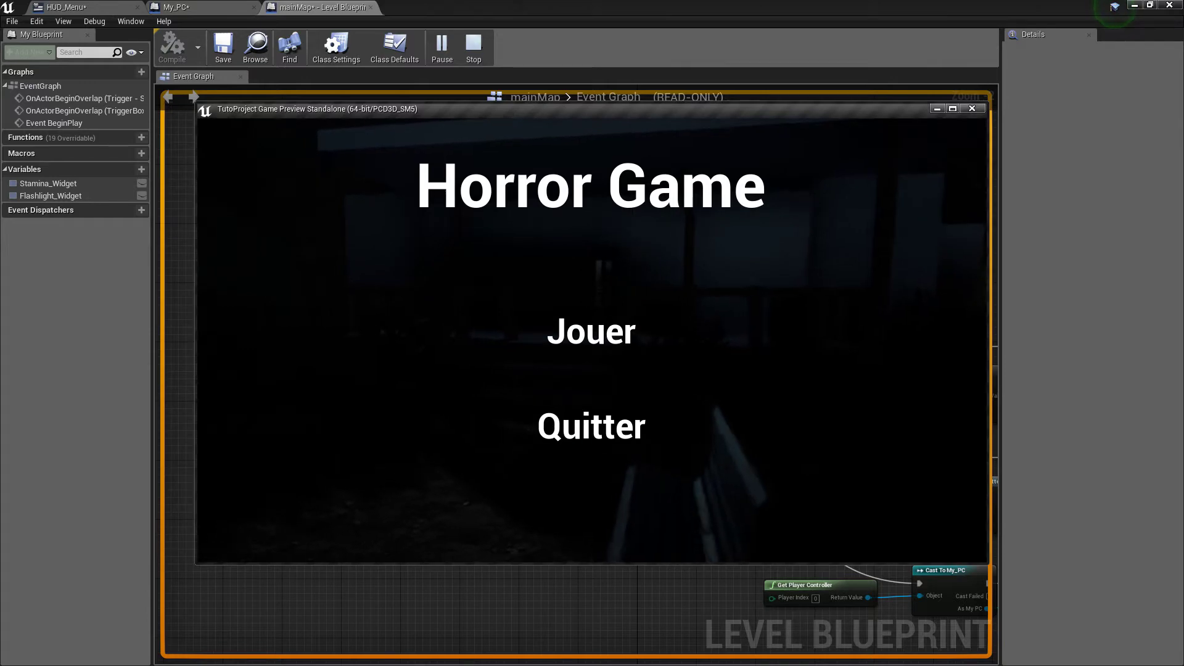
# Stop the preview, minimize the Level Blueprint, and reframe the room in the viewport
pyautogui.press('Escape')
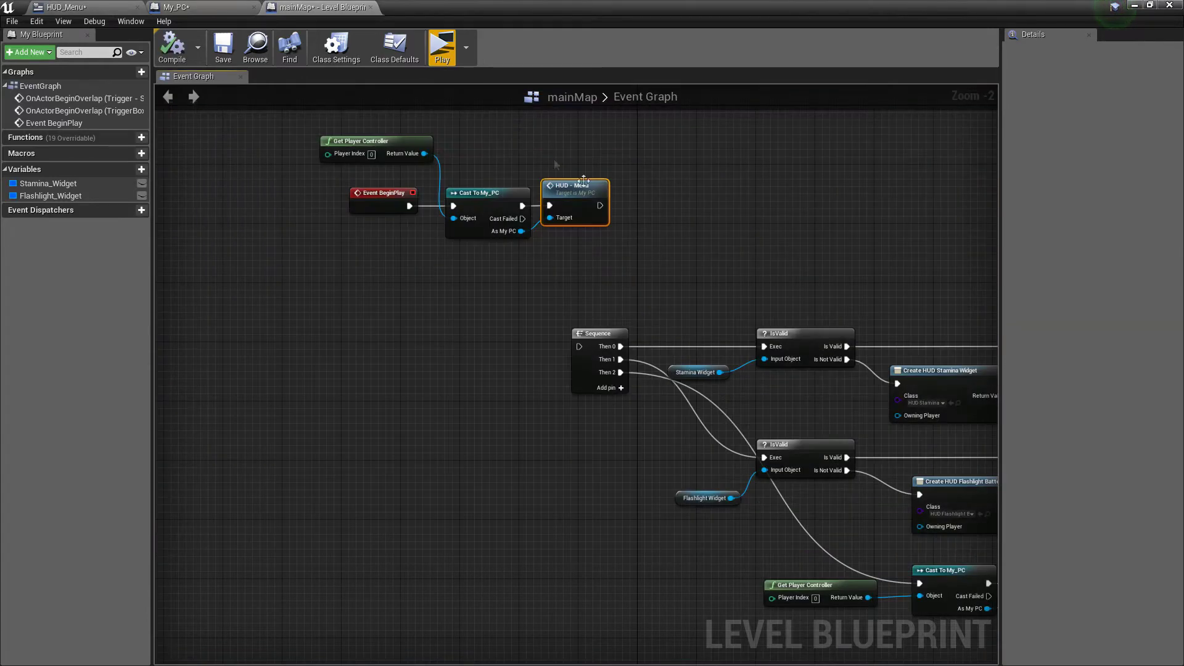
pyautogui.moveTo(549, 6); pyautogui.dragTo(585, 246)
pyautogui.doubleClick(585, 245)
pyautogui.click(1134, 5)
pyautogui.moveTo(743, 269); pyautogui.dragTo(712, 279)
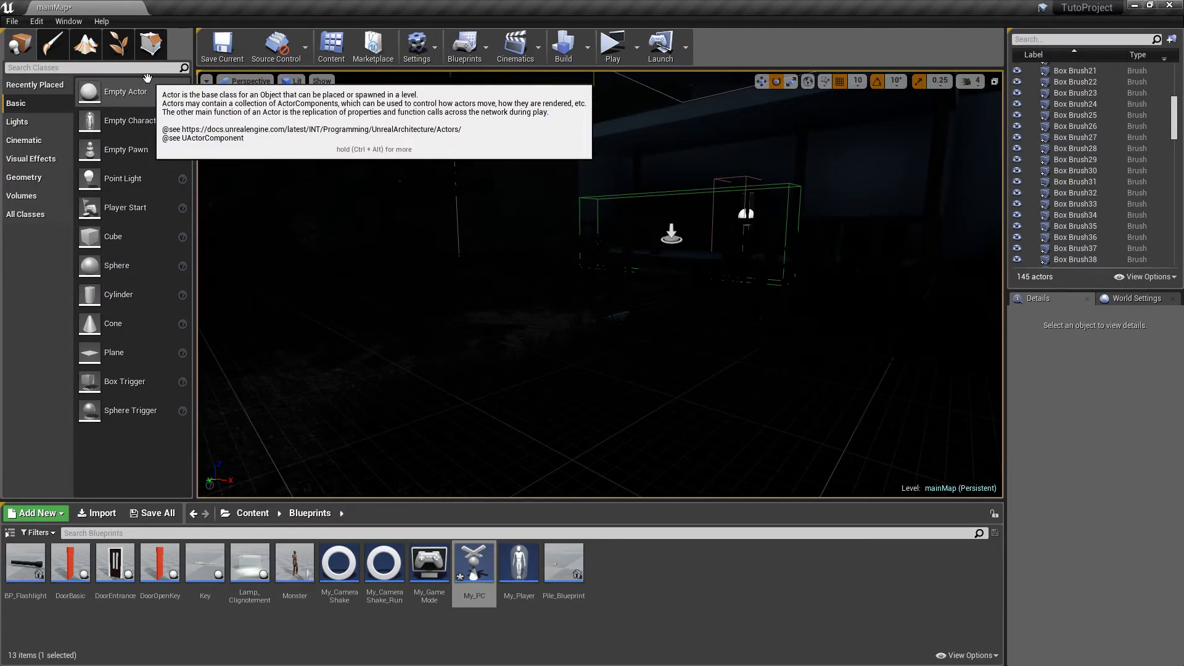
# Place a Camera actor in the level from a 'cam' search
pyautogui.click(44, 67)
pyautogui.write('cam')
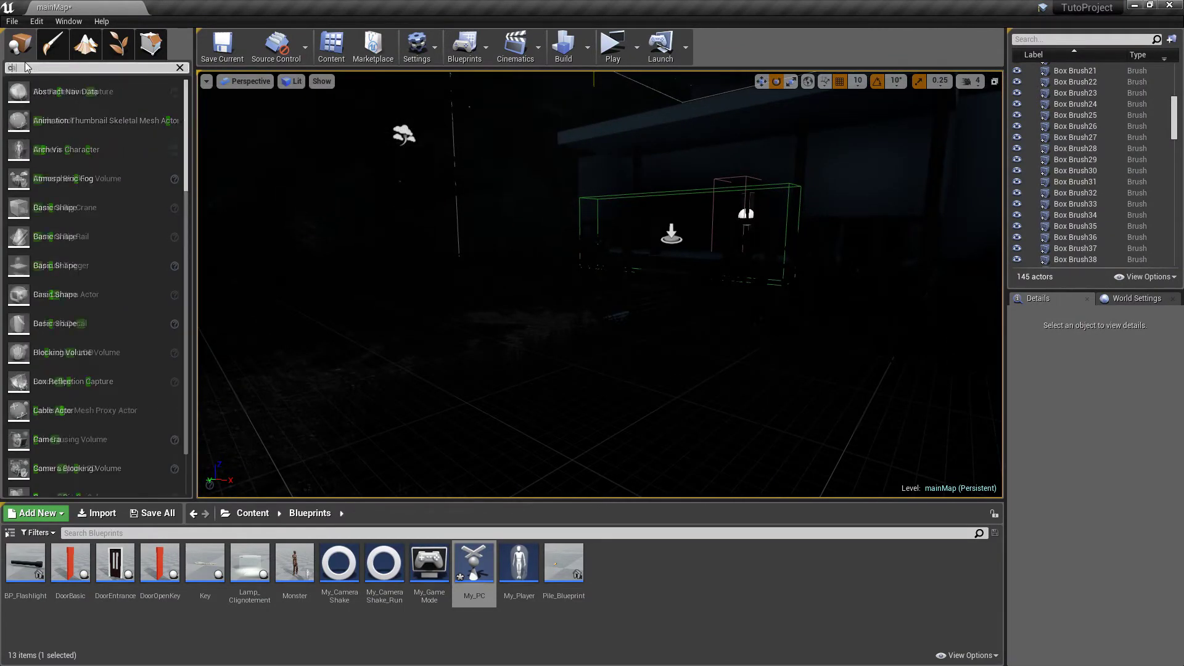
pyautogui.moveTo(464, 449); pyautogui.dragTo(478, 462)
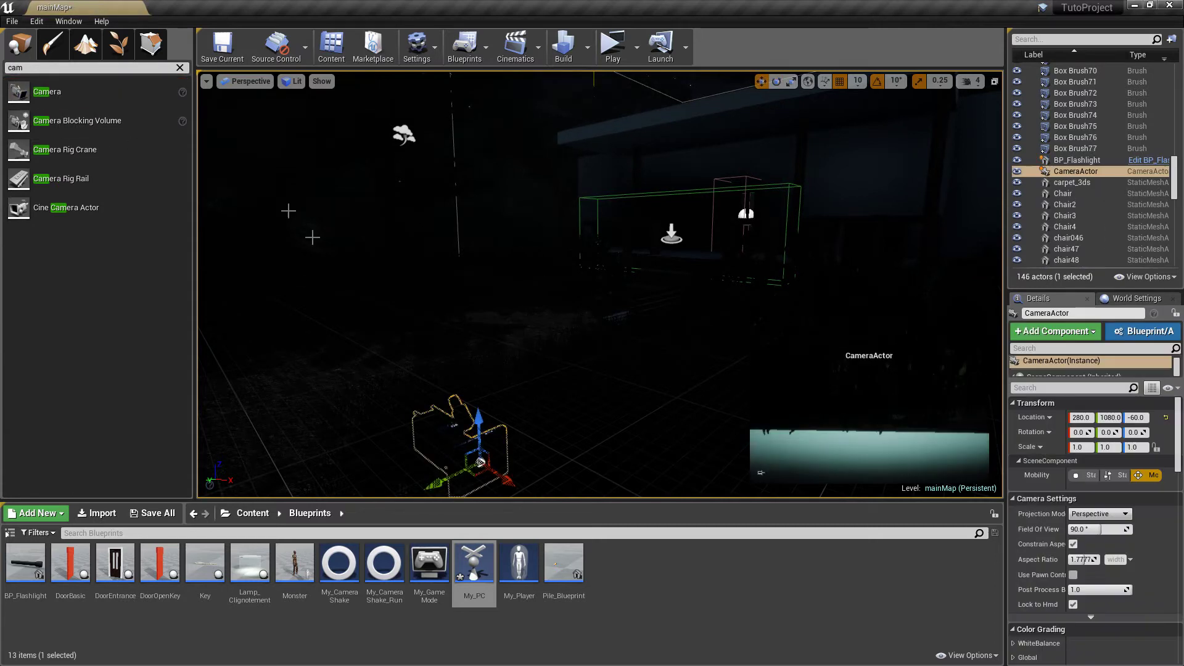
pyautogui.click(180, 68)
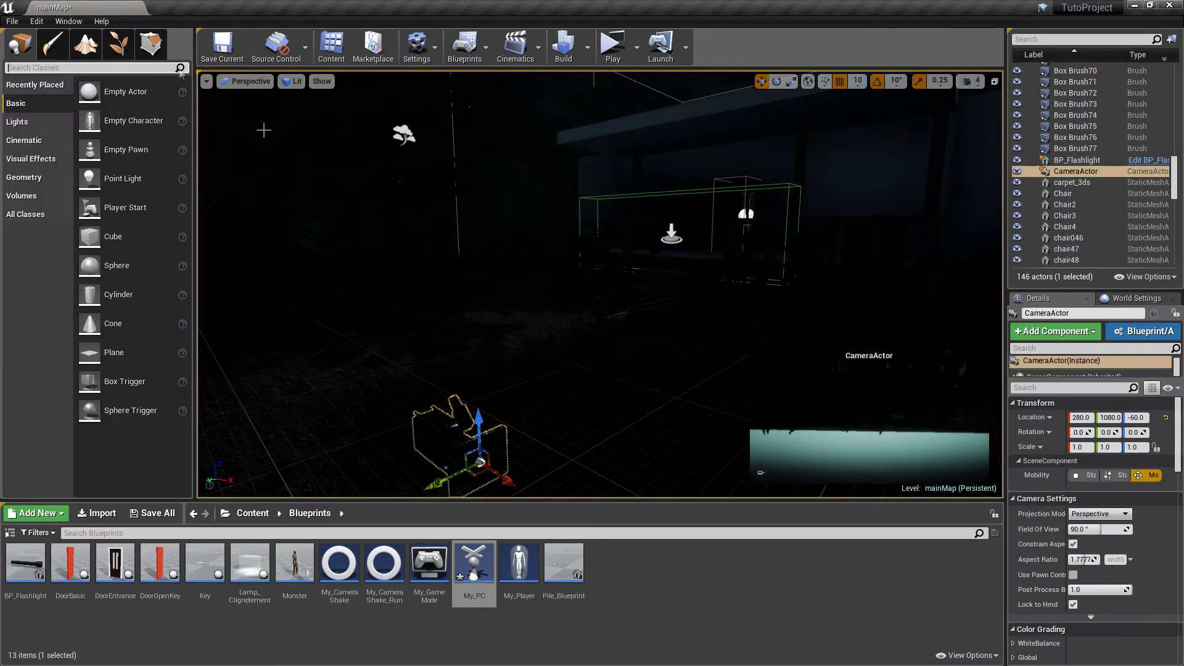
# Pilot the camera to frame the house at night, then stop piloting
pyautogui.rightClick(1081, 177)
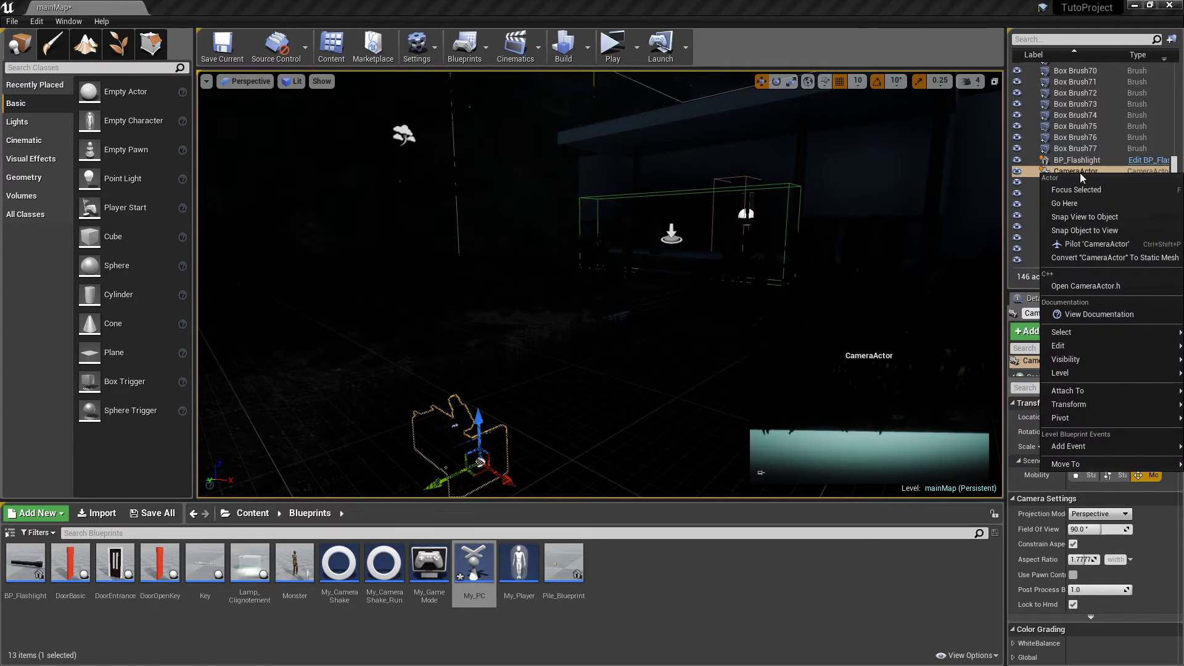
pyautogui.click(1092, 245)
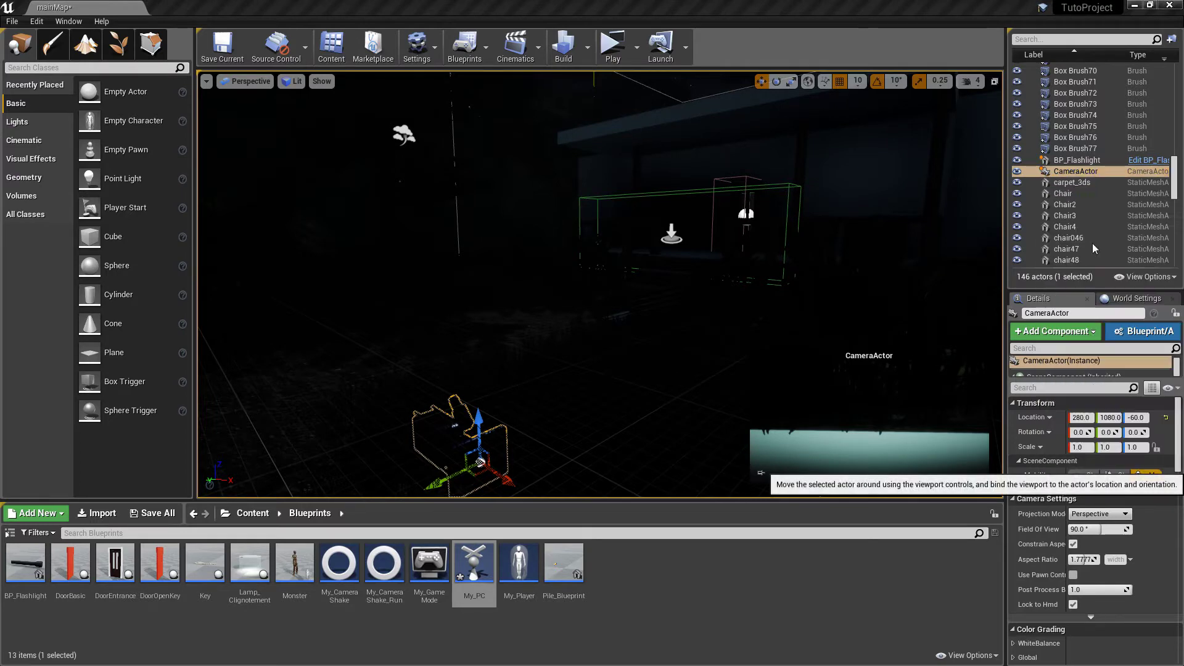
pyautogui.moveTo(745, 253)
pyautogui.mouseDown(button='right')
pyautogui.moveTo(728, 247)
pyautogui.moveTo(737, 286)
pyautogui.moveTo(713, 309)
pyautogui.mouseUp(button='right')
pyautogui.moveTo(714, 309)
pyautogui.mouseDown(button='middle')
pyautogui.moveTo(222, 304)
pyautogui.moveTo(707, 331)
pyautogui.mouseUp(button='middle')
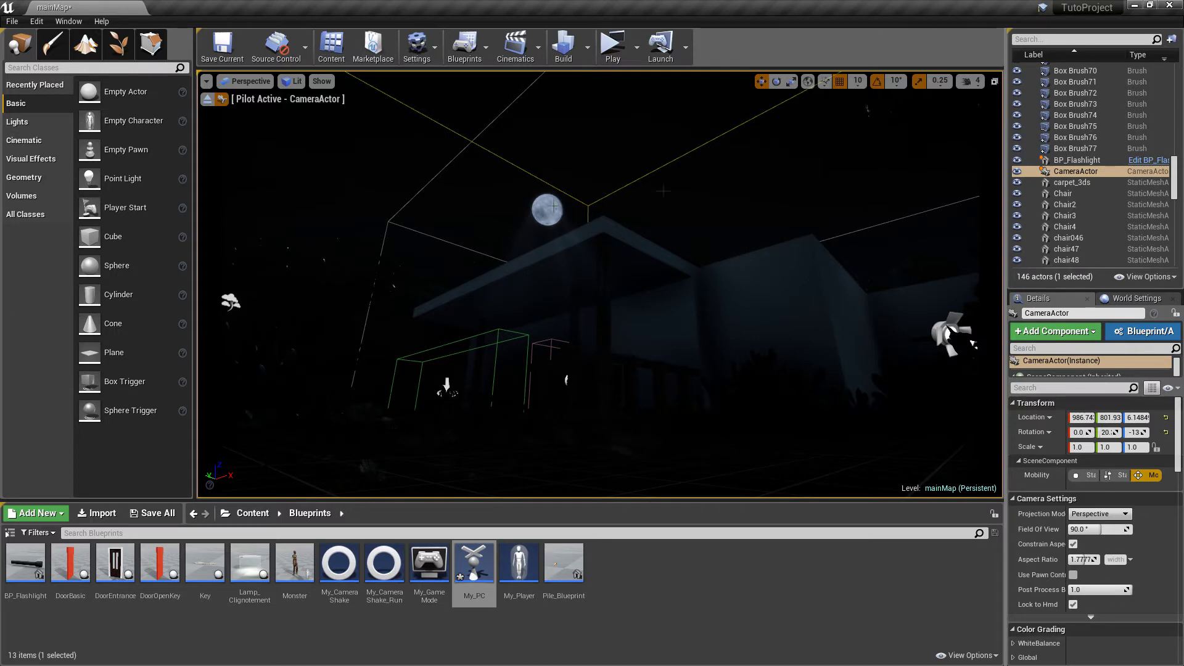
pyautogui.click(208, 101)
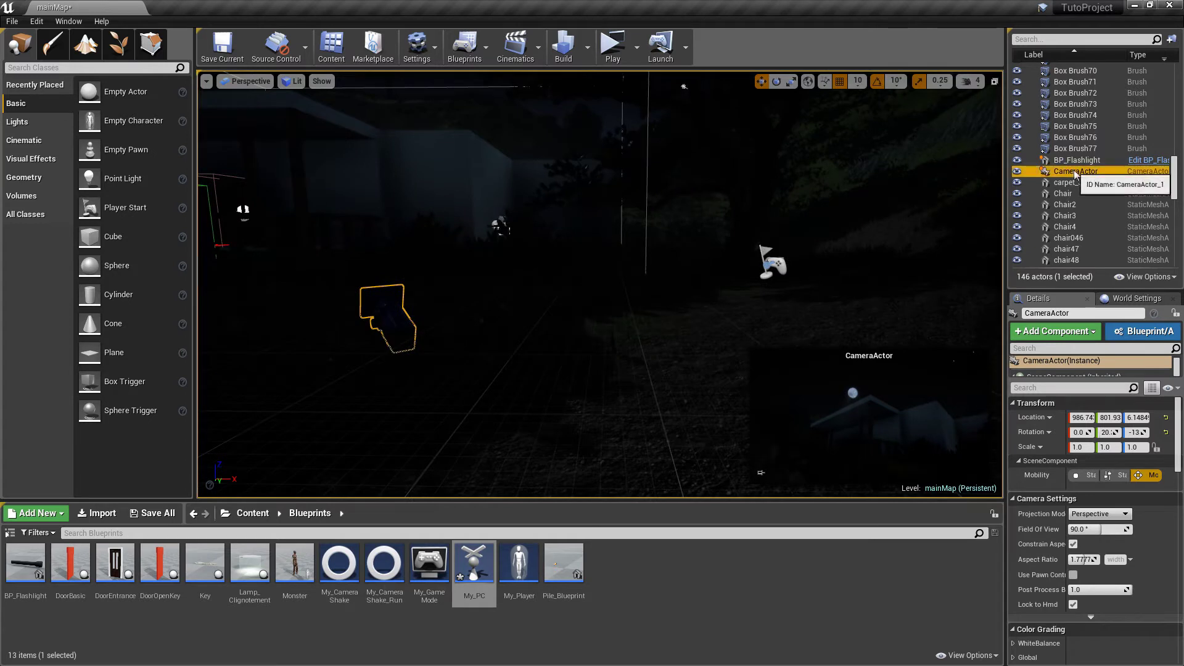
# Rename the camera actor to 'Cam - Menu' and reopen the mainMap level blueprint
pyautogui.press('F2')
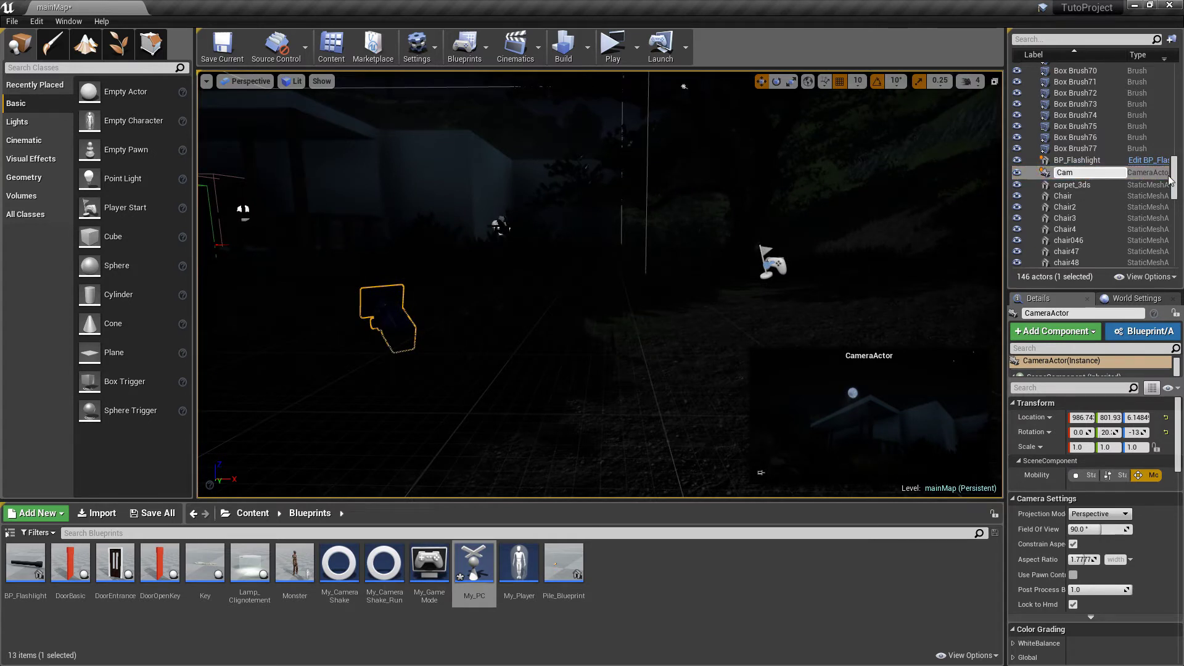
pyautogui.write('- Mnu')
pyautogui.press('Return')
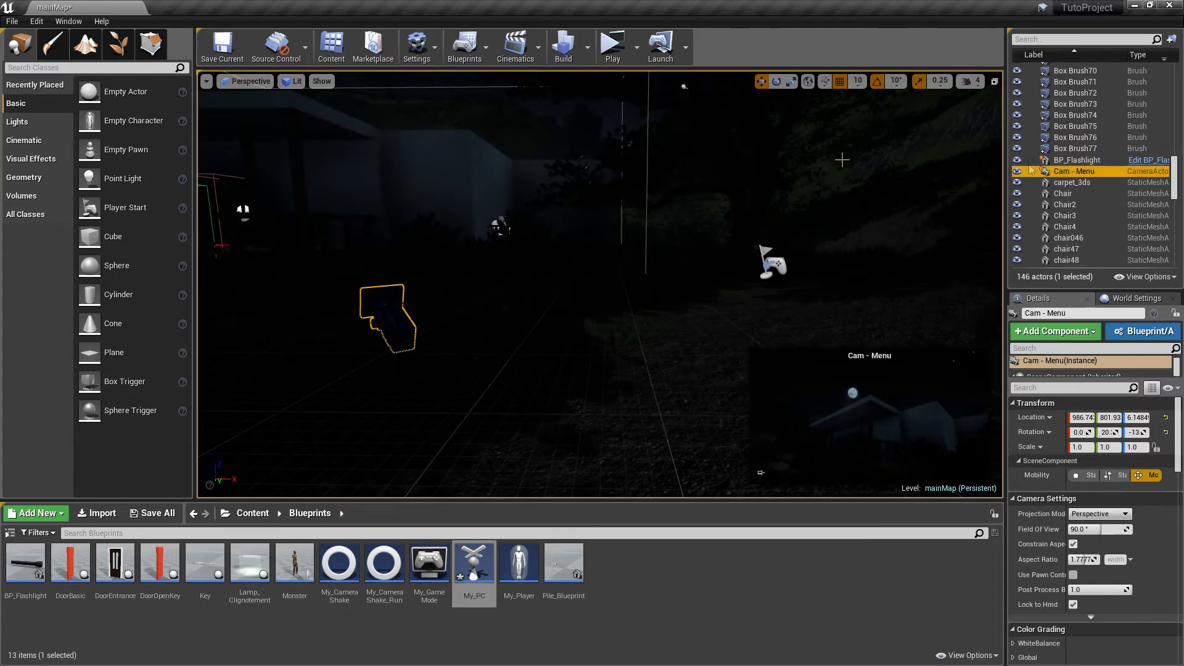
pyautogui.click(475, 54)
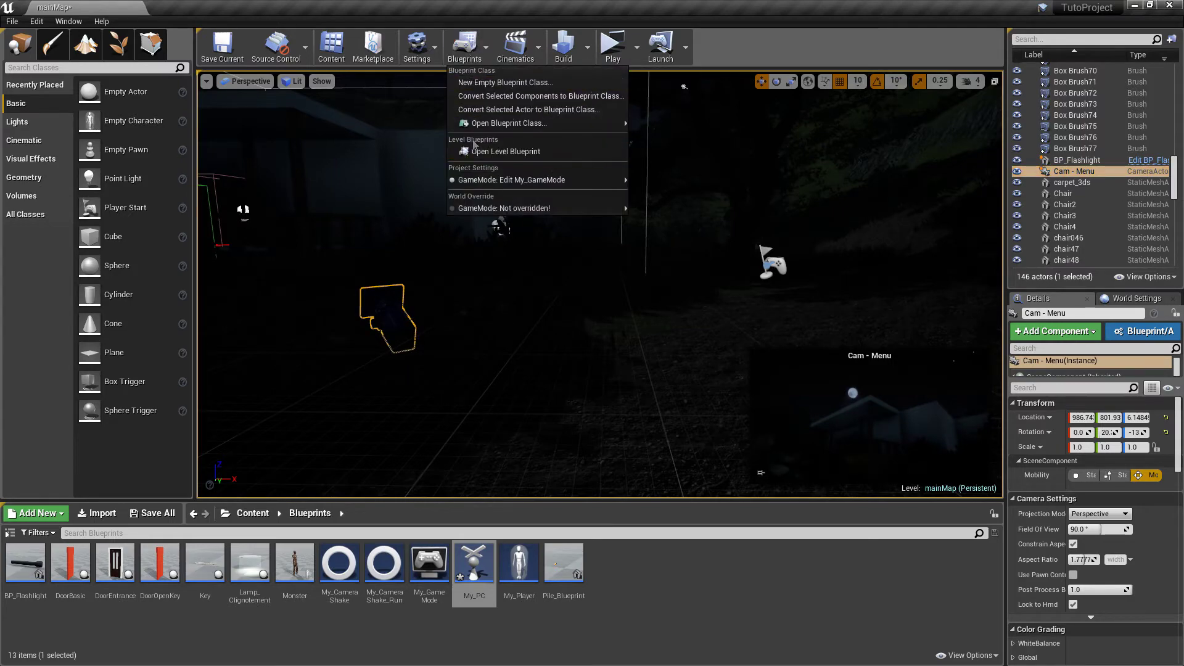
pyautogui.click(532, 157)
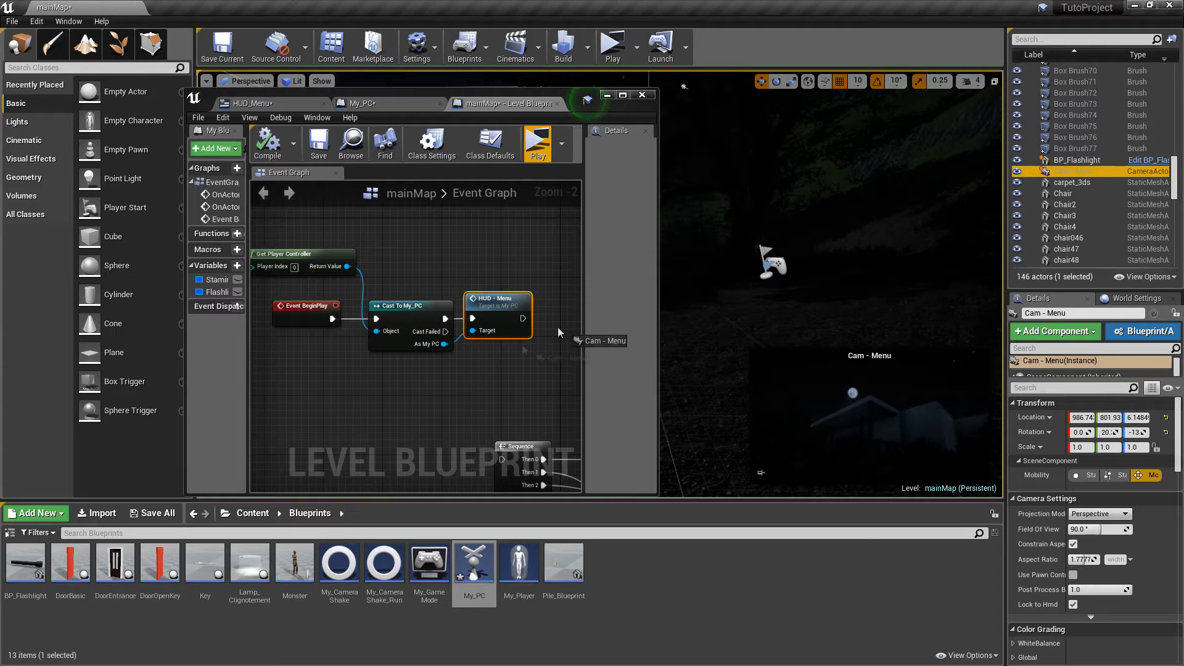
# Add a Cam - Menu reference and a Set View Target with Blend node from As My PC
pyautogui.moveTo(1073, 171); pyautogui.dragTo(496, 379)
pyautogui.click(623, 94)
pyautogui.scroll(1, 420, 267)
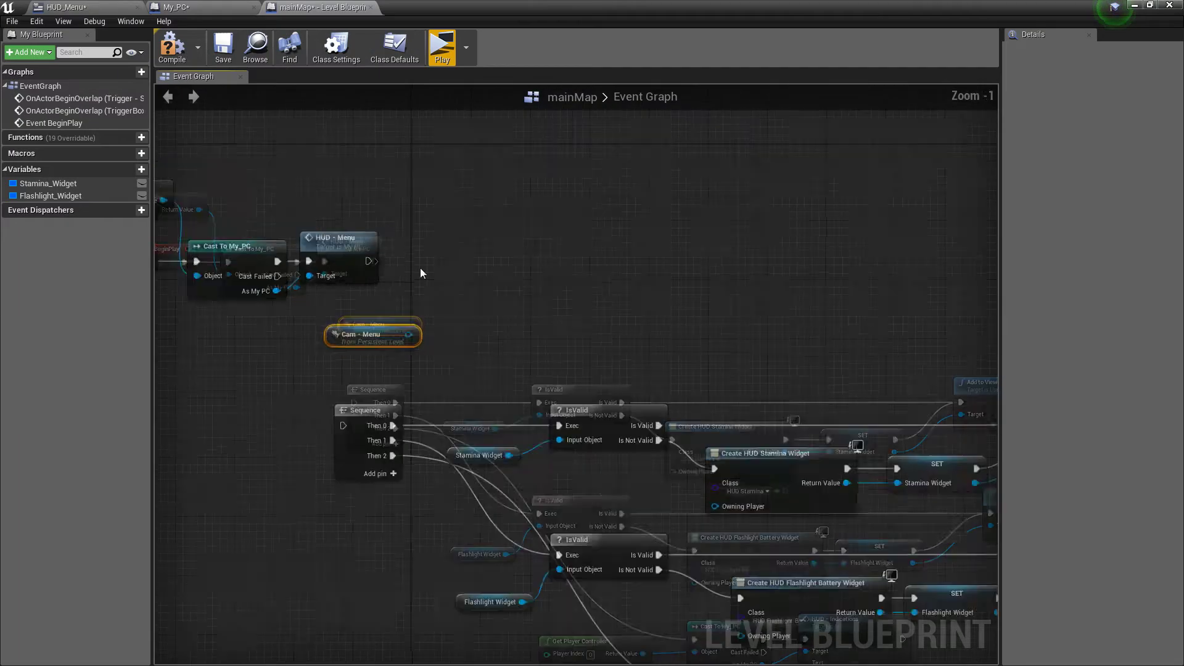
pyautogui.scroll(1, 588, 261)
pyautogui.moveTo(589, 266); pyautogui.dragTo(660, 265, button='right')
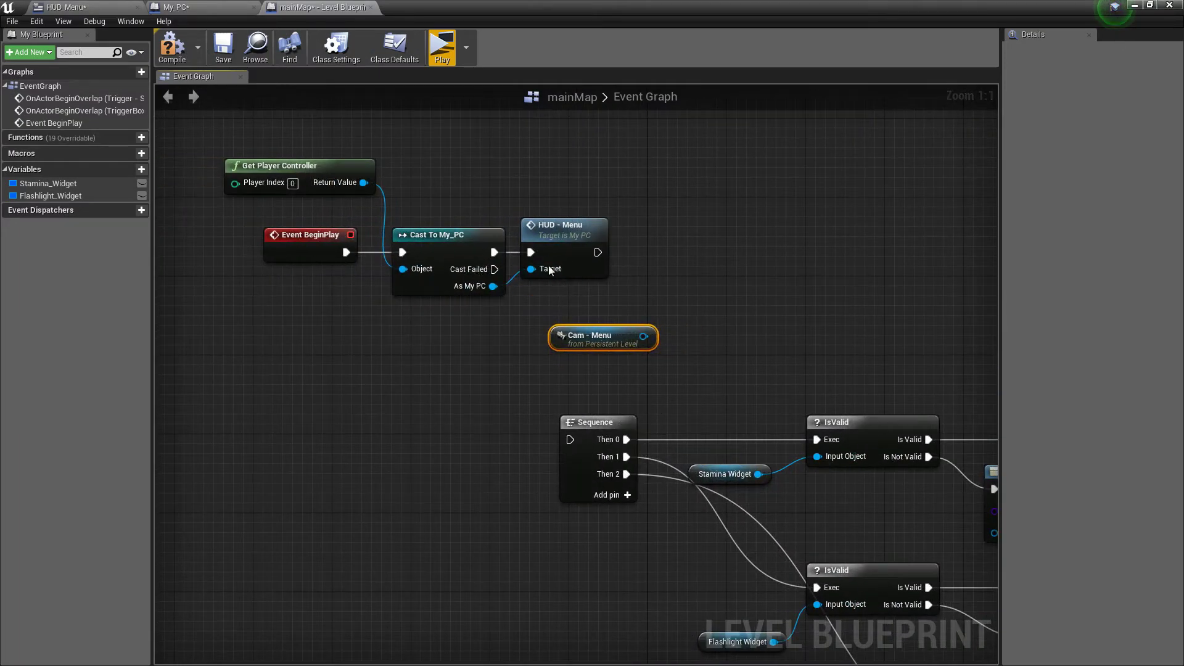
pyautogui.moveTo(493, 285); pyautogui.dragTo(660, 267)
pyautogui.write('target')
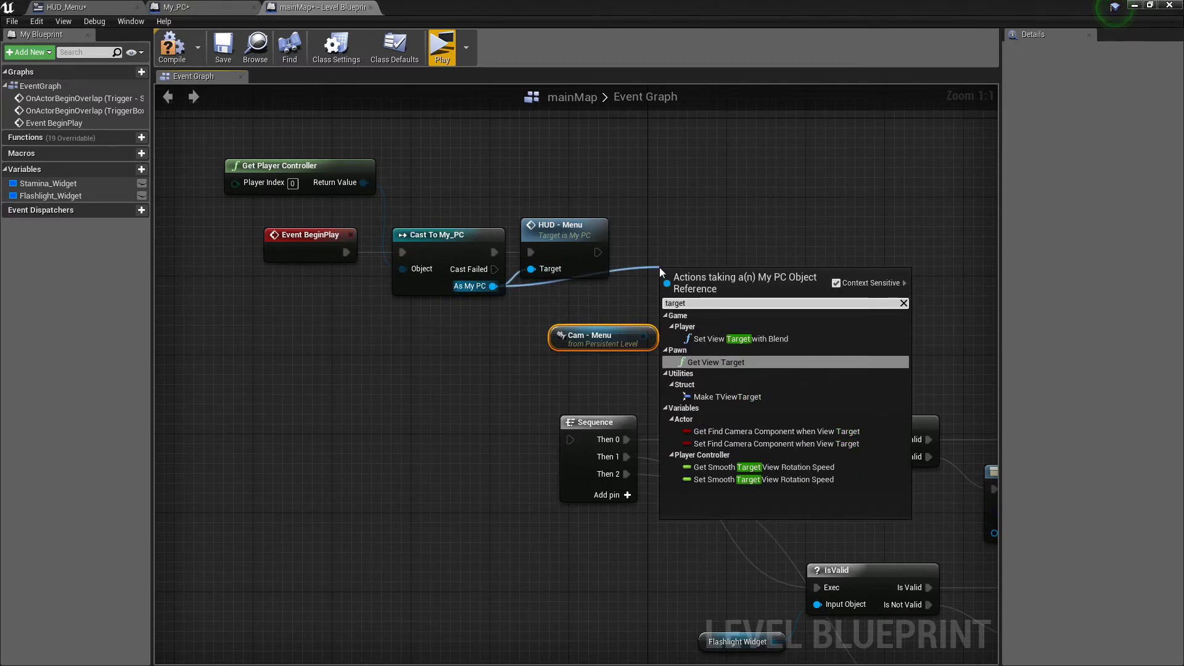
pyautogui.click(790, 339)
# Wire HUD - Menu's execution into Set View Target and Cam - Menu into New View Target
pyautogui.moveTo(727, 301); pyautogui.dragTo(777, 271)
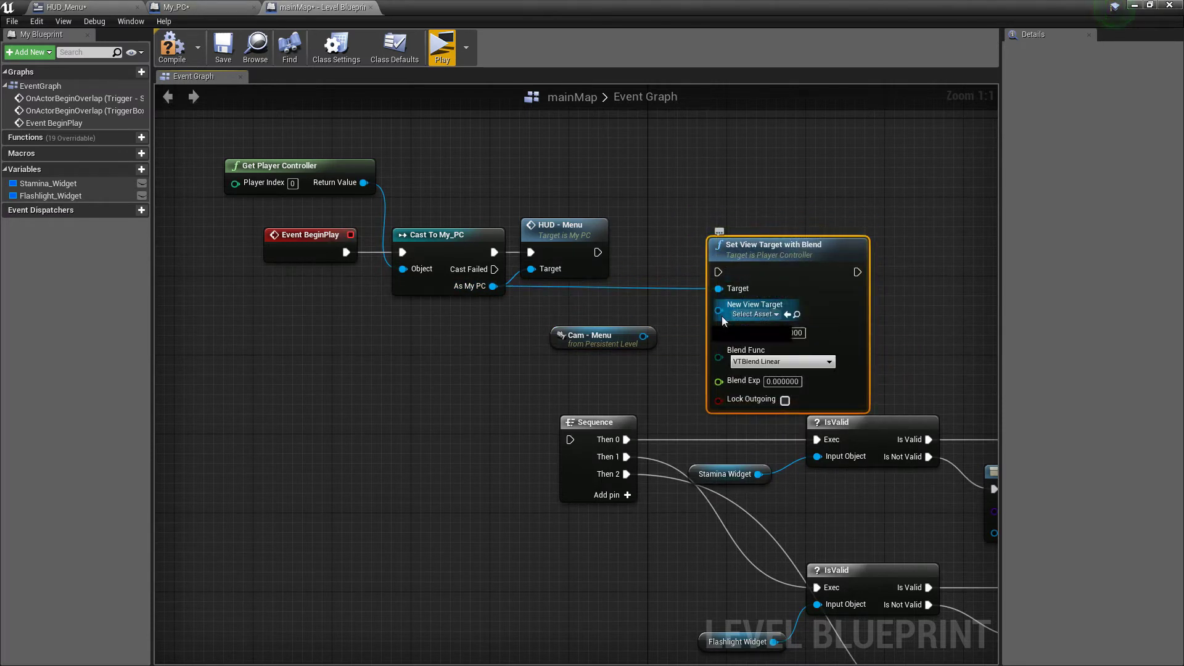
pyautogui.moveTo(718, 272); pyautogui.dragTo(614, 258)
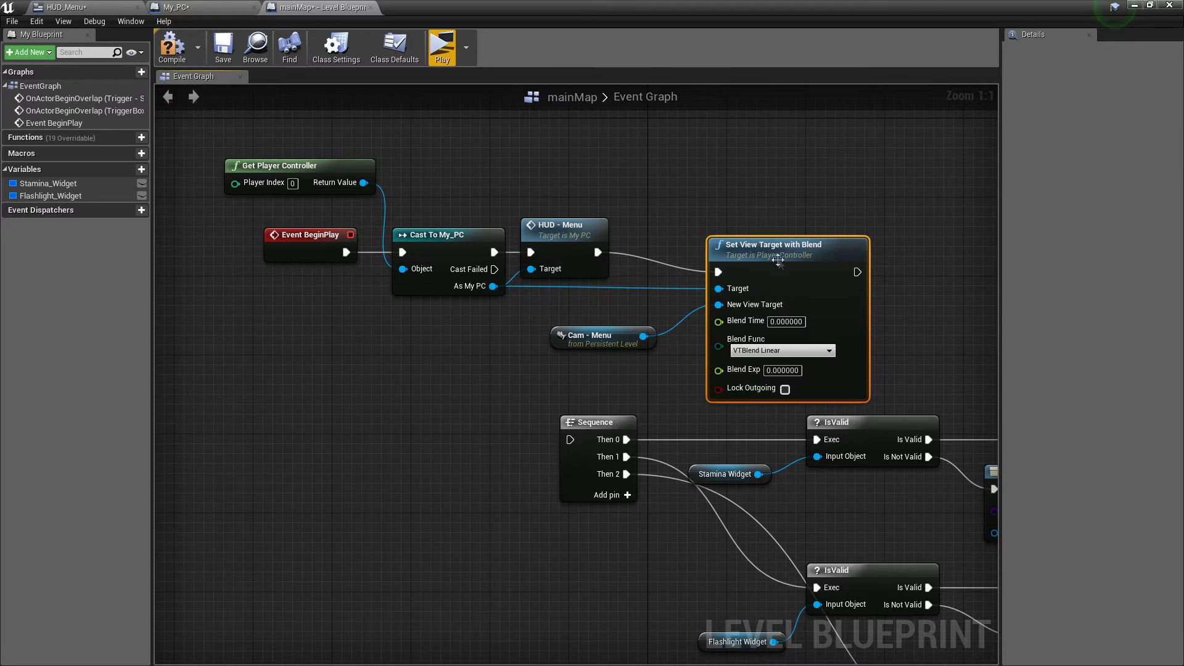
pyautogui.moveTo(719, 305); pyautogui.dragTo(643, 336)
pyautogui.moveTo(771, 245); pyautogui.dragTo(780, 226)
pyautogui.moveTo(583, 335); pyautogui.dragTo(591, 325)
pyautogui.click(440, 50)
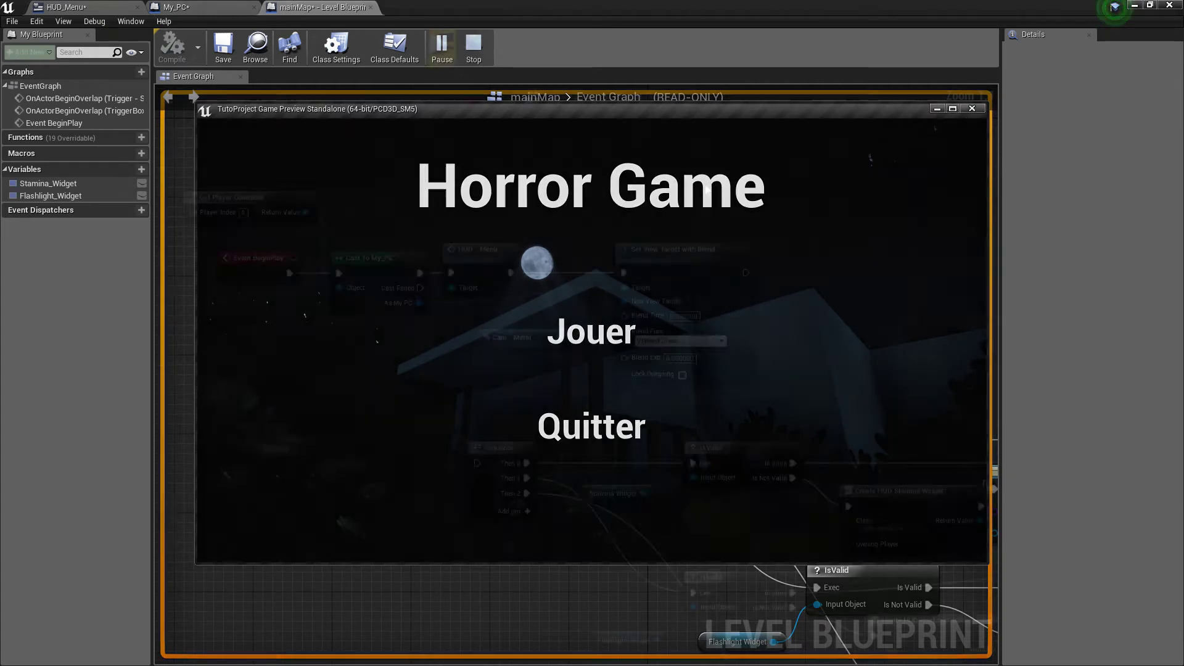
# Stop the game preview and bring the Set View Target node back into view
pyautogui.press('Escape')
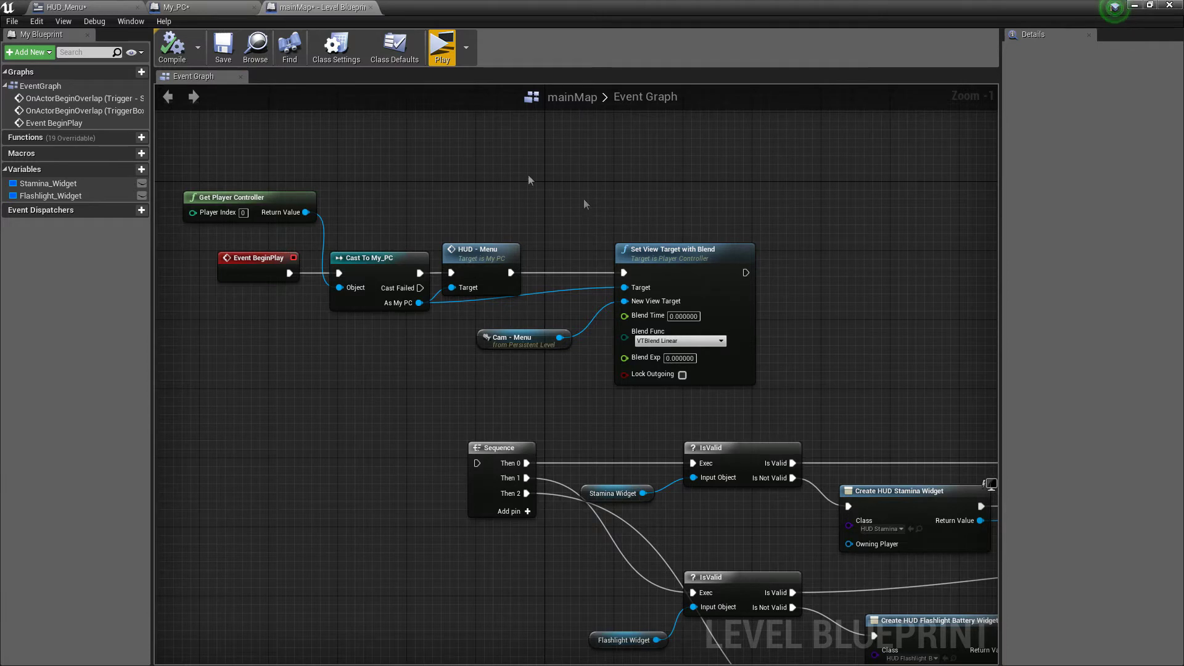
pyautogui.moveTo(728, 247); pyautogui.dragTo(607, 246, button='right')
pyautogui.scroll(1, 607, 245)
# Add Cast To My_Player after Set View Target, with Get Player Character as Object
pyautogui.moveTo(627, 275); pyautogui.dragTo(680, 268)
pyautogui.write('ca')
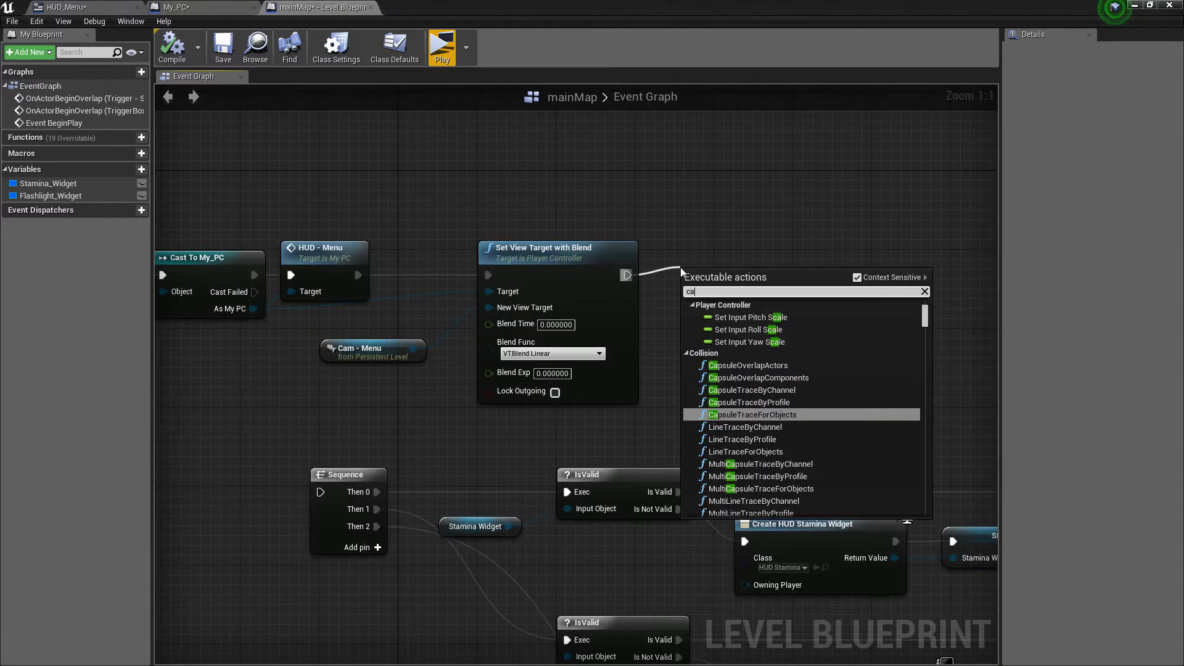
pyautogui.write('st to my_pl')
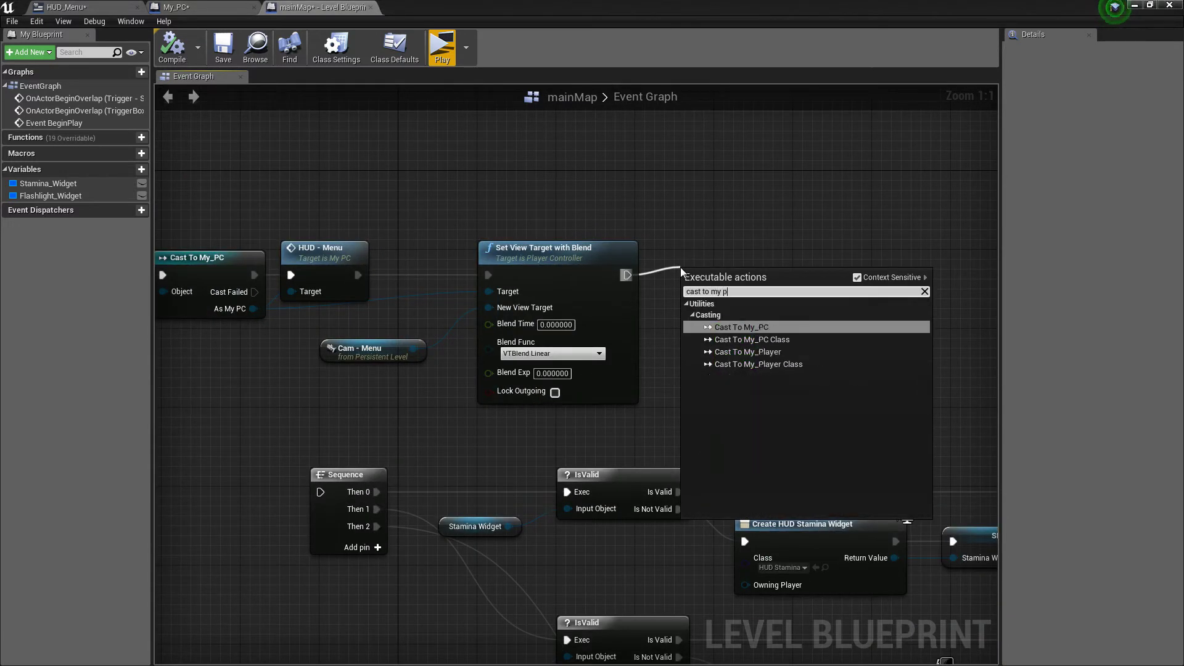
pyautogui.press('Return')
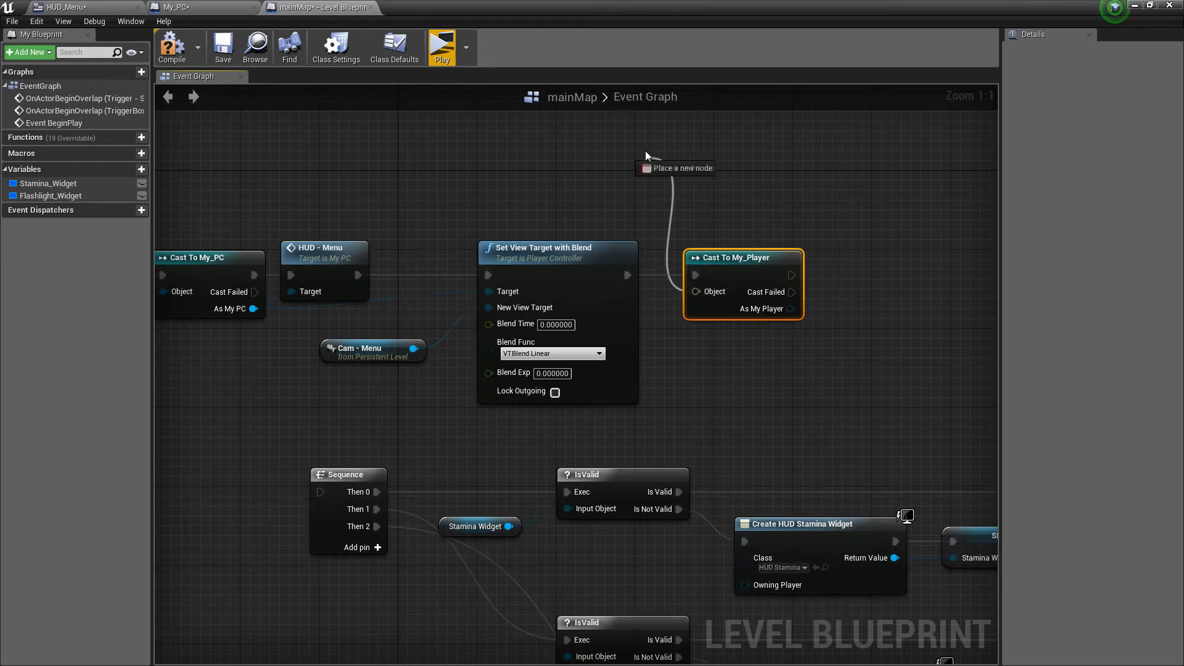
pyautogui.moveTo(695, 312); pyautogui.dragTo(645, 151)
pyautogui.write('get player char')
pyautogui.press('Return')
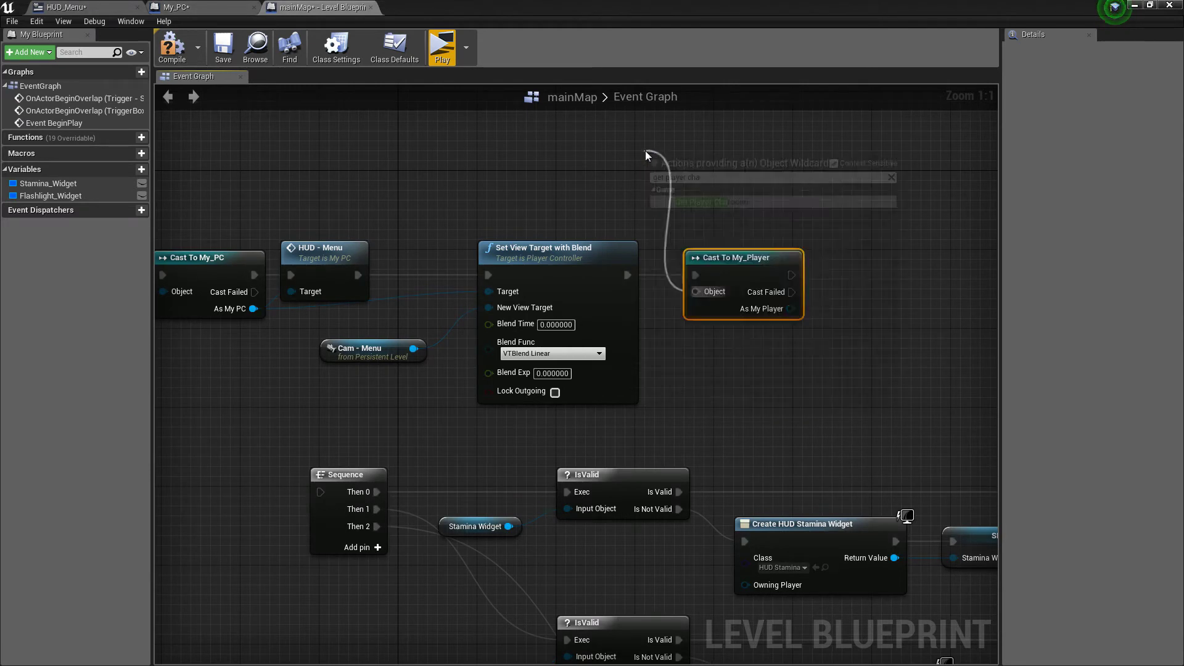
pyautogui.moveTo(712, 177); pyautogui.dragTo(534, 217)
pyautogui.moveTo(534, 217); pyautogui.dragTo(385, 224, button='right')
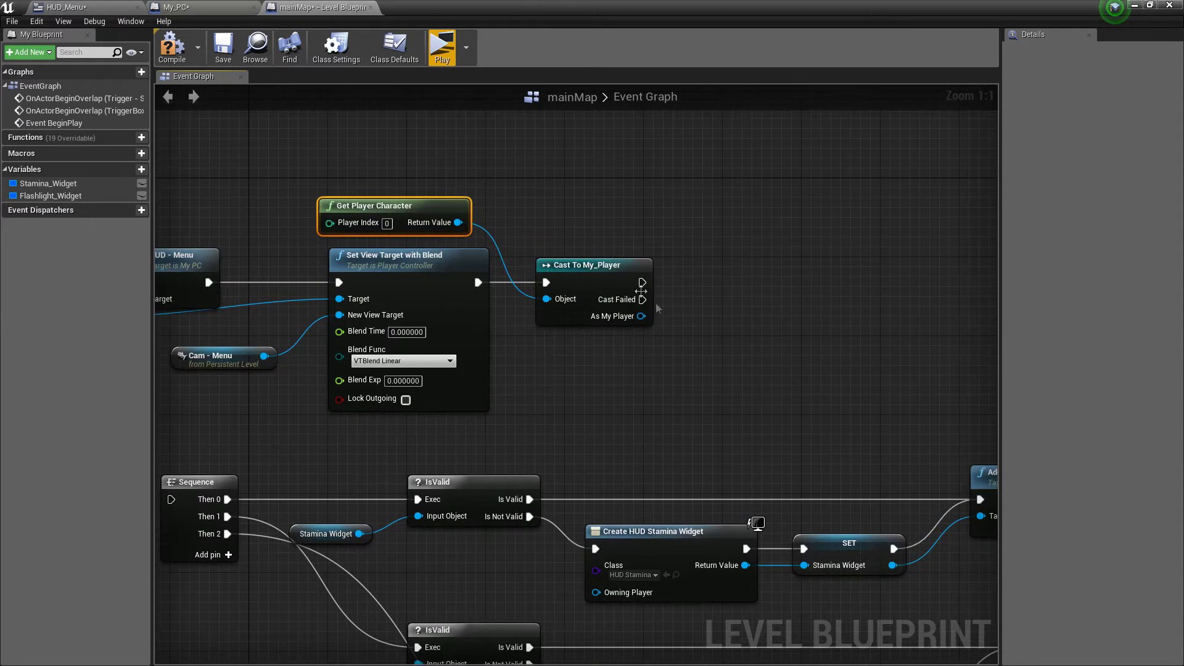
# Add Disable Input from As My Player, fed by a Get Player Controller node
pyautogui.moveTo(642, 316); pyautogui.dragTo(680, 293)
pyautogui.write('disable input')
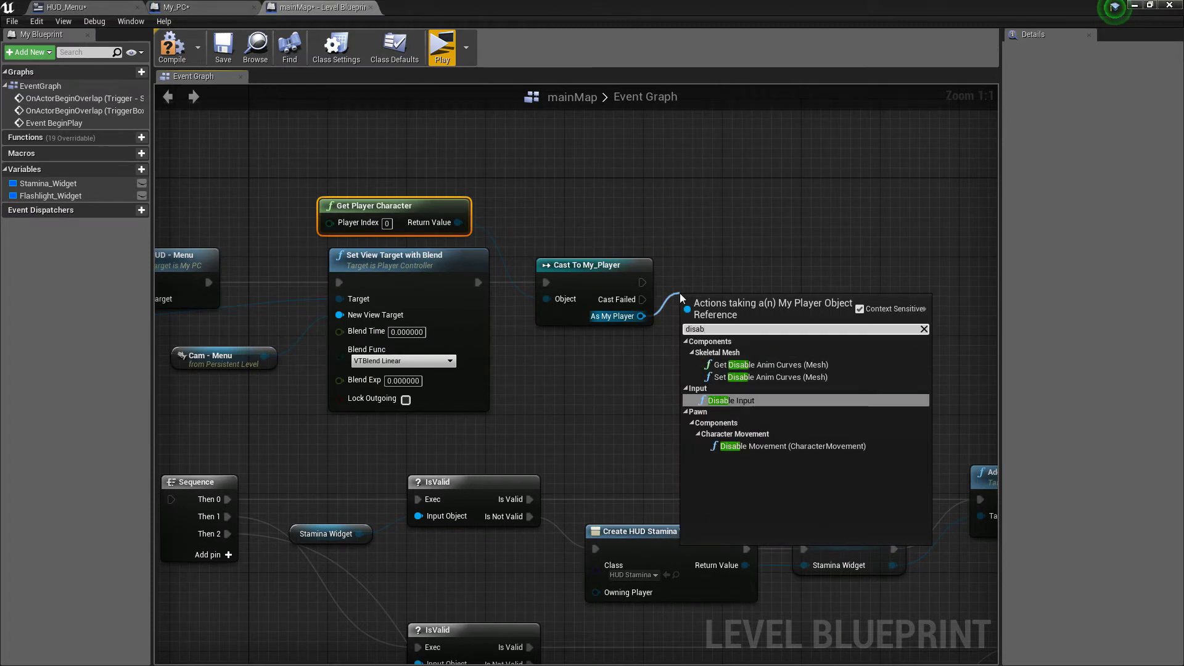
pyautogui.press('Return')
pyautogui.moveTo(247, 277); pyautogui.dragTo(648, 300, button='right')
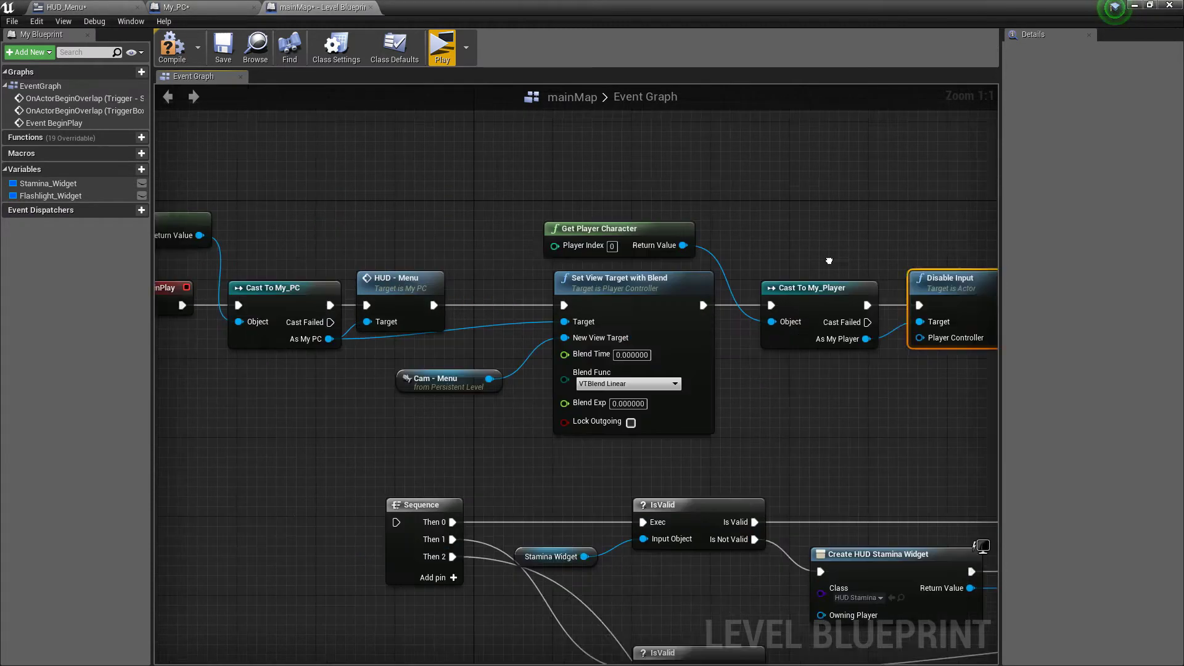
pyautogui.moveTo(477, 174); pyautogui.dragTo(299, 238)
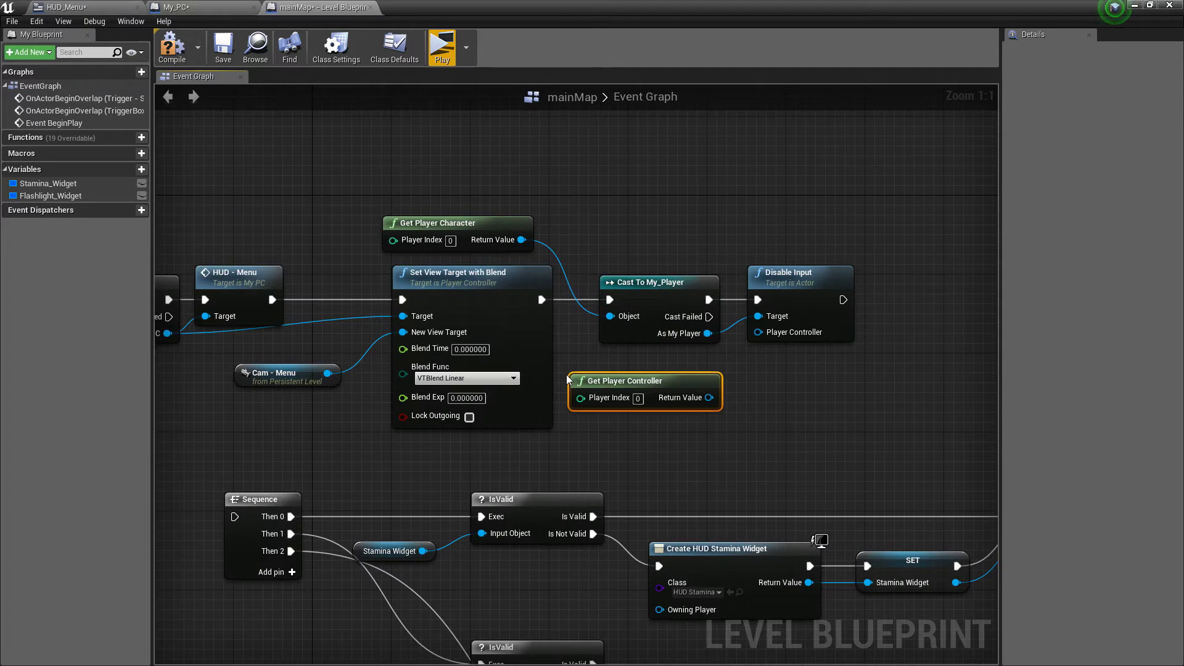
pyautogui.moveTo(710, 387); pyautogui.dragTo(767, 336)
pyautogui.moveTo(682, 370); pyautogui.dragTo(682, 360)
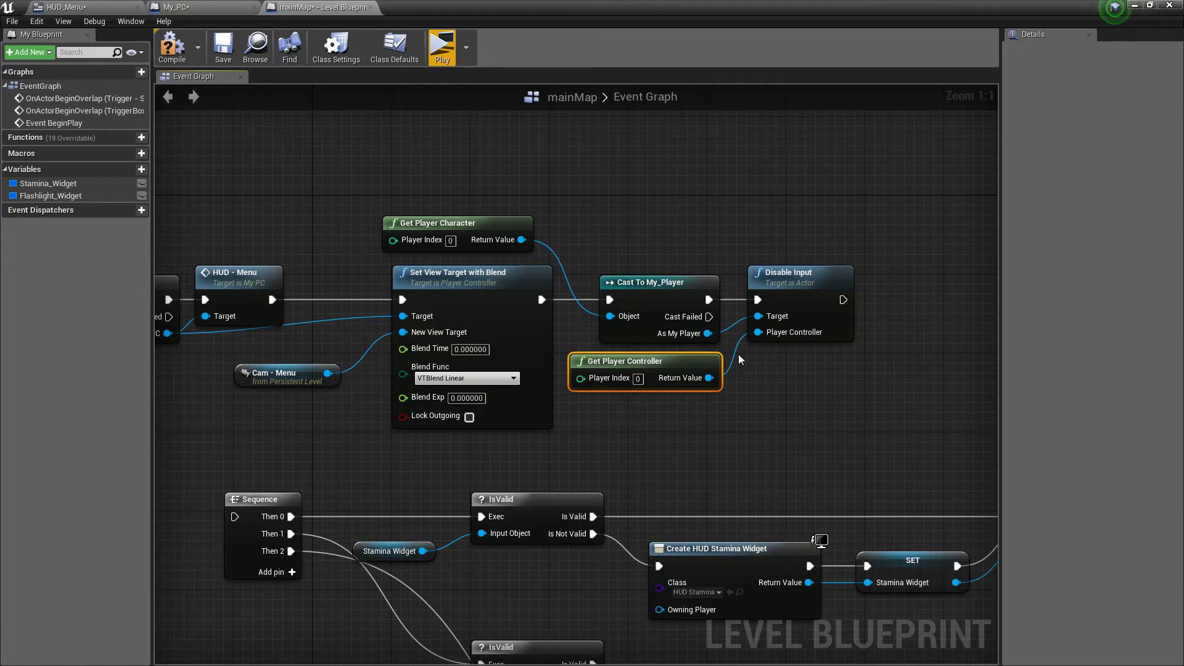
pyautogui.scroll(-1, 739, 356)
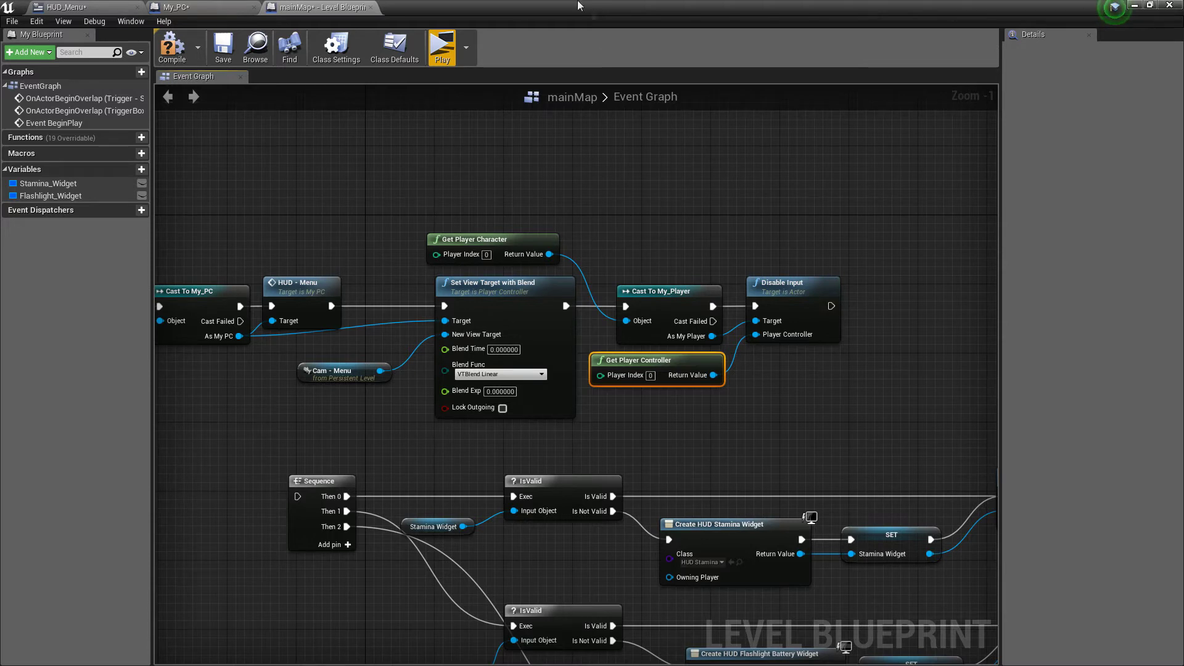
# Open the BP_Flashlight blueprint and bring its Event Tick section into view
pyautogui.doubleClick(628, 6)
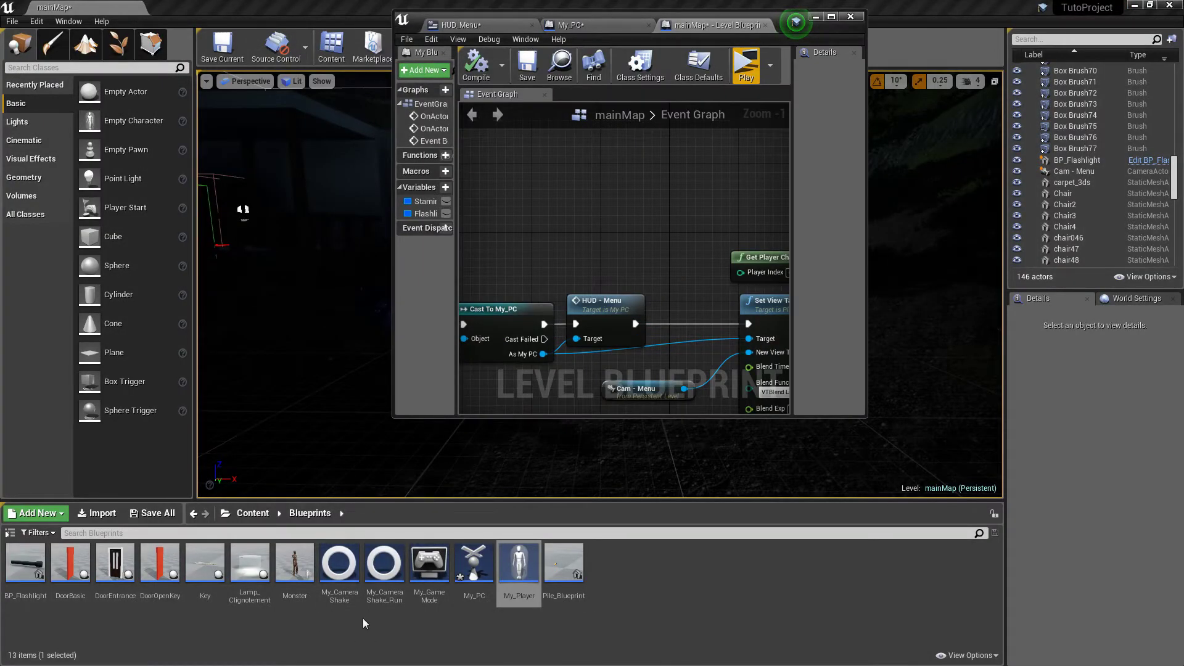
pyautogui.doubleClick(31, 575)
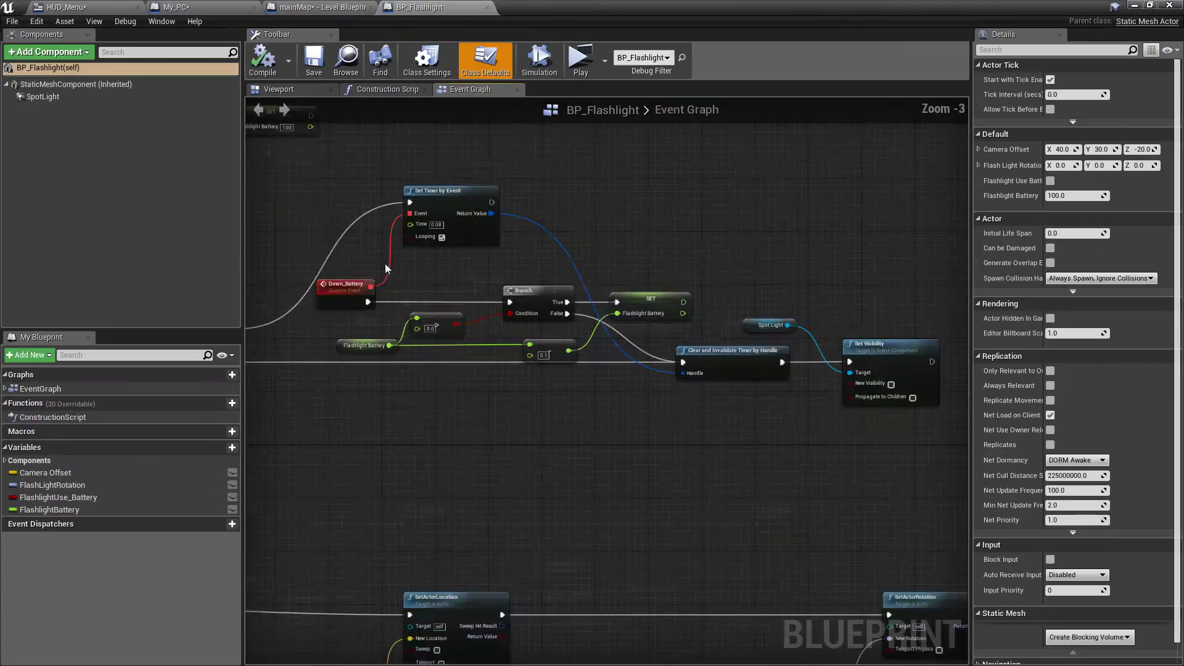
pyautogui.moveTo(386, 269); pyautogui.dragTo(913, 12, button='right')
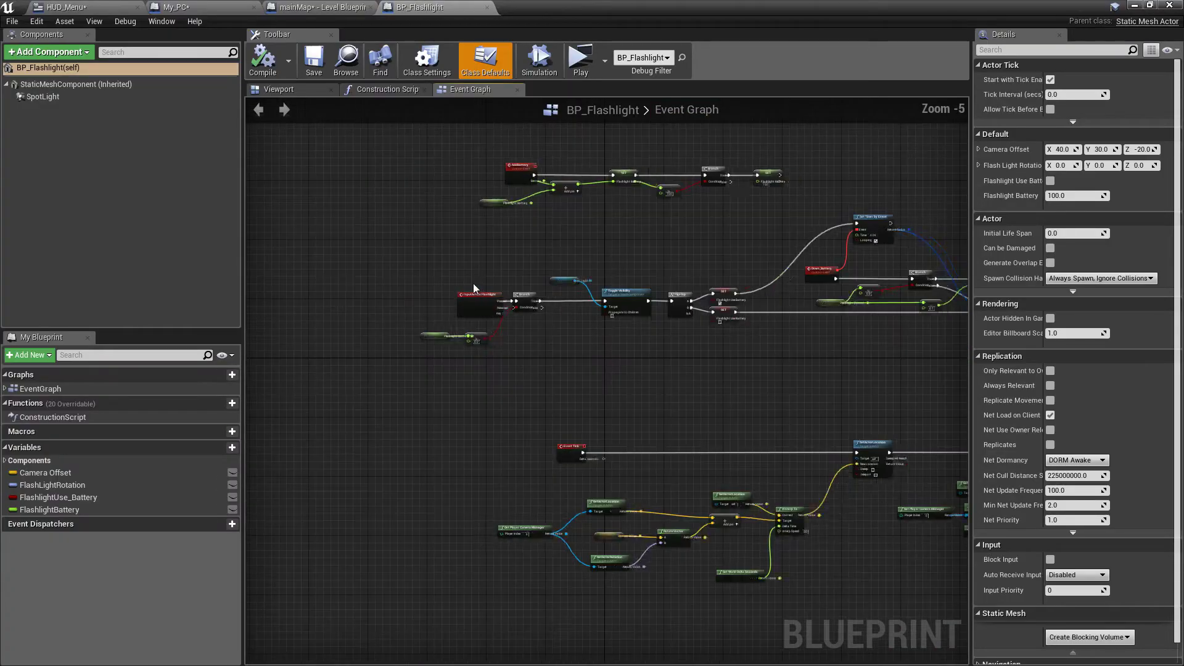
pyautogui.moveTo(476, 238); pyautogui.dragTo(574, 280, button='right')
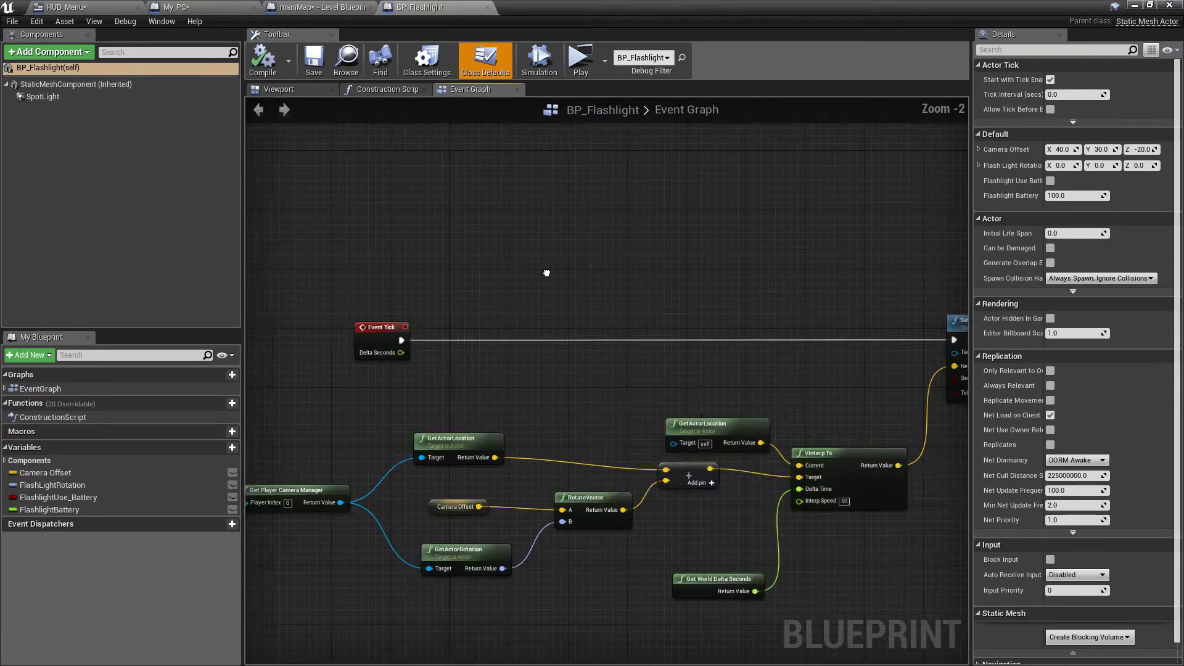
pyautogui.scroll(1, 378, 295)
pyautogui.moveTo(379, 295); pyautogui.dragTo(758, 273, button='right')
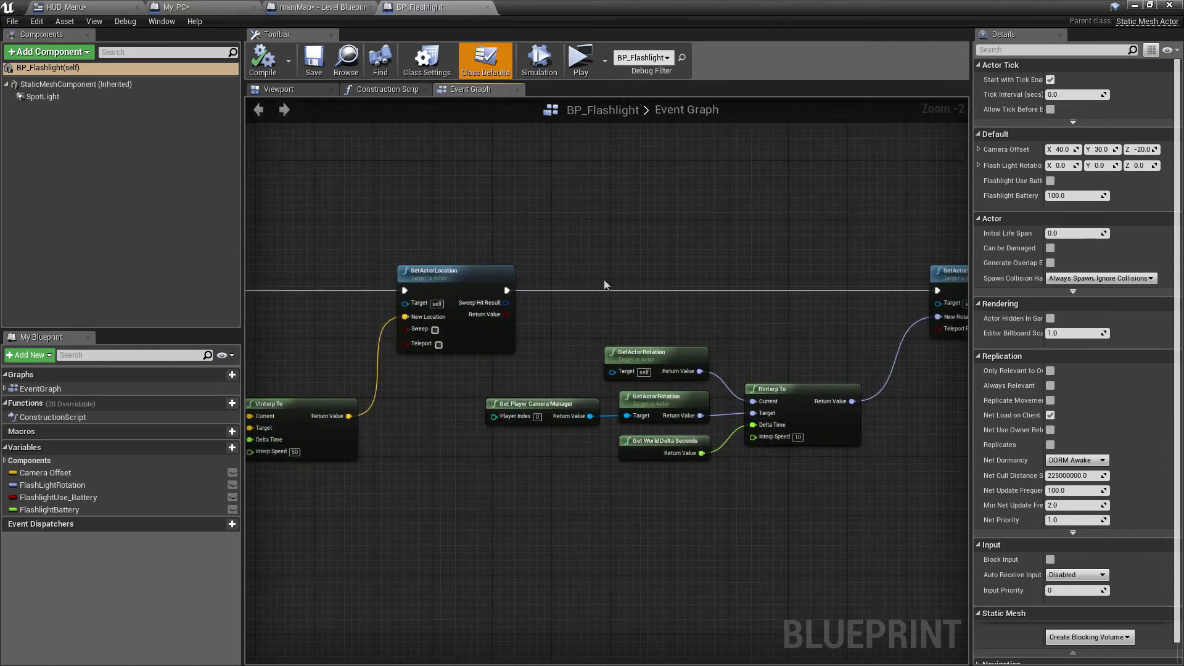
pyautogui.moveTo(695, 237)
pyautogui.mouseDown(button='right')
pyautogui.moveTo(837, 289)
pyautogui.moveTo(396, 310)
pyautogui.mouseUp(button='right')
pyautogui.scroll(1, 396, 310)
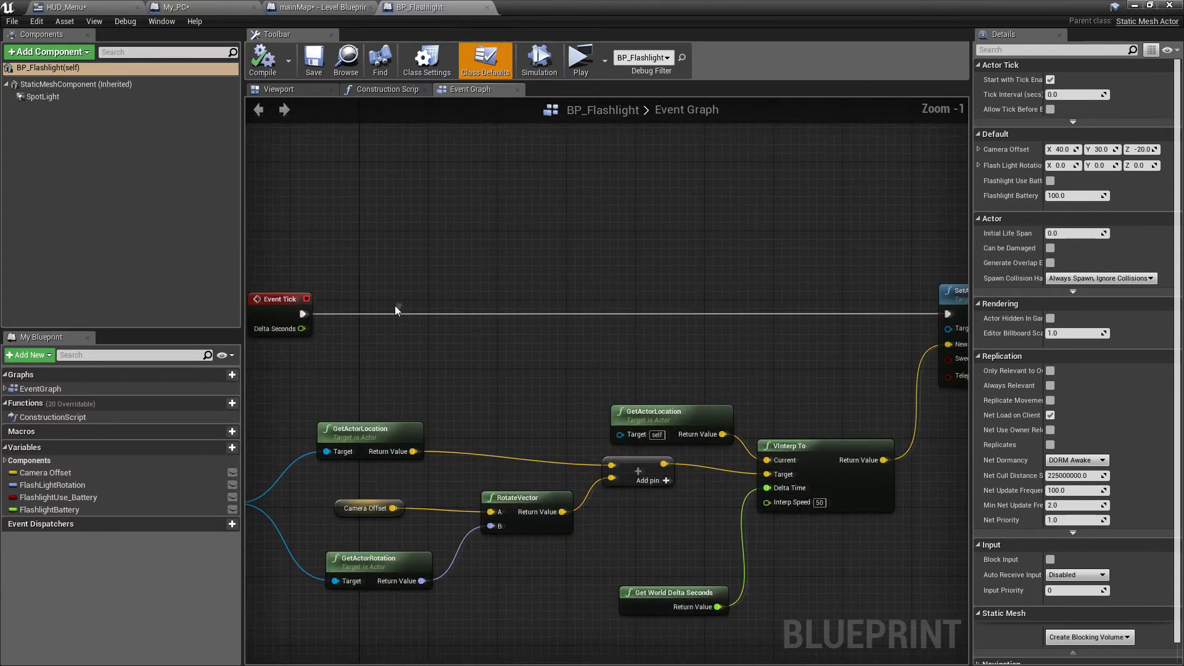
# Add a Branch after Event Tick and promote its Condition to an IsActivated variable
pyautogui.moveTo(303, 314); pyautogui.dragTo(663, 295)
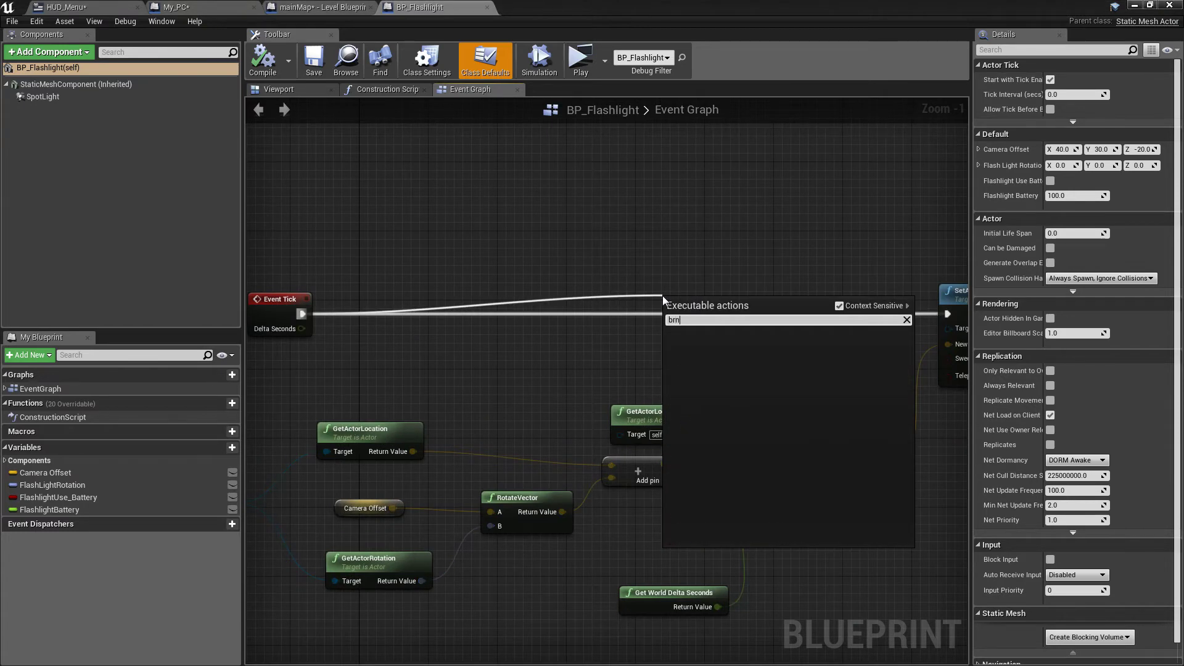
pyautogui.moveTo(684, 300); pyautogui.dragTo(574, 300)
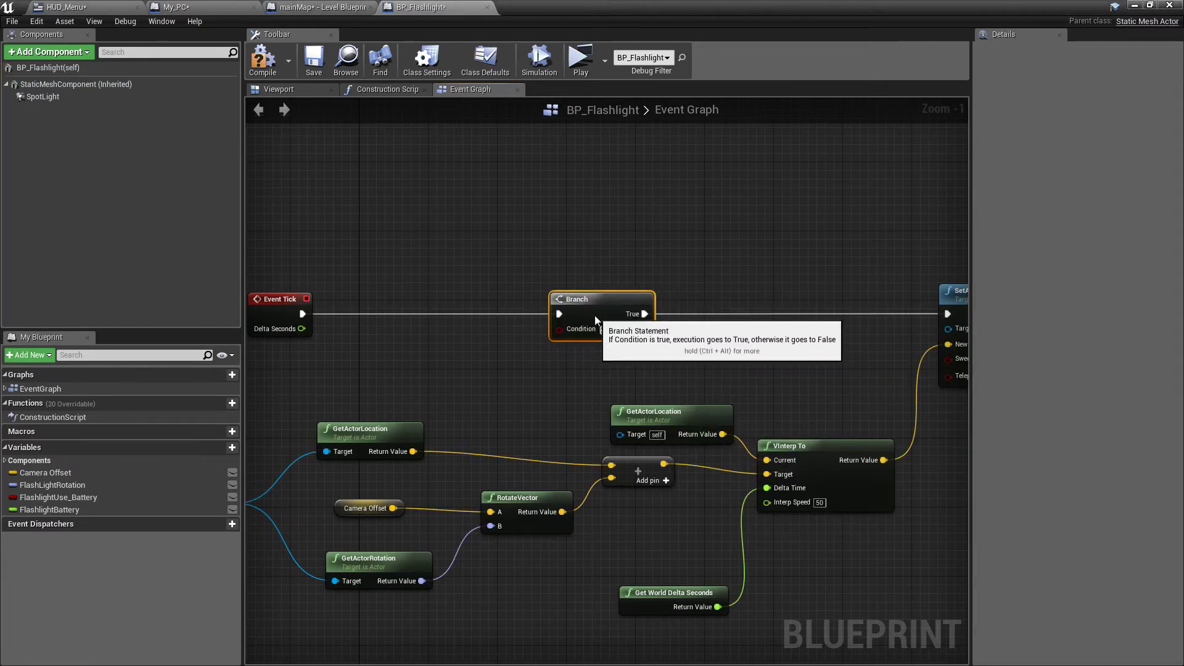
pyautogui.rightClick(572, 332)
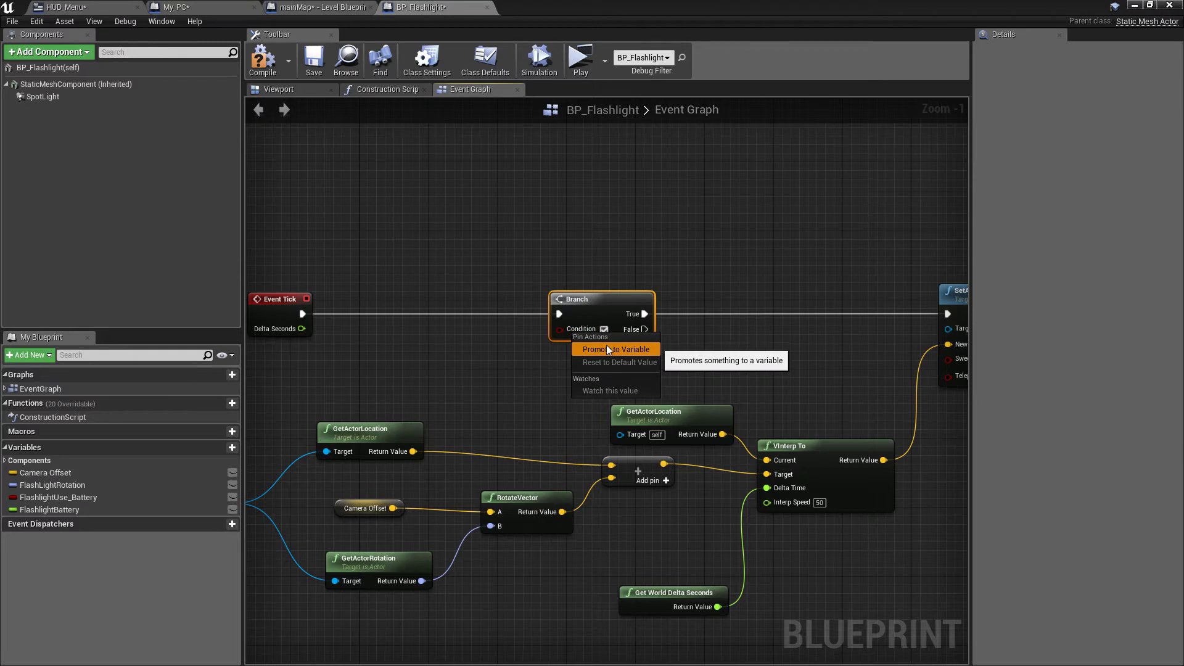
pyautogui.click(616, 350)
pyautogui.write('IsActivat')
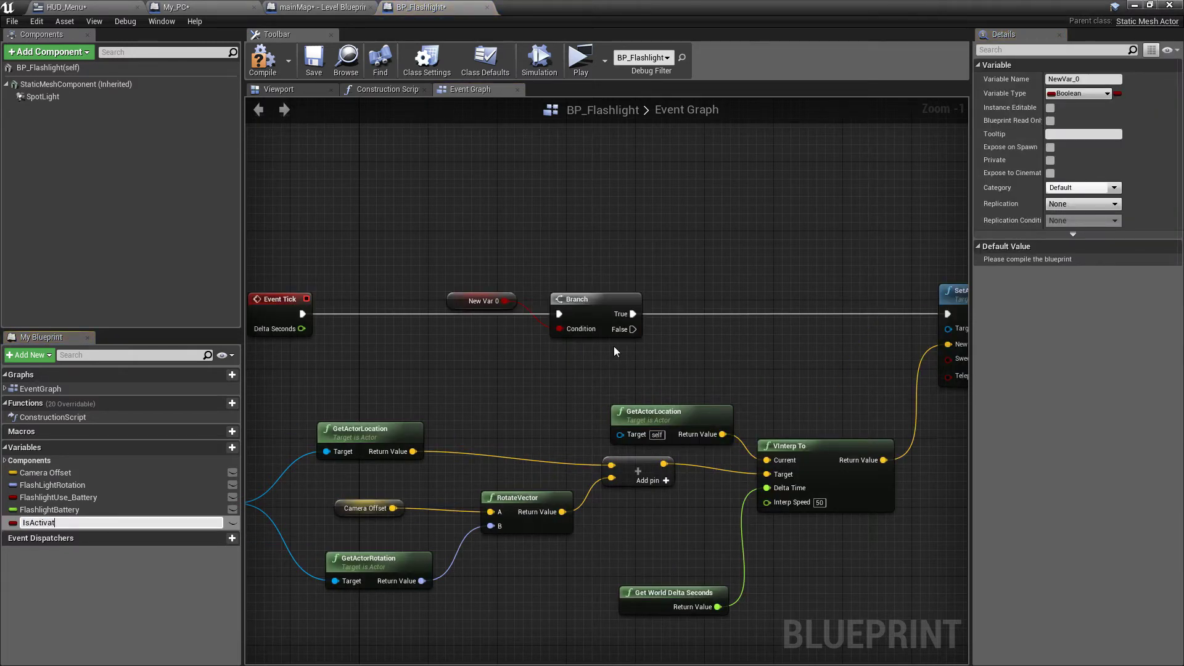
pyautogui.write('ed')
pyautogui.press('Return')
pyautogui.moveTo(460, 302); pyautogui.dragTo(459, 358)
# Compile BP_Flashlight with IsActivated false by default, then return to mainMap's level blueprint
pyautogui.click(263, 59)
pyautogui.click(1051, 261)
pyautogui.click(1050, 261)
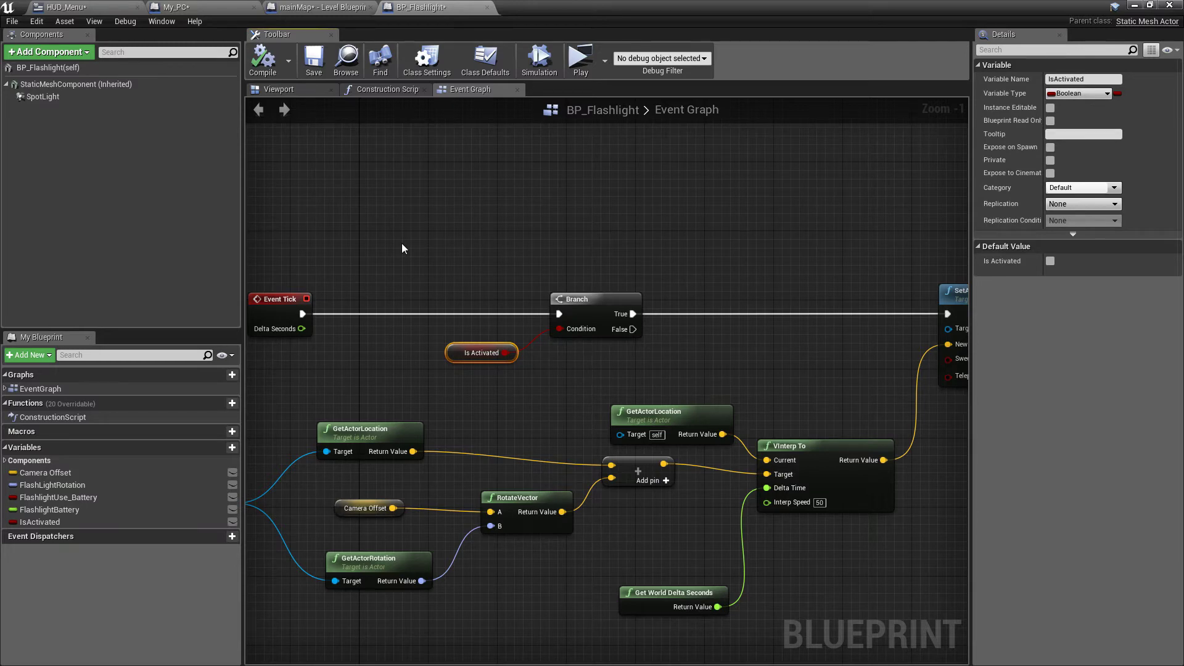
pyautogui.moveTo(401, 248); pyautogui.dragTo(363, 239, button='right')
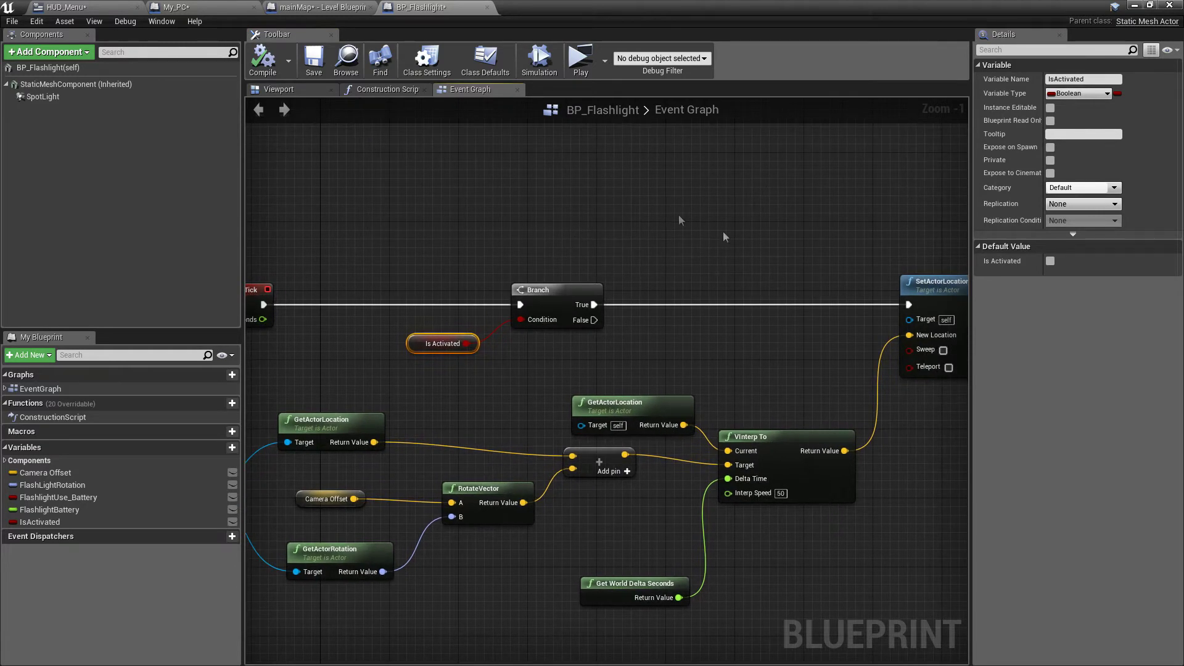
pyautogui.moveTo(724, 234); pyautogui.dragTo(246, 199, button='right')
pyautogui.scroll(-2, 246, 198)
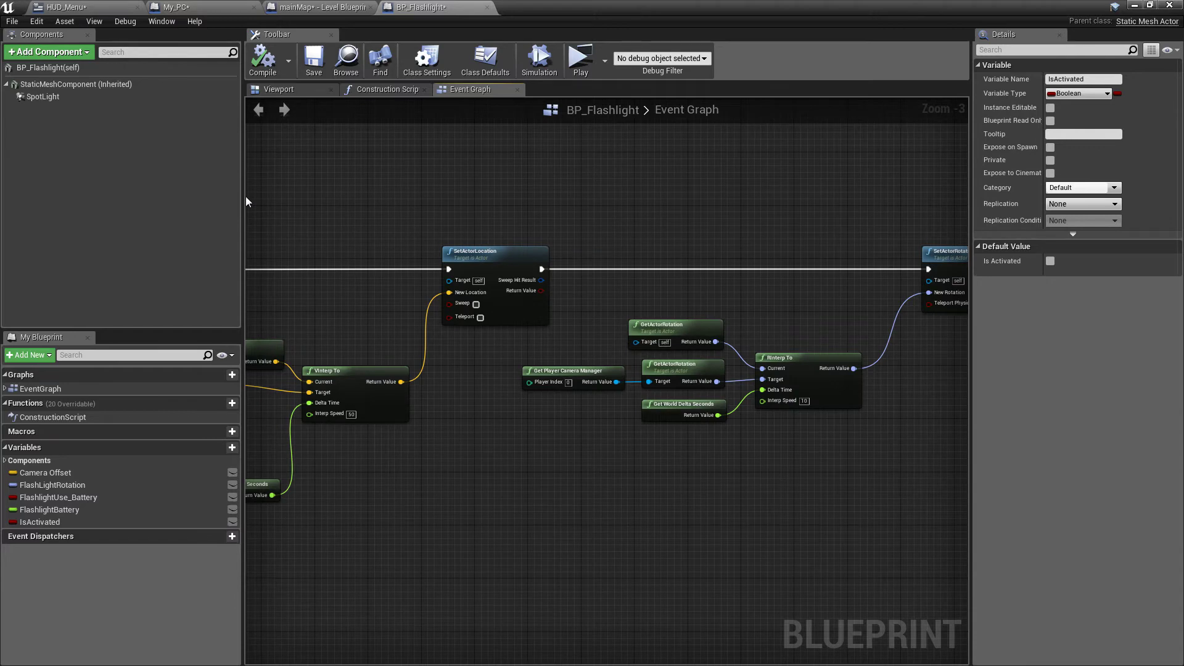
pyautogui.click(321, 8)
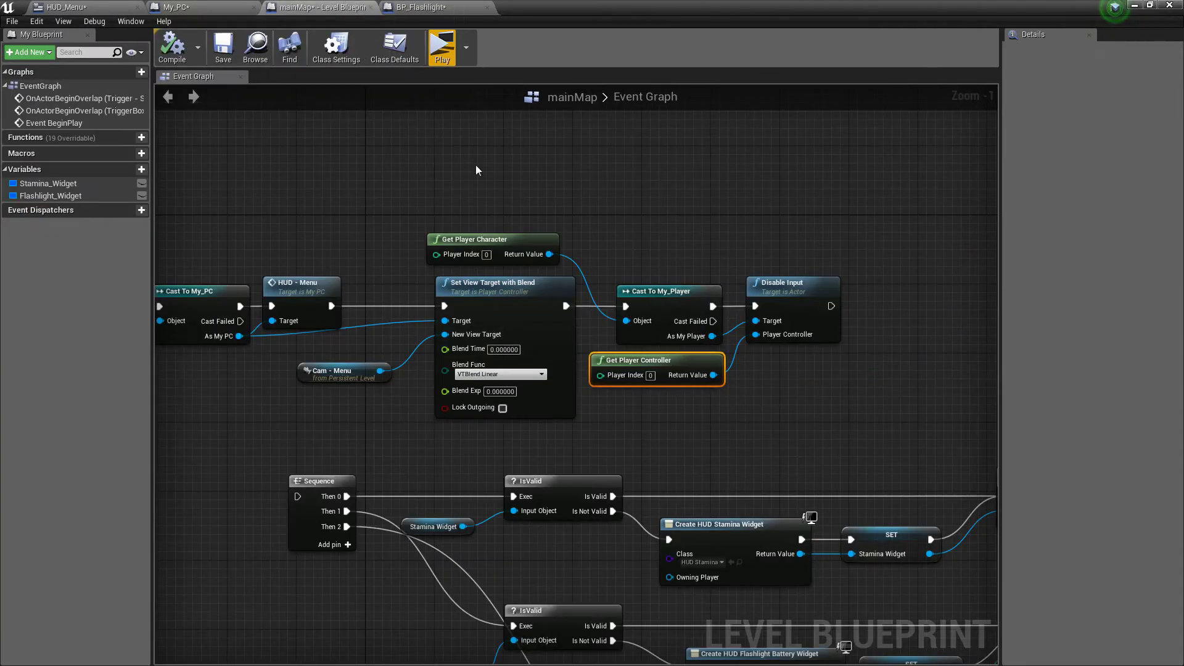
# Select the B_Jouer button in the HUD_Menu widget designer
pyautogui.scroll(-2, 475, 165)
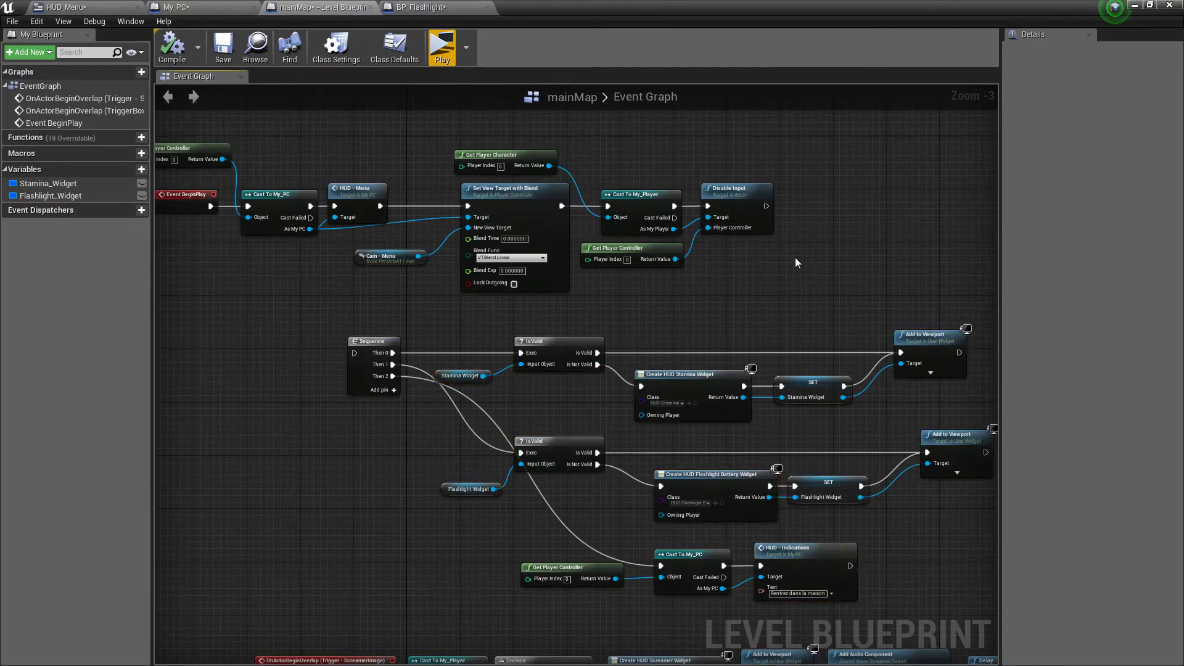
pyautogui.moveTo(820, 160); pyautogui.dragTo(726, 261)
pyautogui.click(738, 308)
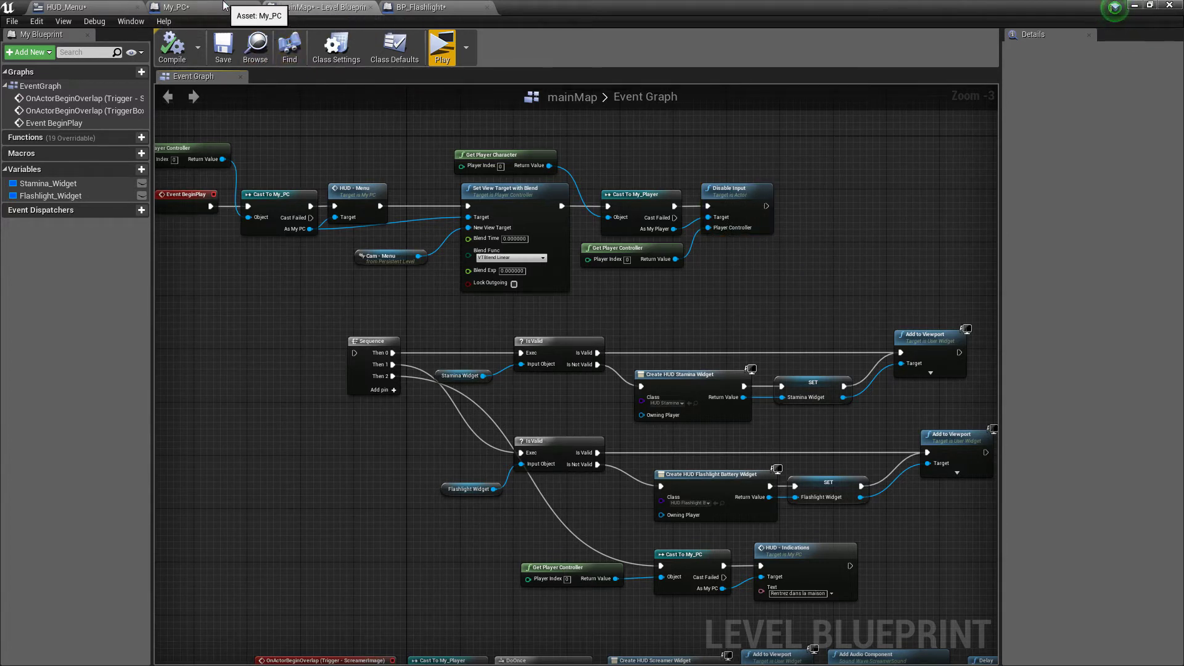
pyautogui.click(96, 6)
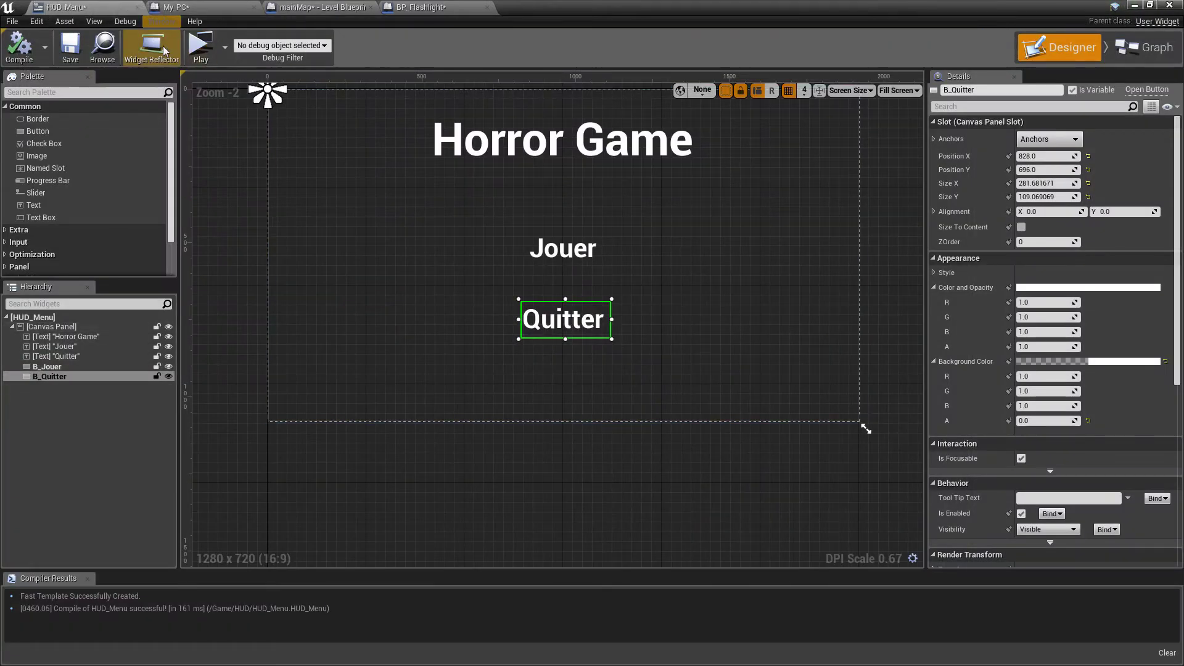
pyautogui.click(578, 250)
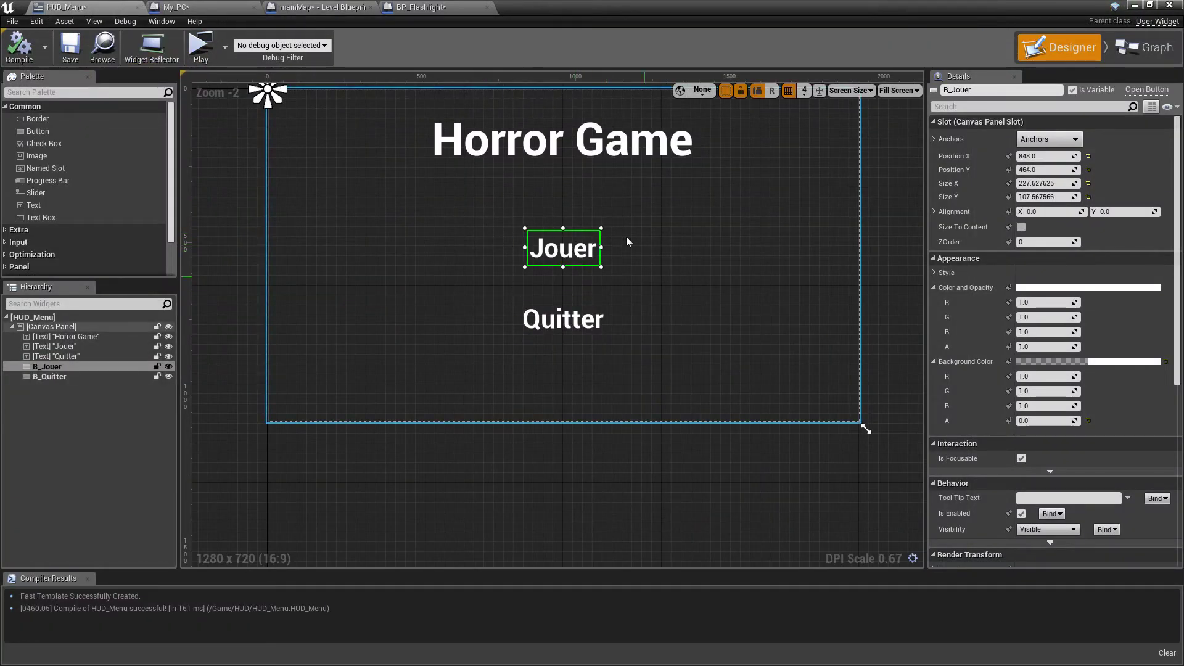
pyautogui.scroll(-3, 1085, 376)
pyautogui.scroll(-3, 1086, 376)
pyautogui.scroll(-3, 1049, 432)
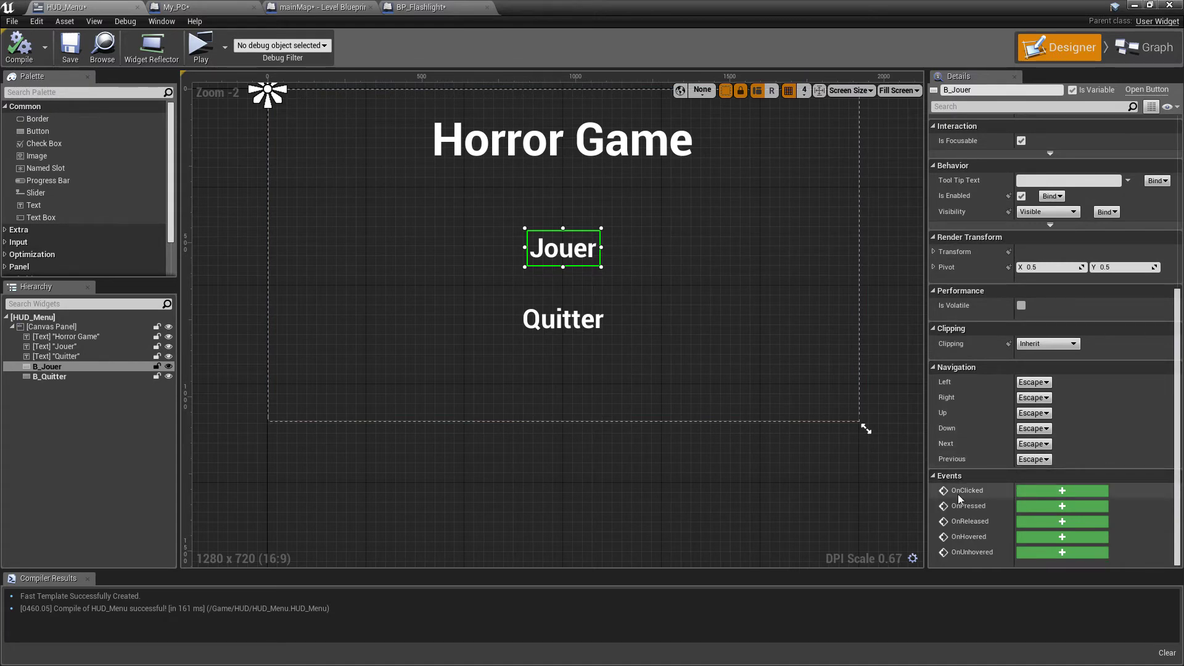
# Add an On Clicked event for B_Jouer, delete the disabled events, and cast to My_PC
pyautogui.click(1072, 491)
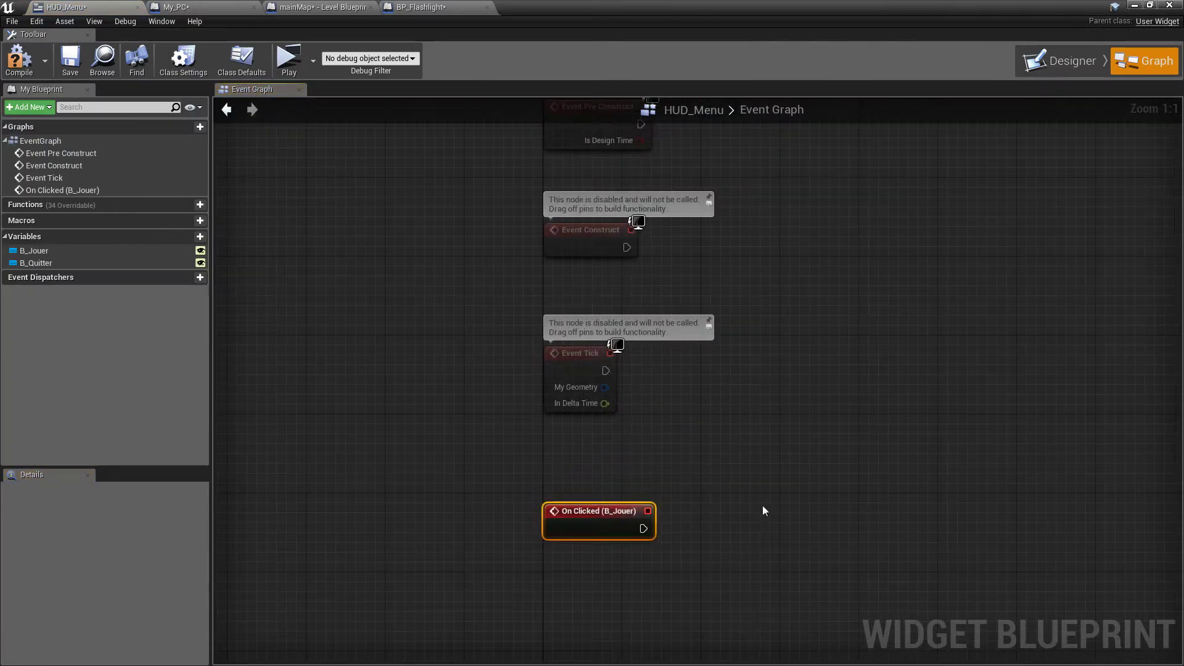
pyautogui.moveTo(739, 435); pyautogui.dragTo(534, 175)
pyautogui.press('Delete')
pyautogui.moveTo(787, 487); pyautogui.dragTo(741, 335, button='right')
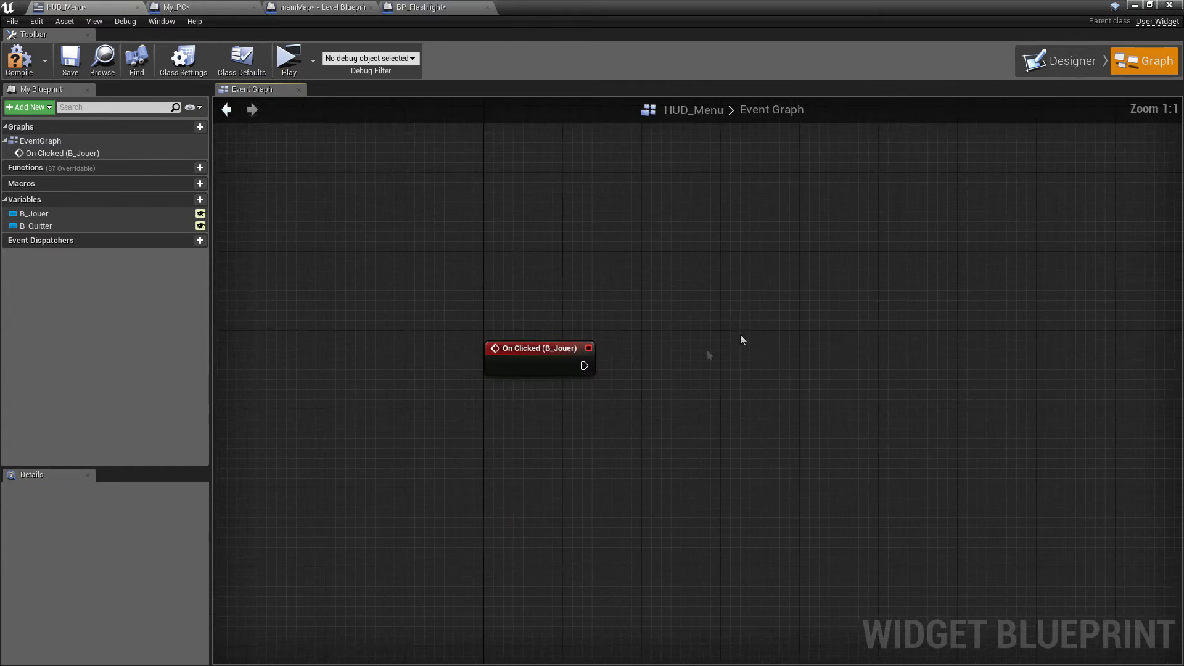
pyautogui.moveTo(581, 372); pyautogui.dragTo(638, 369)
pyautogui.write('cast to my p')
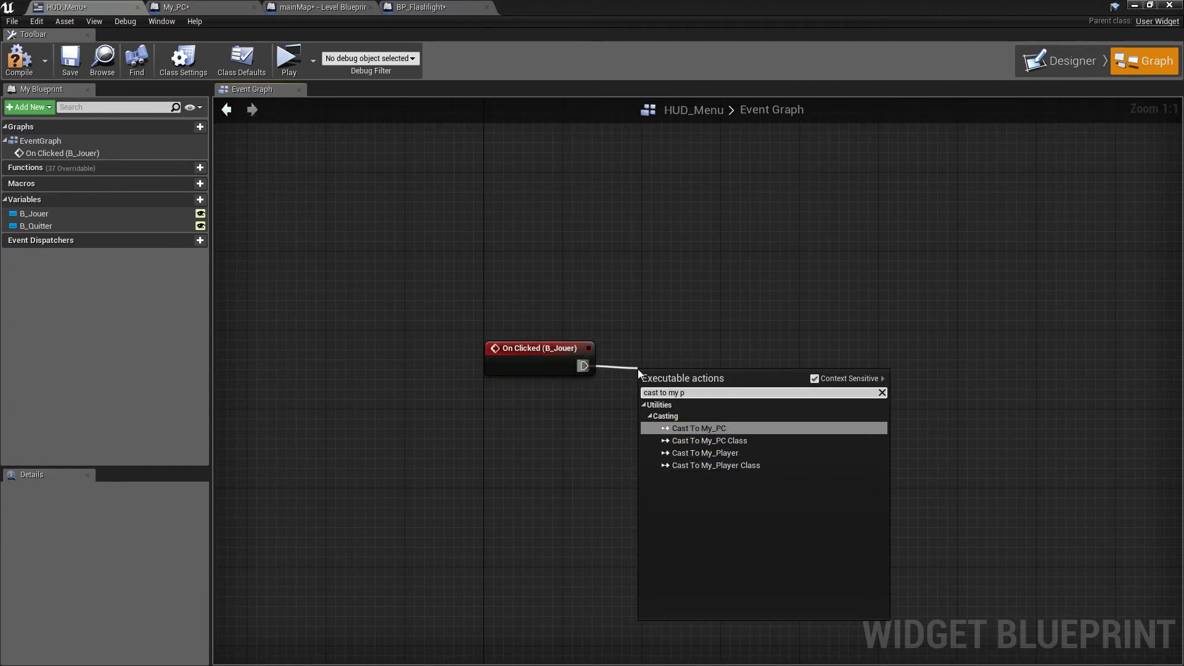
pyautogui.press('Return')
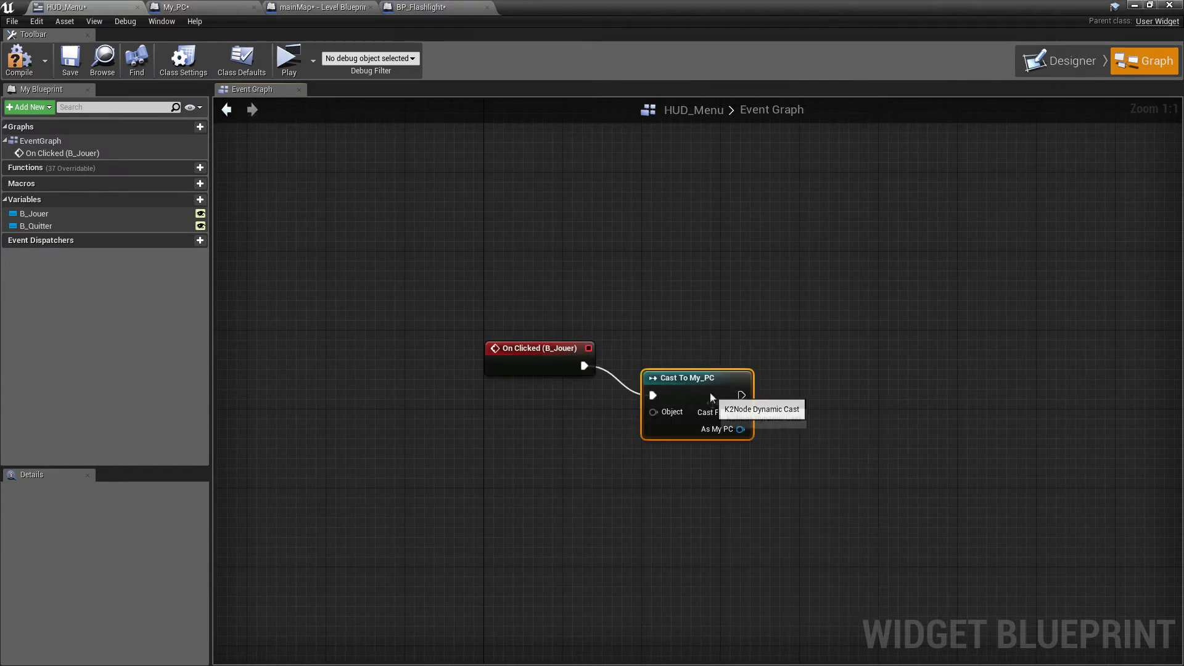
# Feed Get Player Controller into the cast's Object, then return to mainMap's level blueprint
pyautogui.moveTo(663, 386); pyautogui.dragTo(607, 267)
pyautogui.write('get player contr')
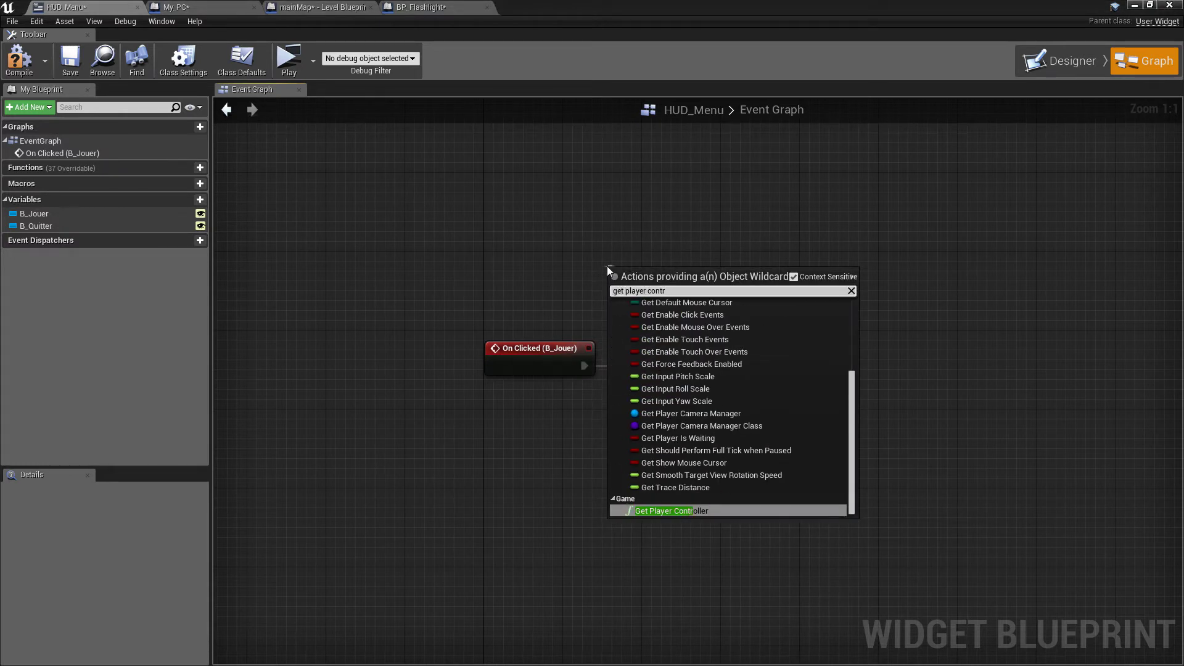
pyautogui.press('Return')
pyautogui.moveTo(680, 271); pyautogui.dragTo(529, 301)
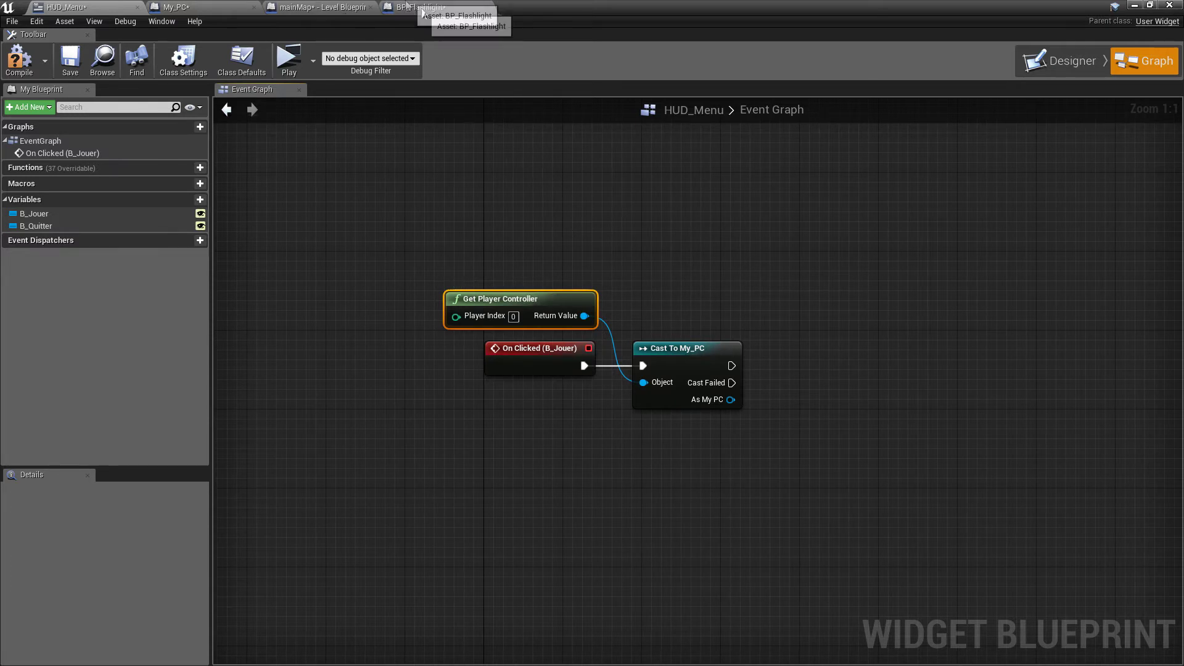
pyautogui.click(274, 7)
pyautogui.moveTo(362, 407); pyautogui.dragTo(961, 594)
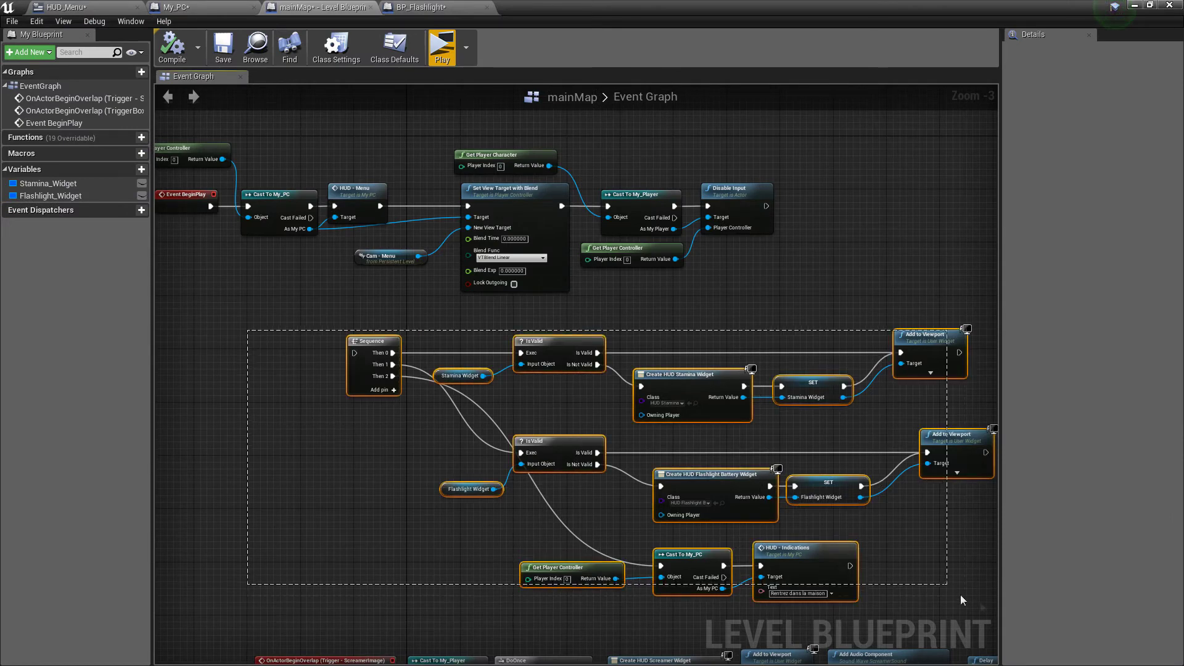
# Add an event dispatcher named 'EventD - StartGame' to the My_PC blueprint
pyautogui.click(175, 8)
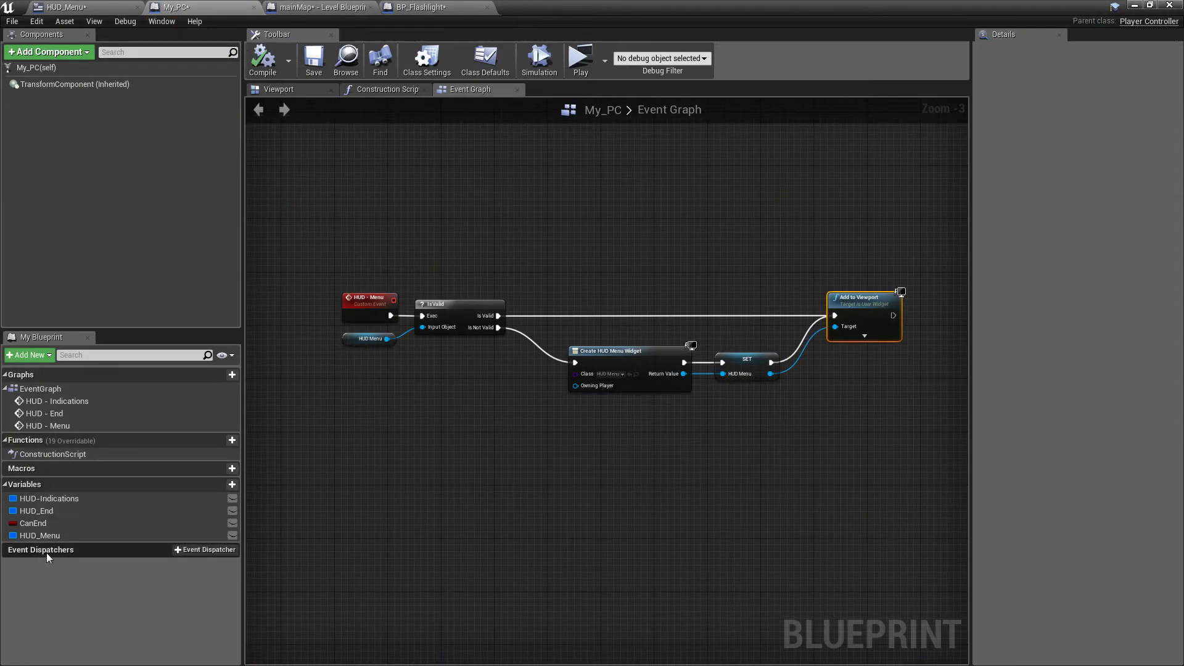
pyautogui.click(214, 555)
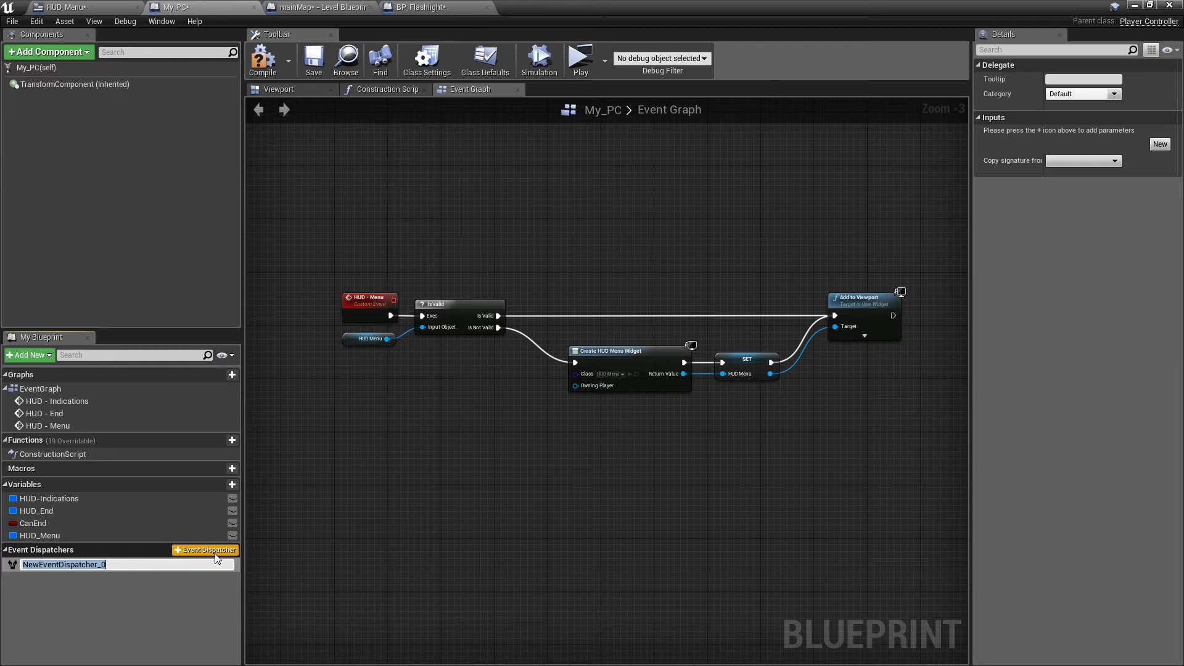
pyautogui.press('BackSpace')
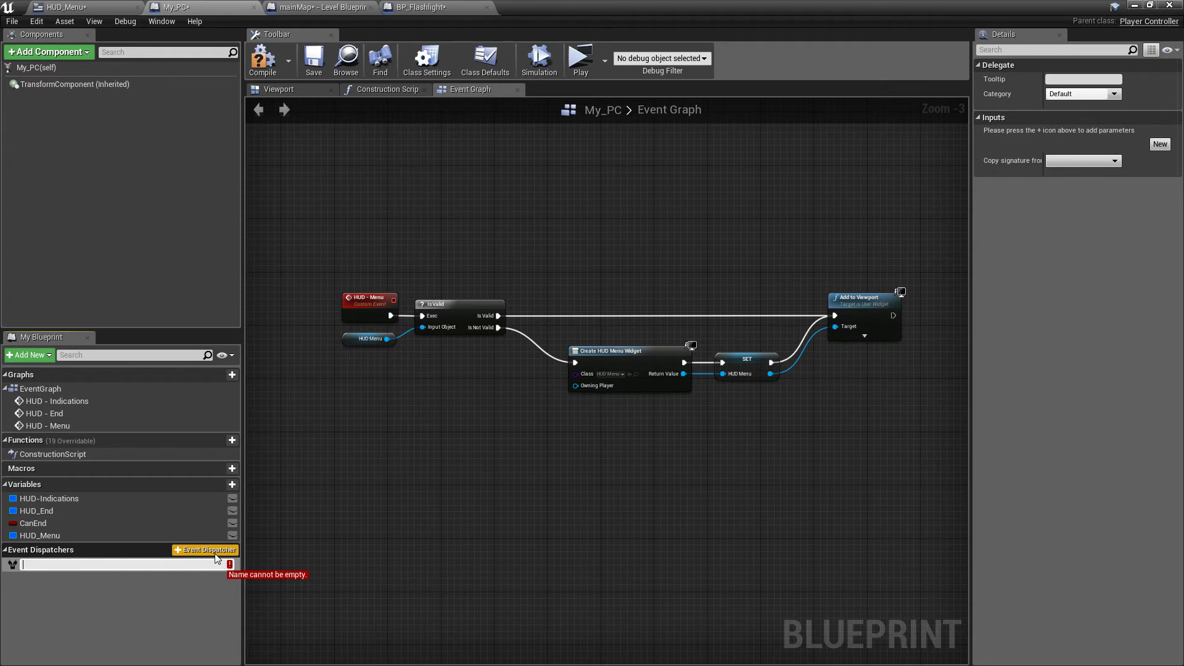
pyautogui.write('EventD -')
pyautogui.write(' StartGame')
pyautogui.press('Return')
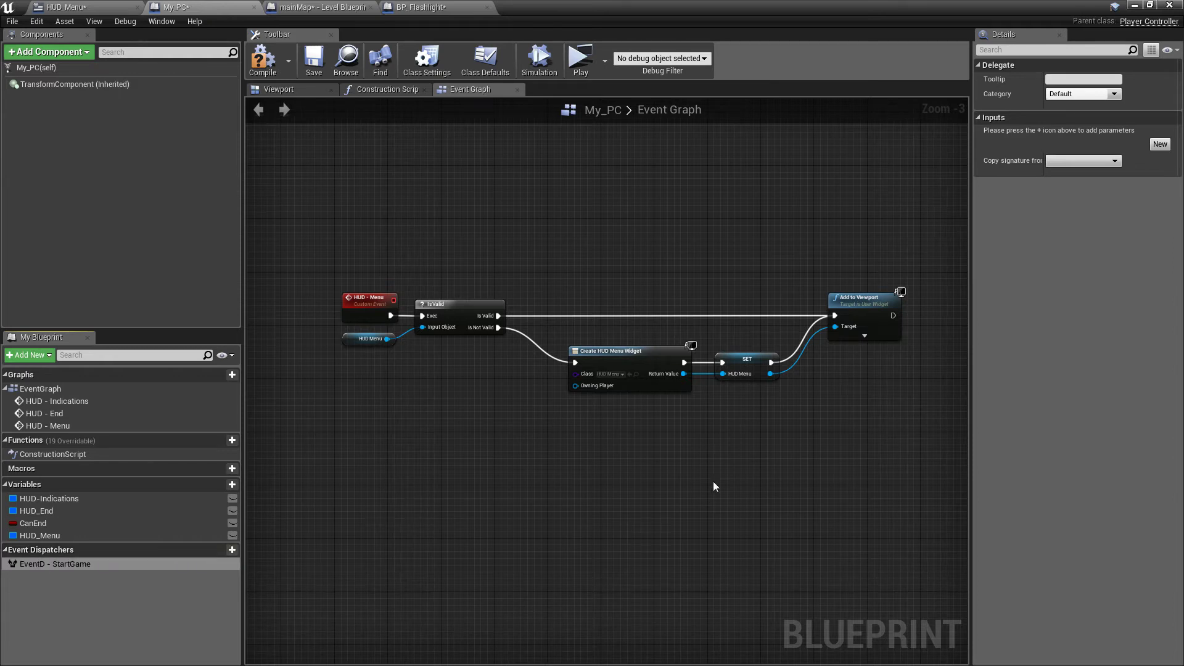
# Compile My_PC and return to the BeginPlay nodes in mainMap's level blueprint
pyautogui.scroll(1, 864, 393)
pyautogui.click(263, 59)
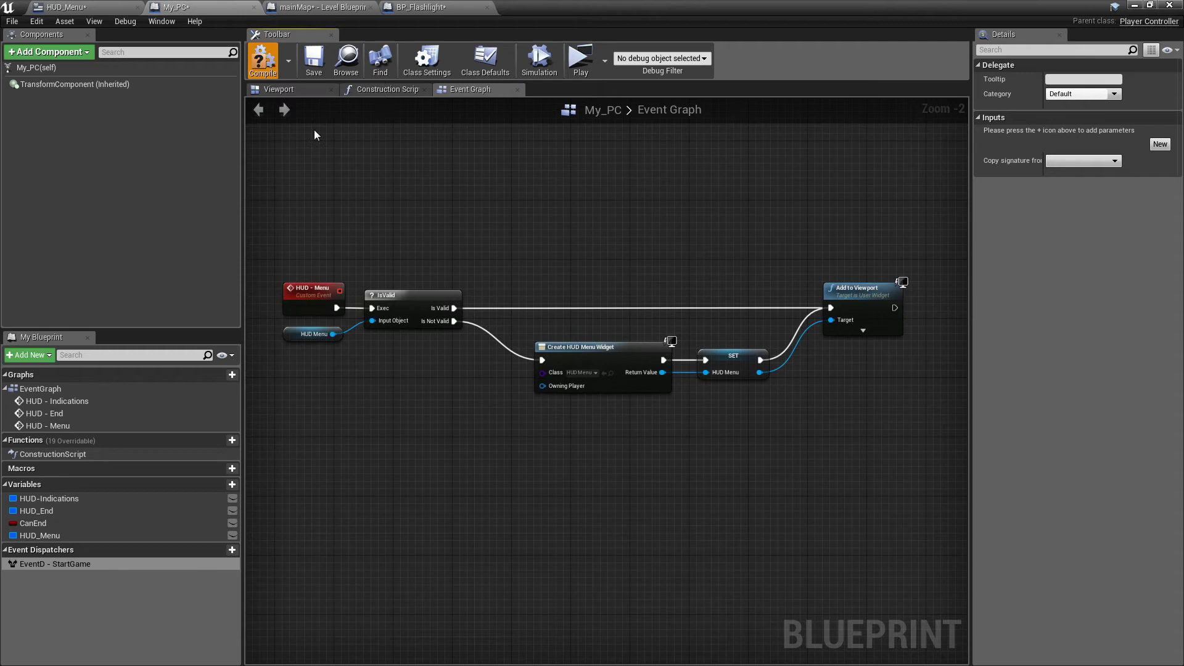
pyautogui.click(322, 7)
pyautogui.moveTo(431, 131)
pyautogui.mouseDown(button='right')
pyautogui.moveTo(298, 233)
pyautogui.moveTo(654, 233)
pyautogui.mouseUp(button='right')
pyautogui.scroll(1, 458, 299)
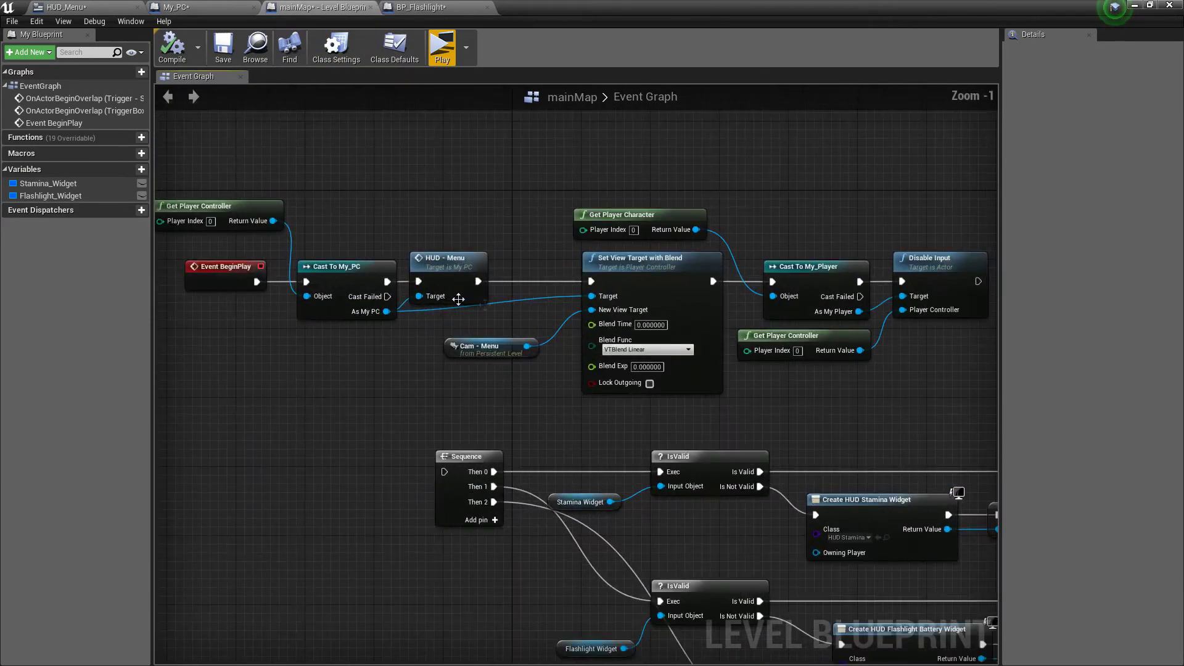
# Add an Assign EventD - StartGame bind node from As My PC, wired after Disable Input
pyautogui.click(386, 307)
pyautogui.moveTo(406, 317); pyautogui.dragTo(188, 303, button='right')
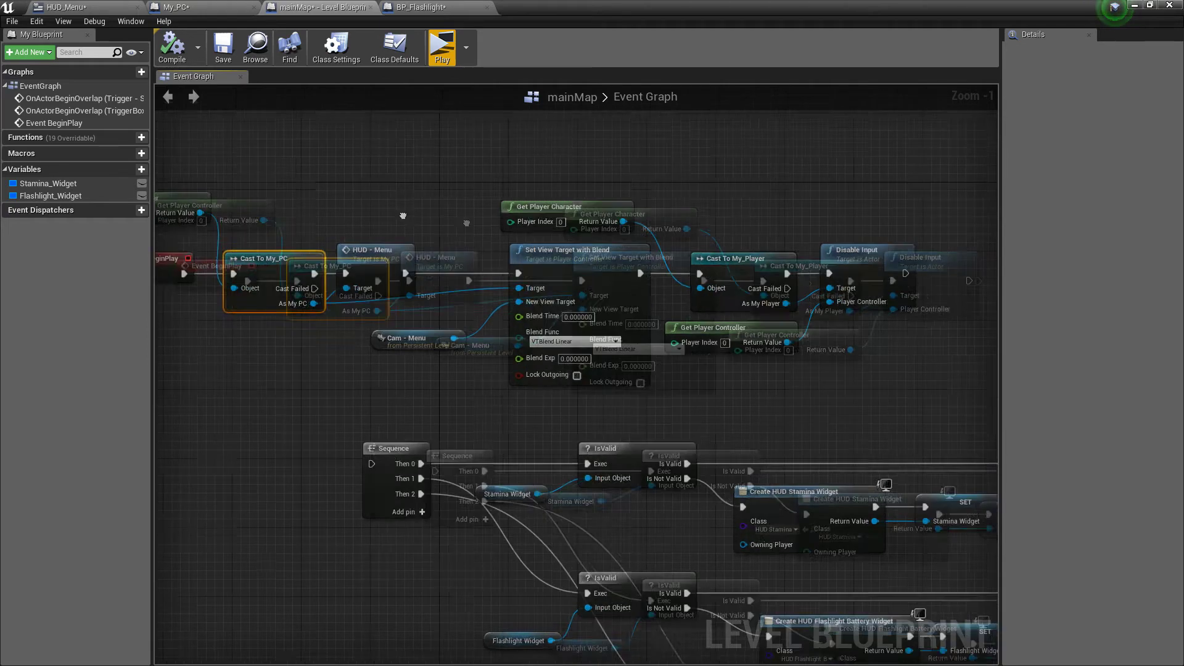
pyautogui.moveTo(169, 298); pyautogui.dragTo(804, 296)
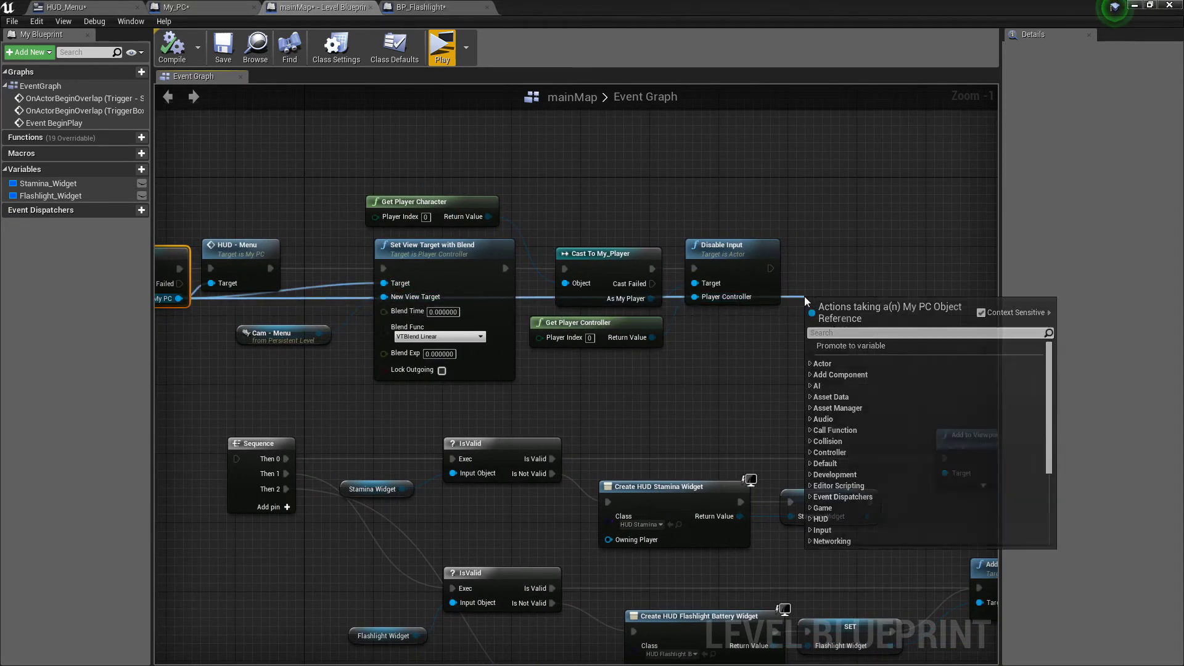
pyautogui.write('assi')
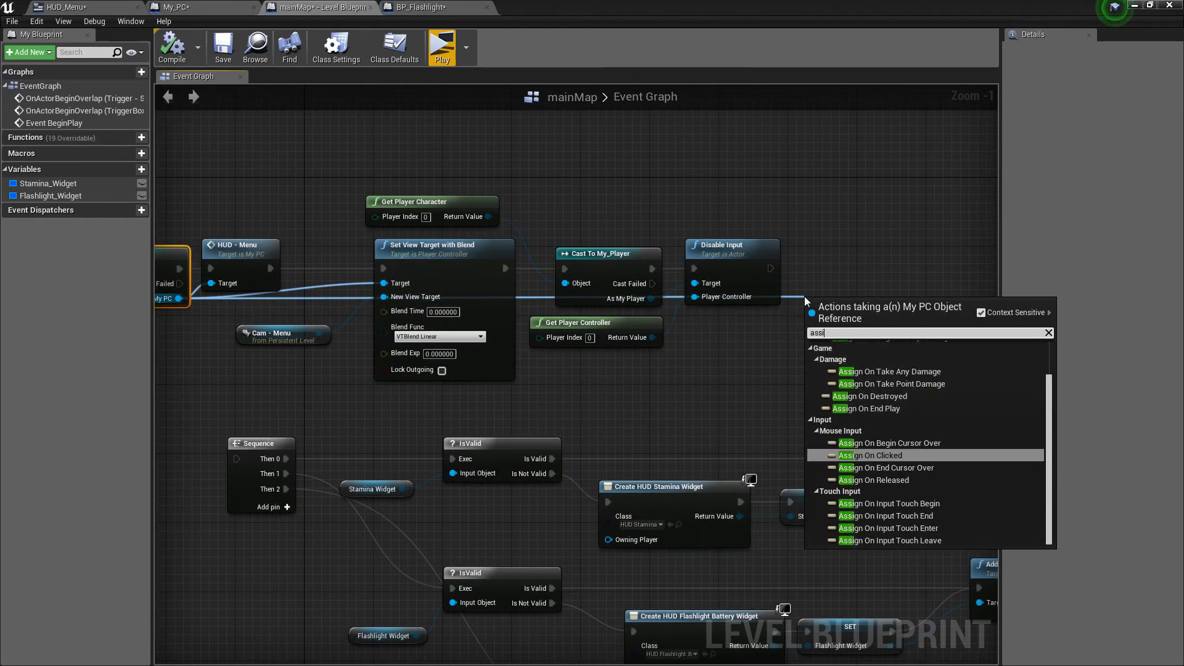
pyautogui.write('gn sta')
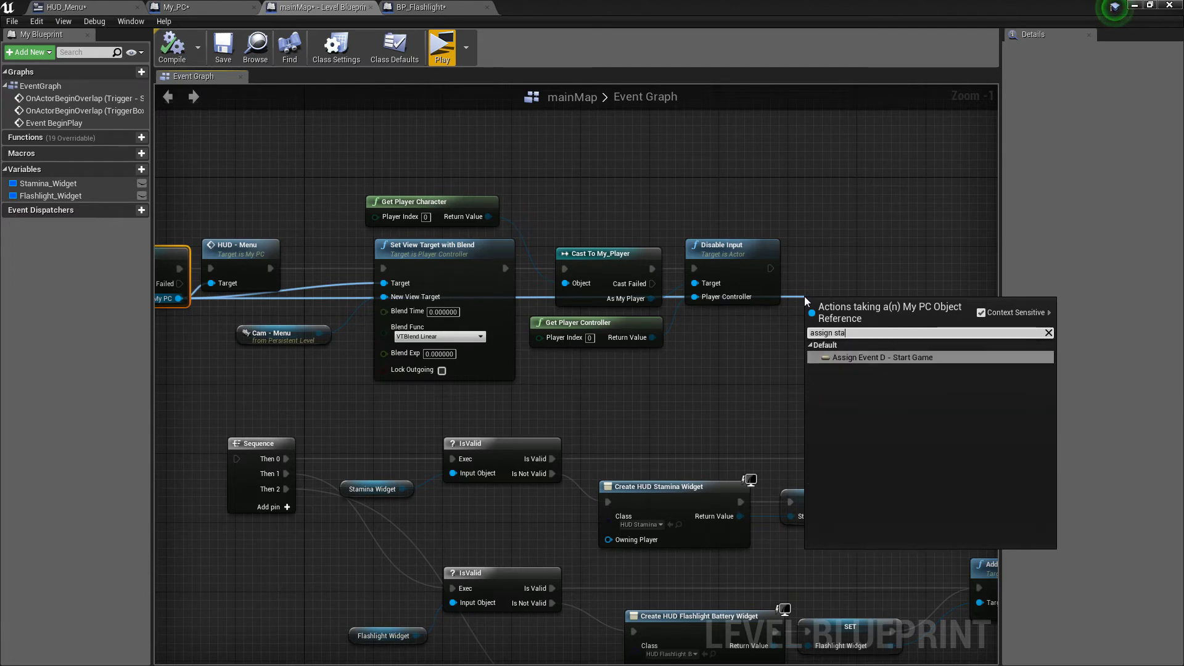
pyautogui.press('Return')
pyautogui.moveTo(818, 303)
pyautogui.mouseDown()
pyautogui.moveTo(827, 259)
pyautogui.moveTo(776, 279)
pyautogui.moveTo(770, 269)
pyautogui.mouseUp()
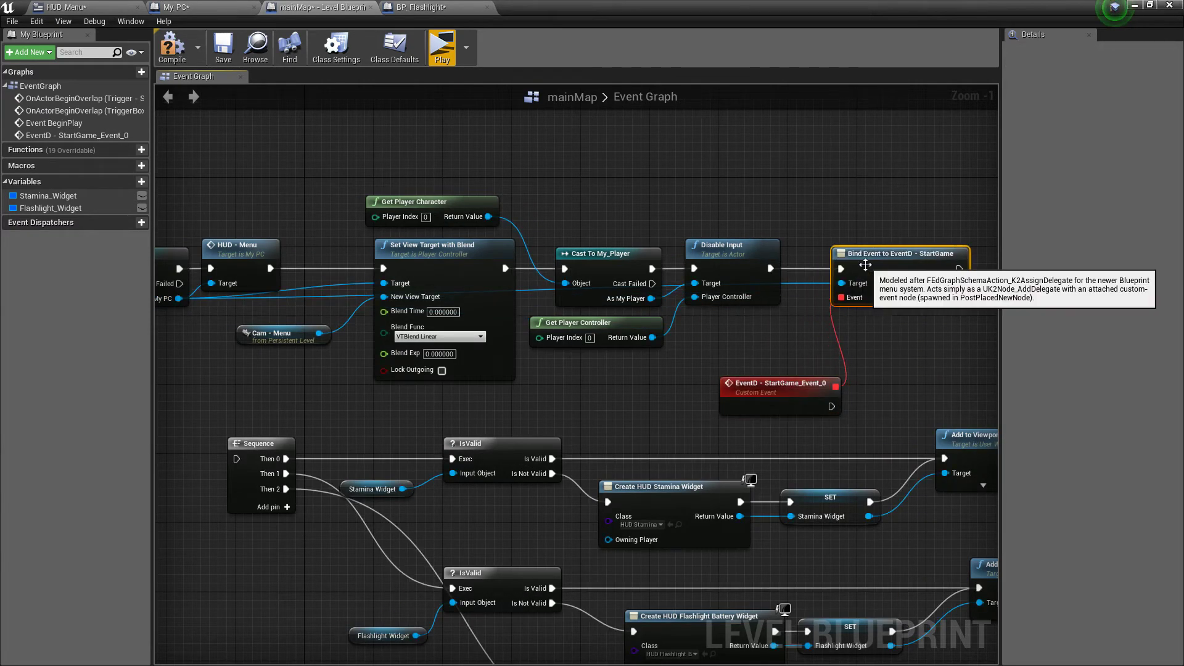
pyautogui.moveTo(820, 281); pyautogui.dragTo(749, 241, button='right')
# Move the HUD Sequence group onto the StartGame custom event and add a fourth Sequence output
pyautogui.click(677, 374)
pyautogui.scroll(-1, 677, 374)
pyautogui.scroll(-1, 677, 373)
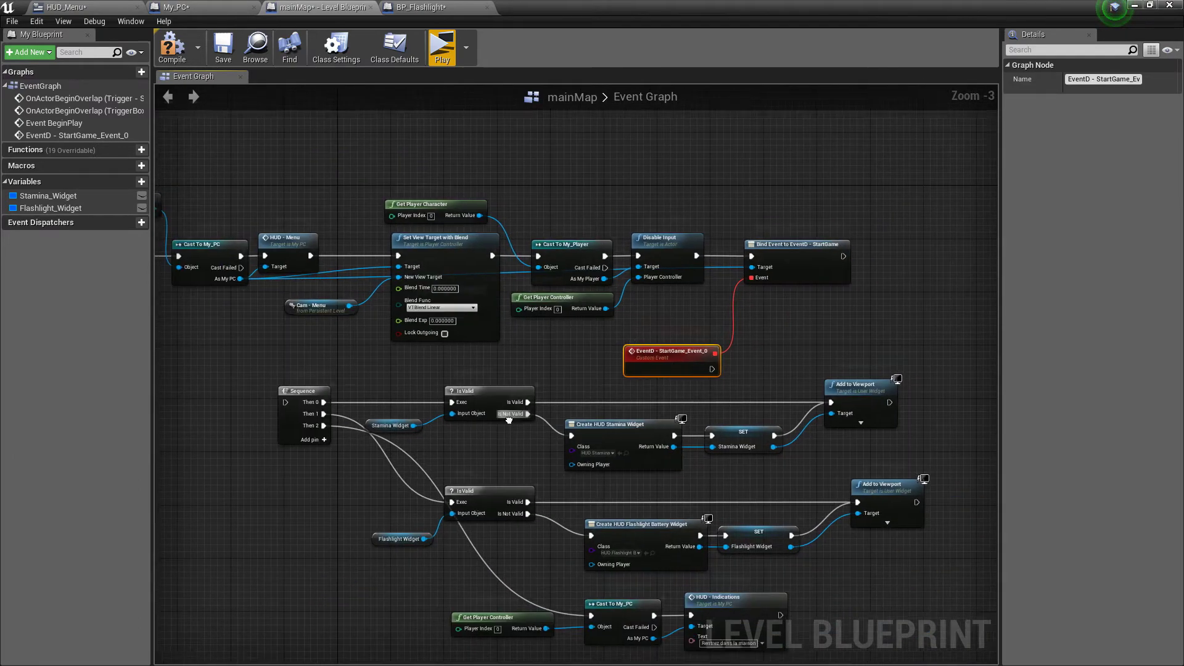
pyautogui.moveTo(281, 439); pyautogui.dragTo(281, 335, button='right')
pyautogui.moveTo(213, 303); pyautogui.dragTo(845, 509)
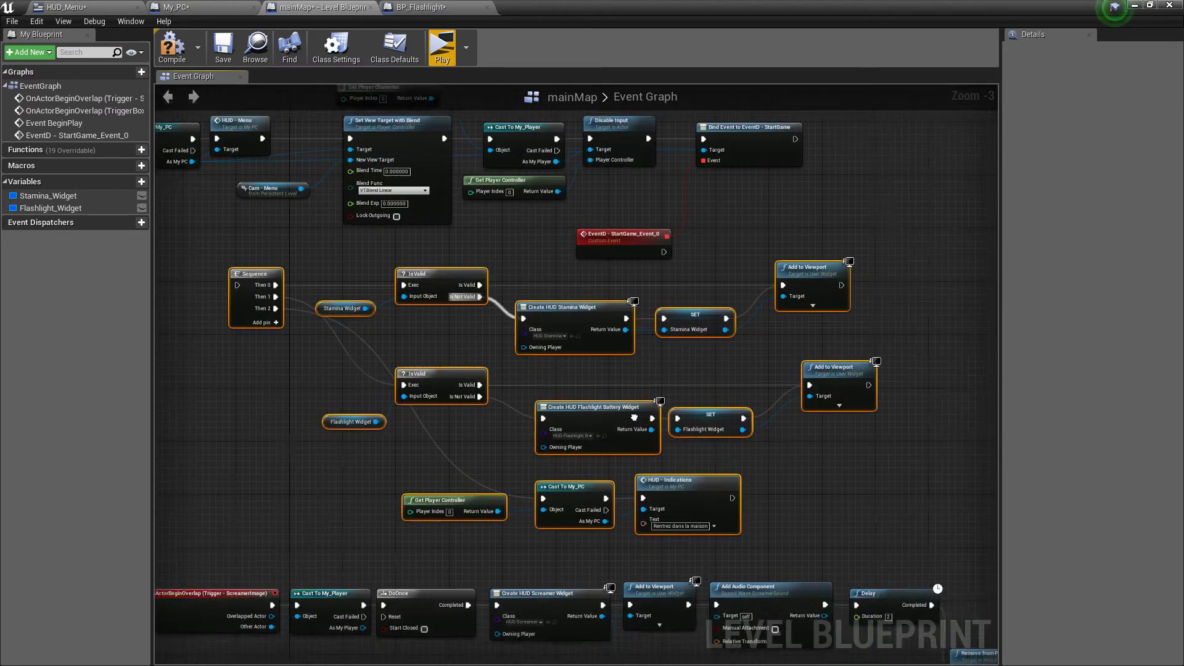
pyautogui.moveTo(293, 284); pyautogui.dragTo(734, 243)
pyautogui.scroll(1, 734, 243)
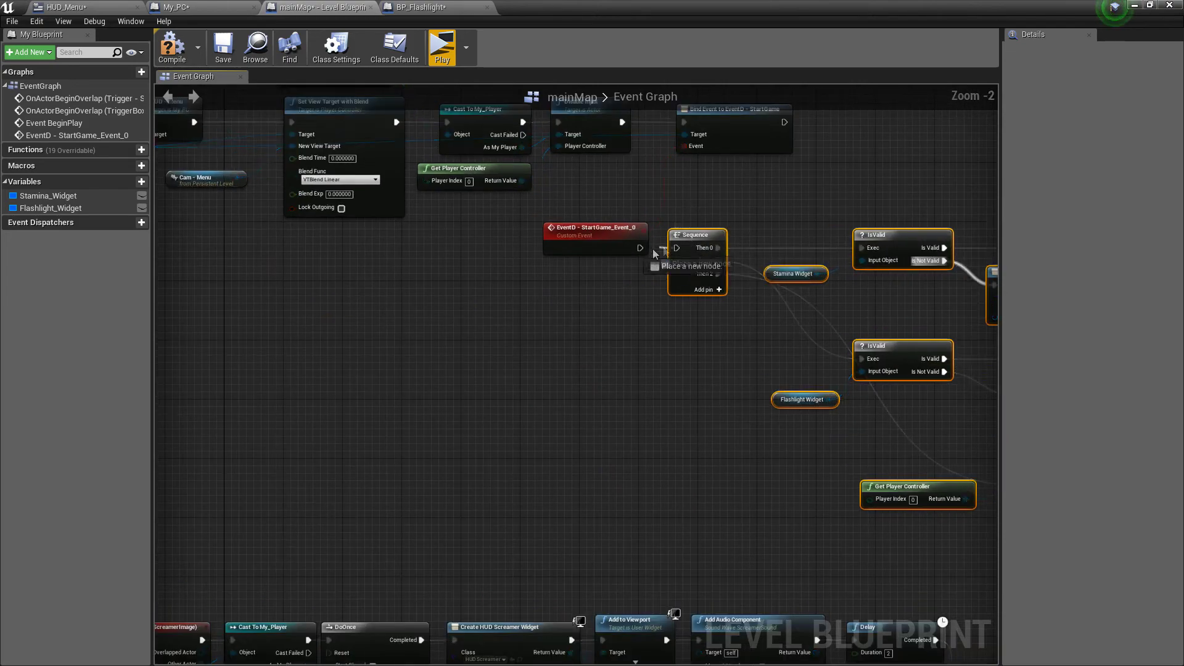
pyautogui.moveTo(734, 243); pyautogui.dragTo(395, 371, button='right')
pyautogui.click(395, 370)
pyautogui.click(385, 260)
# Move the player input nodes under the new event, shifting the lower node rows down
pyautogui.moveTo(198, 206); pyautogui.dragTo(493, 368, button='right')
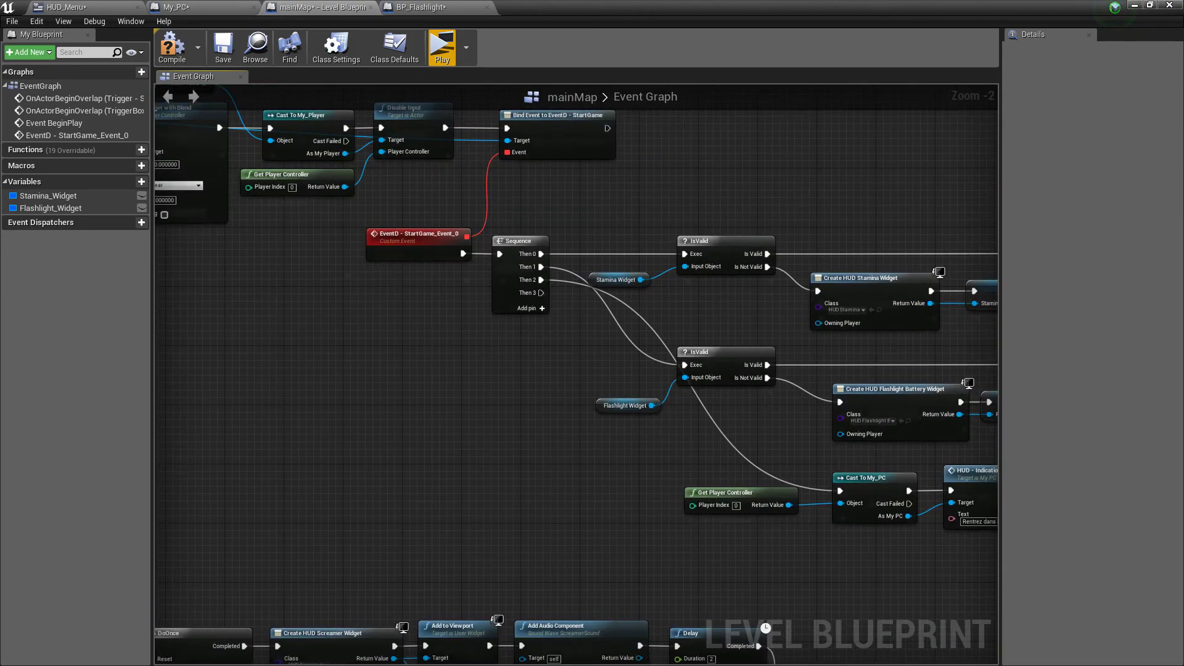
pyautogui.moveTo(423, 163); pyautogui.dragTo(210, 195)
pyautogui.moveTo(411, 241)
pyautogui.mouseDown()
pyautogui.moveTo(708, 306)
pyautogui.moveTo(493, 253)
pyautogui.mouseUp()
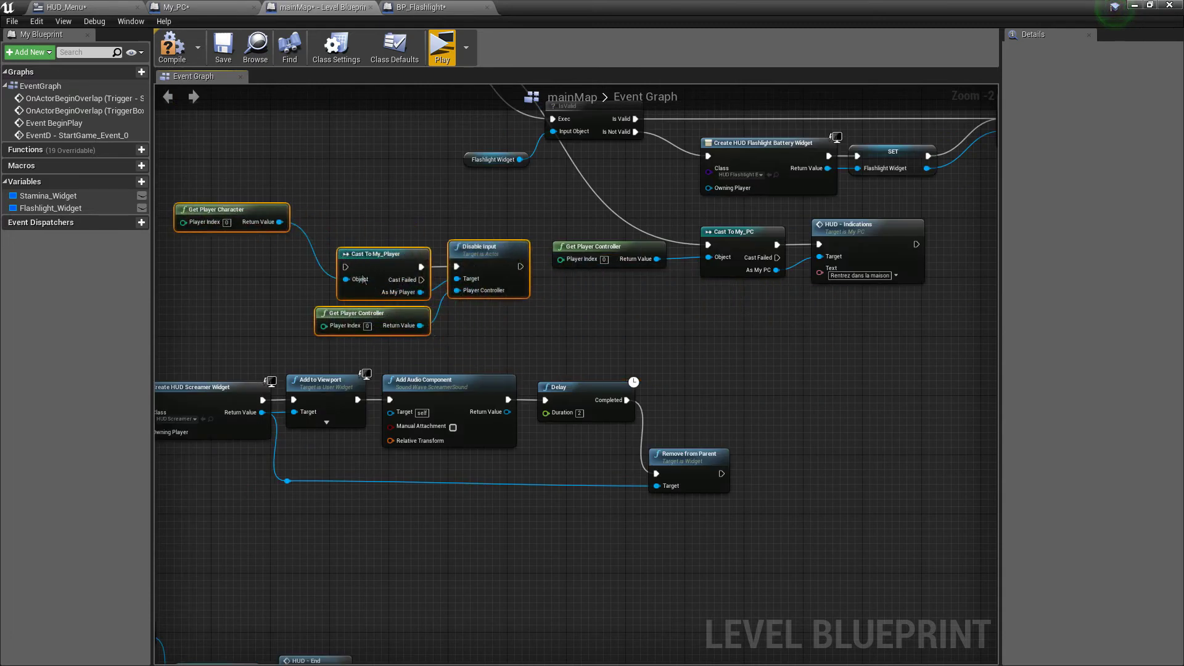
pyautogui.scroll(-4, 575, 279)
pyautogui.moveTo(409, 238); pyautogui.dragTo(820, 372)
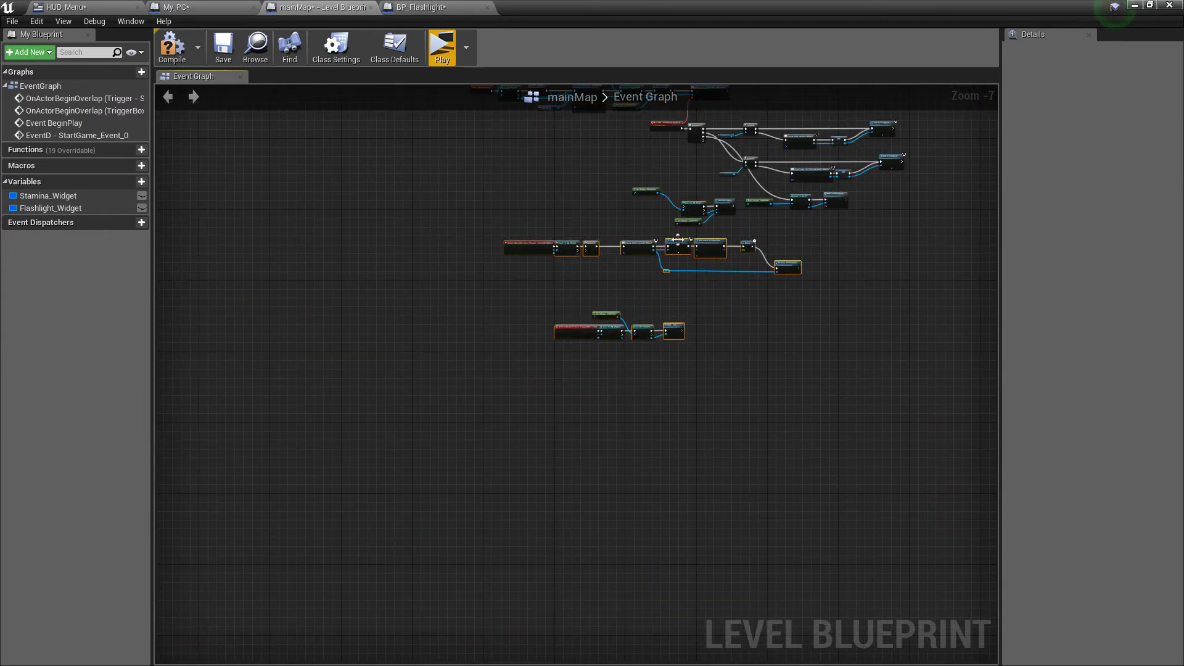
pyautogui.moveTo(716, 247); pyautogui.dragTo(716, 345)
pyautogui.scroll(3, 570, 425)
# Place the cast, input, controller and Get Player Character nodes below the Sequence
pyautogui.moveTo(478, 444); pyautogui.dragTo(666, 275)
pyautogui.keyDown('shift'); pyautogui.click(401, 262); pyautogui.keyUp('shift')
pyautogui.moveTo(539, 297); pyautogui.dragTo(572, 389)
pyautogui.moveTo(572, 388); pyautogui.dragTo(557, 446, button='right')
pyautogui.moveTo(406, 170); pyautogui.dragTo(535, 469)
pyautogui.press('Escape')
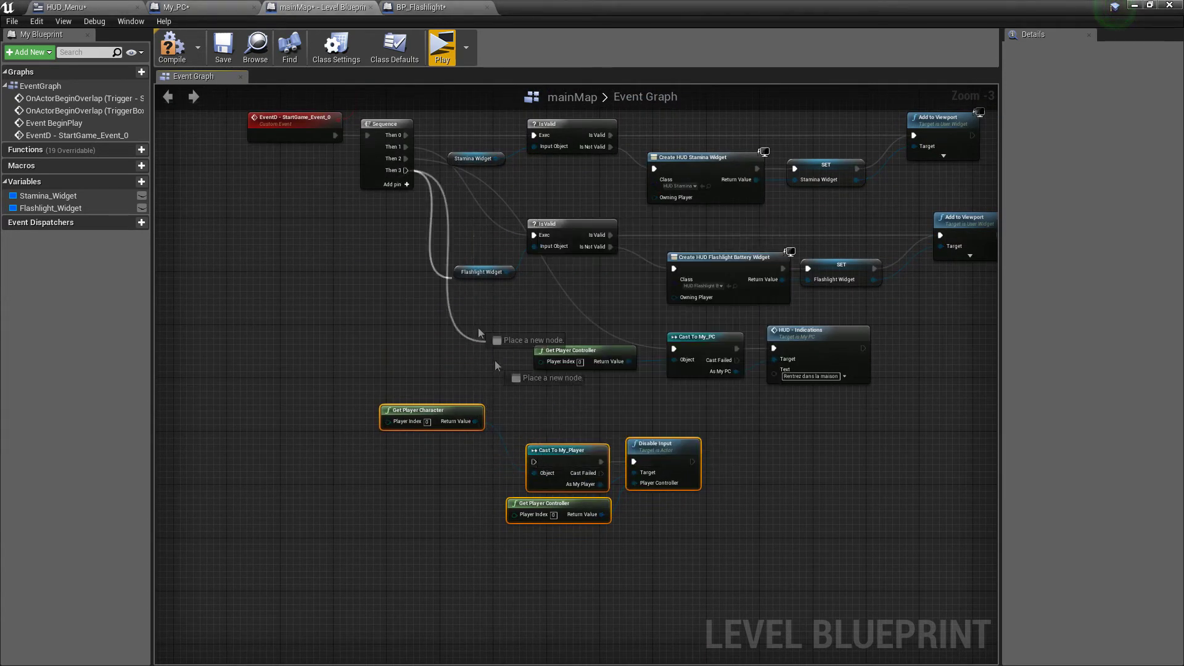
# Wire Then 3 to Cast To My_Player and replace Disable Input with Enable Input
pyautogui.moveTo(405, 170); pyautogui.dragTo(534, 461)
pyautogui.click(663, 445)
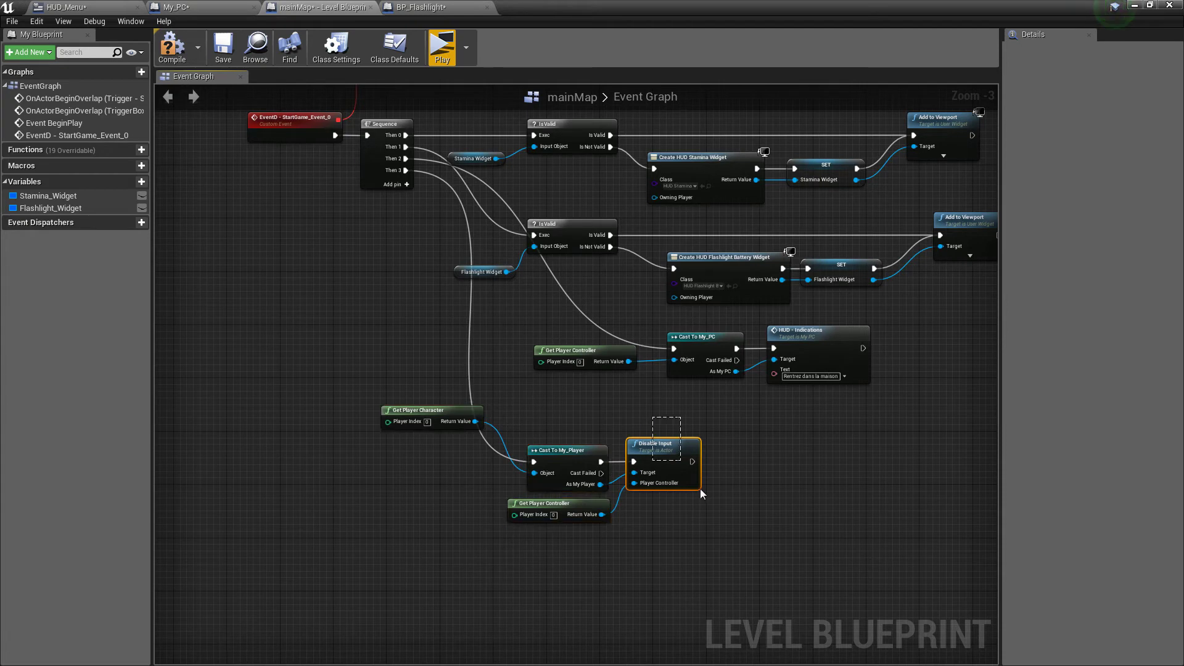
pyautogui.press('Delete')
pyautogui.scroll(1, 610, 519)
pyautogui.moveTo(598, 480); pyautogui.dragTo(628, 458)
pyautogui.write('en')
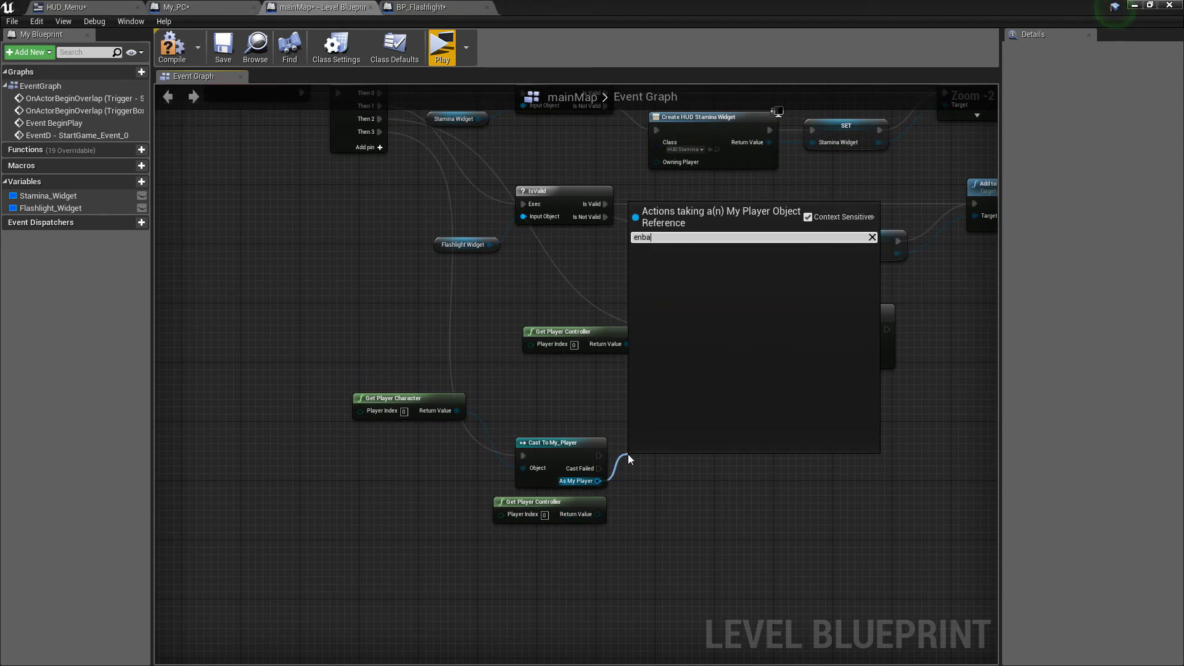
pyautogui.press('Return')
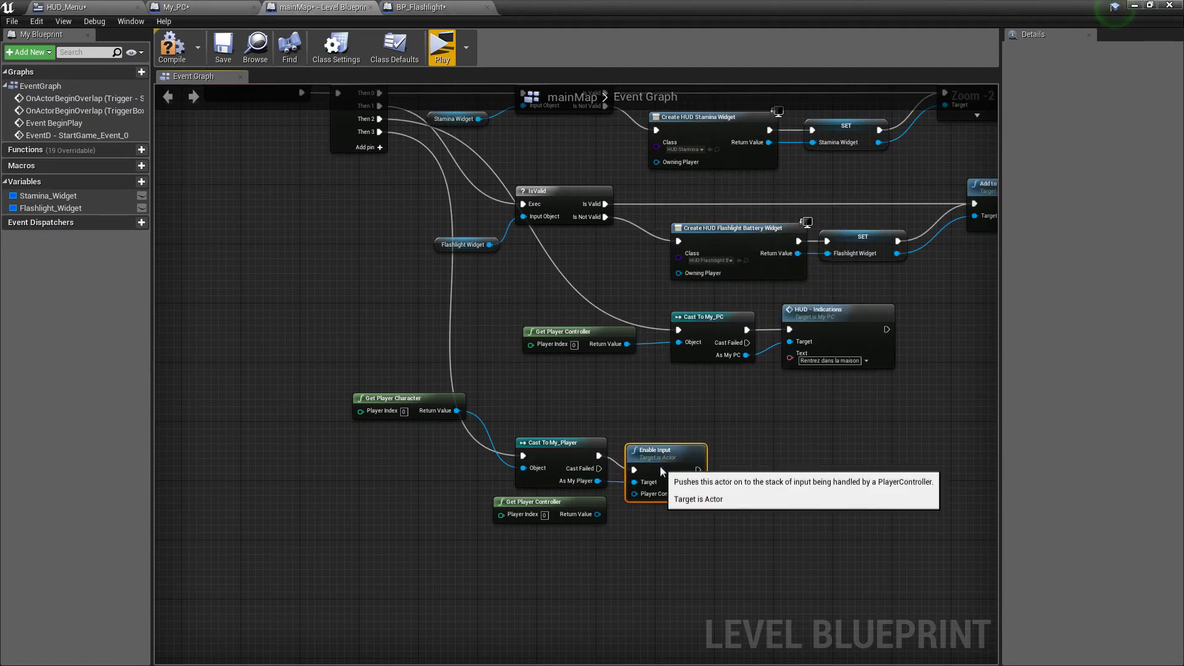
pyautogui.moveTo(659, 482); pyautogui.dragTo(594, 513)
# Paste Cast To My_PC and Set View Target with Blend after Enable Input, targeting the player character
pyautogui.scroll(-1, 594, 513)
pyautogui.moveTo(599, 437)
pyautogui.mouseDown(button='right')
pyautogui.moveTo(541, 334)
pyautogui.moveTo(689, 424)
pyautogui.mouseUp(button='right')
pyautogui.scroll(1, 689, 423)
pyautogui.click(629, 309)
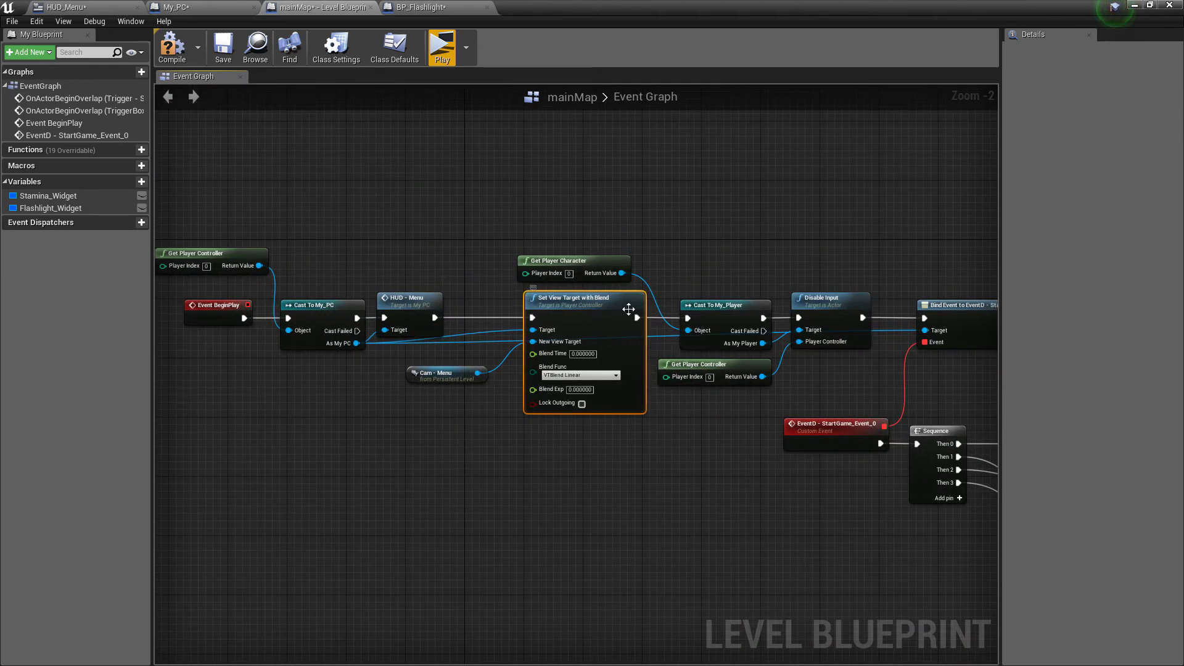
pyautogui.moveTo(307, 231); pyautogui.dragTo(245, 281)
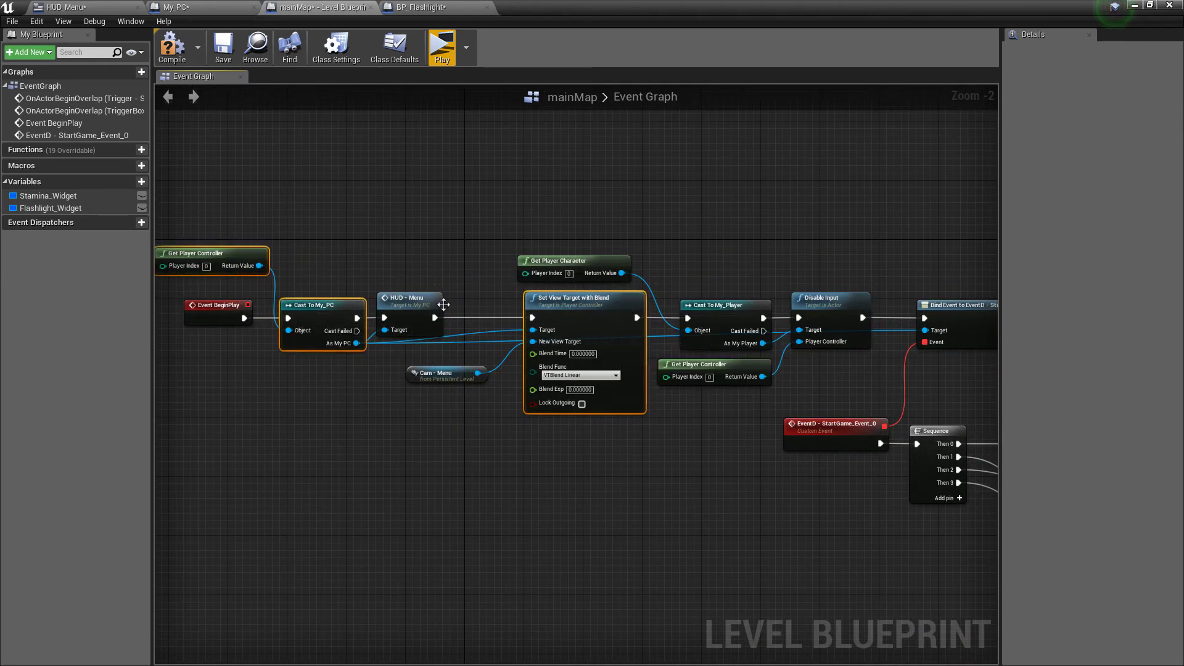
pyautogui.moveTo(287, 293); pyautogui.dragTo(365, 243, button='right')
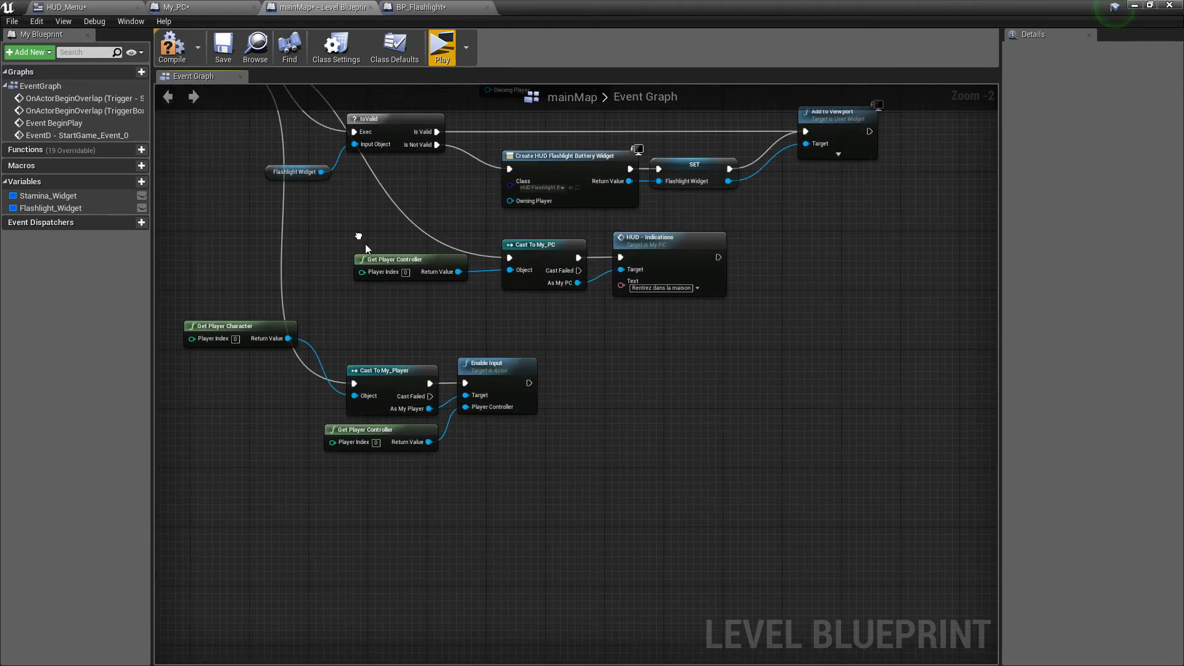
pyautogui.hotkey('ctrl', 'v')
pyautogui.moveTo(571, 424)
pyautogui.mouseDown()
pyautogui.moveTo(607, 373)
pyautogui.moveTo(530, 383)
pyautogui.mouseUp()
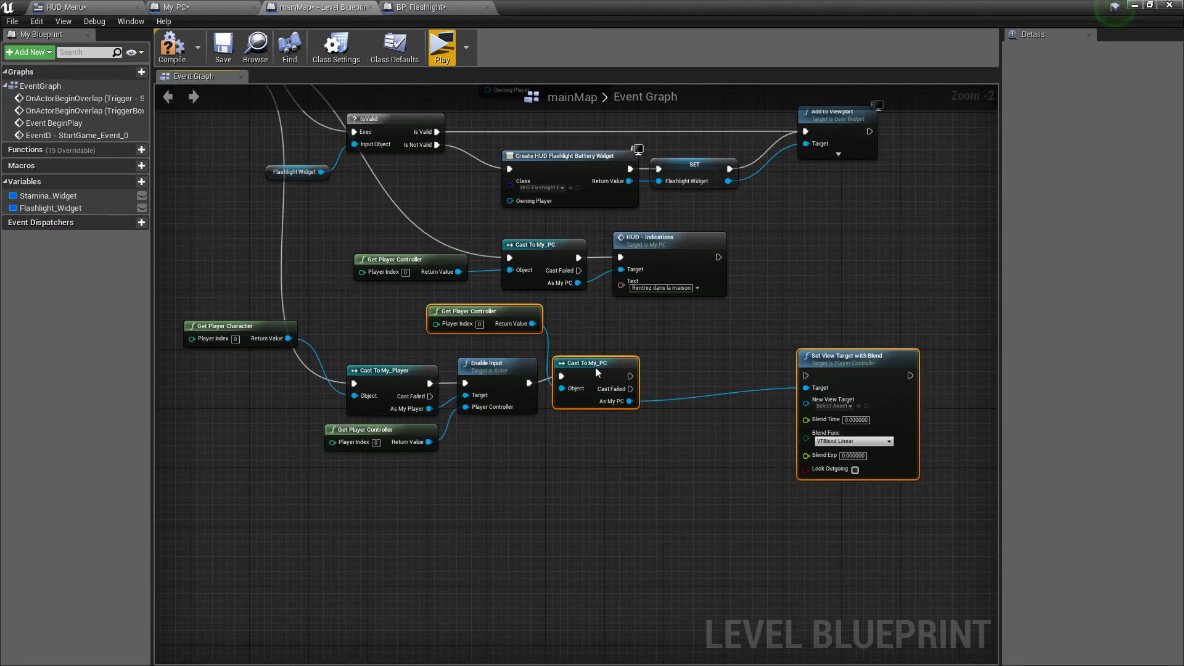
pyautogui.moveTo(839, 364); pyautogui.dragTo(750, 364)
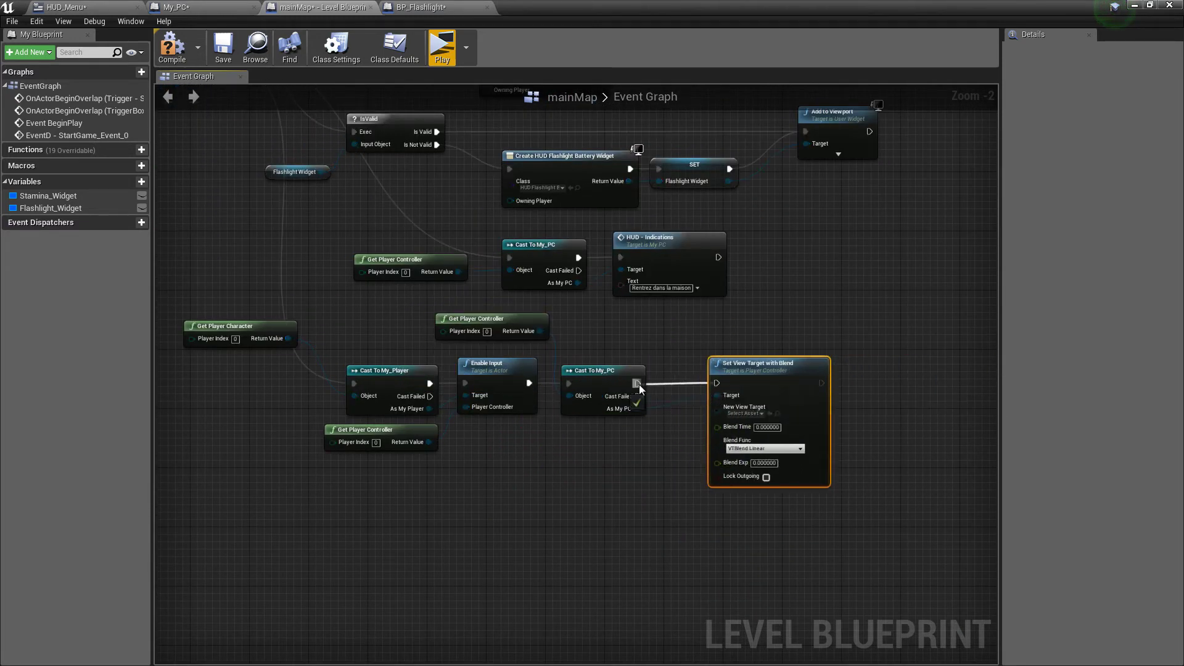
pyautogui.moveTo(638, 383); pyautogui.dragTo(724, 383)
pyautogui.moveTo(390, 272)
pyautogui.mouseDown(button='right')
pyautogui.moveTo(304, 235)
pyautogui.moveTo(671, 409)
pyautogui.moveTo(626, 330)
pyautogui.moveTo(497, 247)
pyautogui.moveTo(460, 278)
pyautogui.mouseUp(button='right')
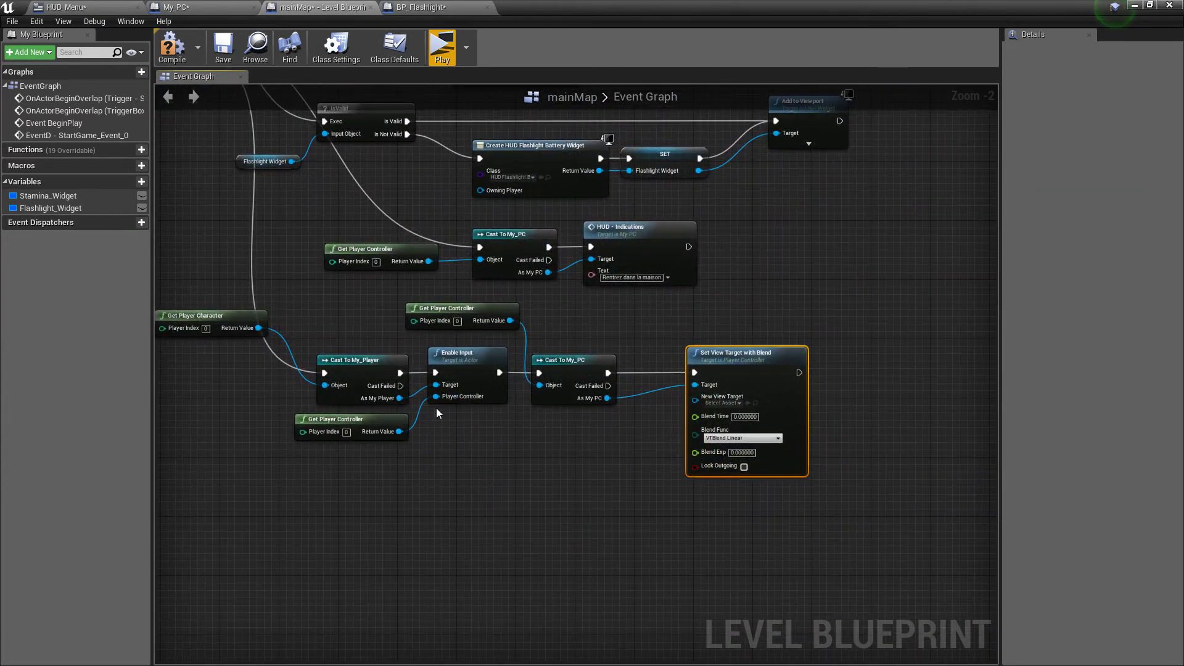
pyautogui.moveTo(391, 402); pyautogui.dragTo(705, 400)
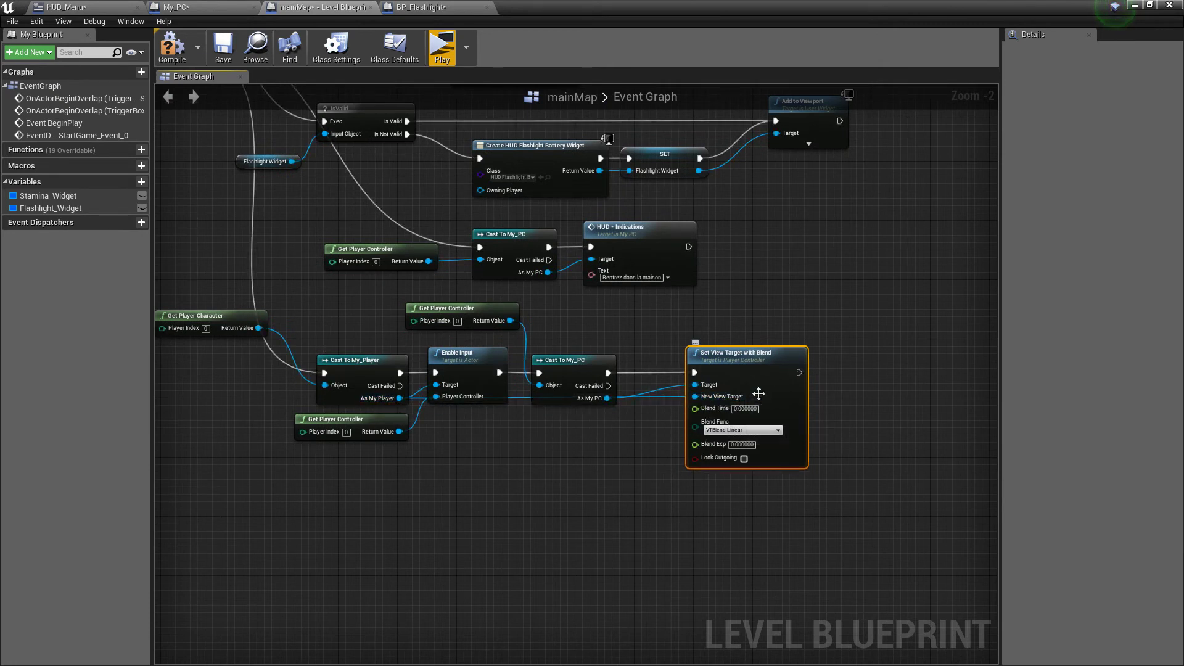
# Switch to the HUD_Menu widget graph showing the Jouer click nodes
pyautogui.scroll(-3, 661, 356)
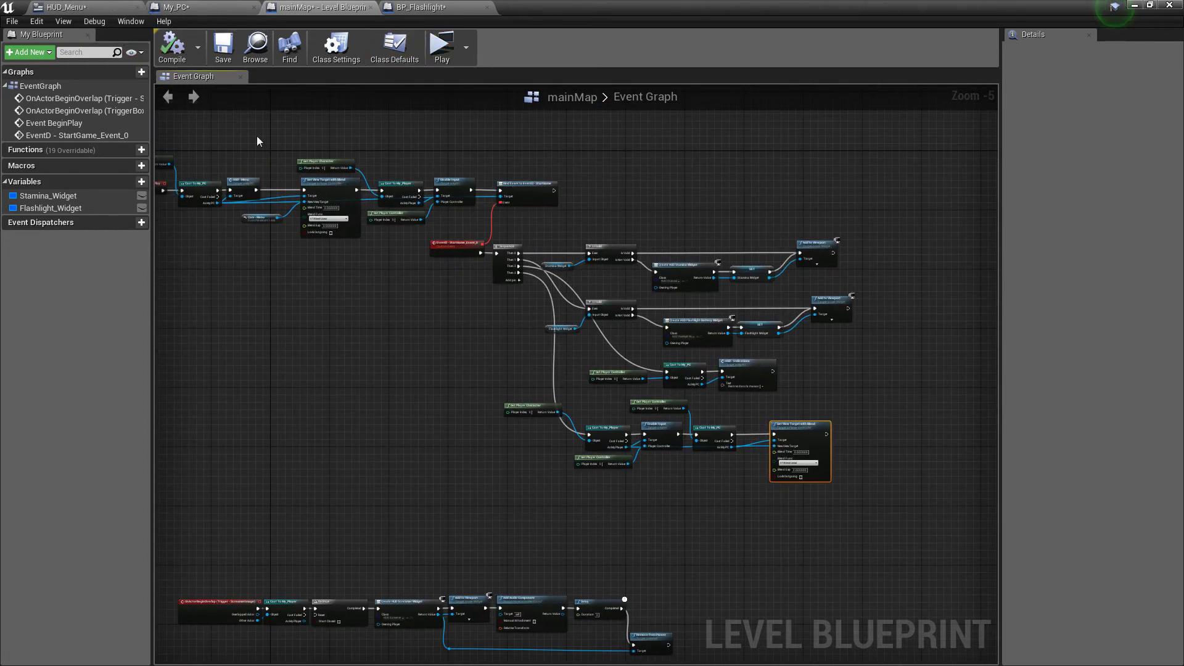
pyautogui.click(86, 6)
pyautogui.moveTo(630, 241); pyautogui.dragTo(451, 221, button='right')
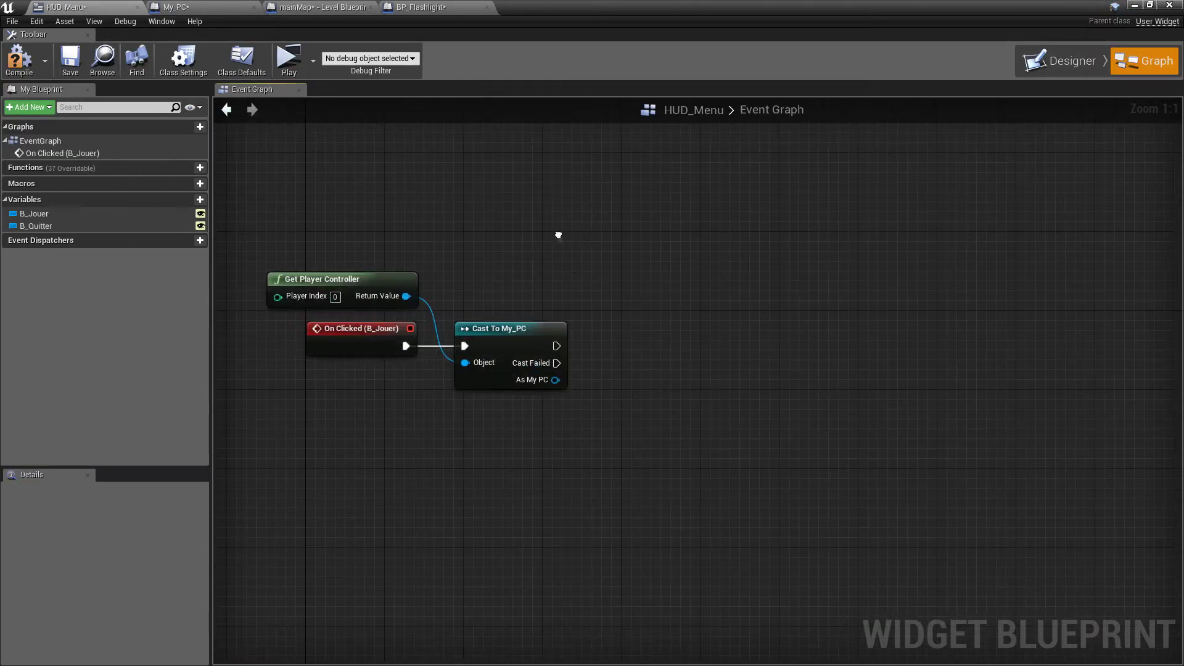
# Call EventD - StartGame after Cast To My_PC in Jouer's click chain
pyautogui.click(513, 366)
pyautogui.moveTo(555, 380); pyautogui.dragTo(594, 349)
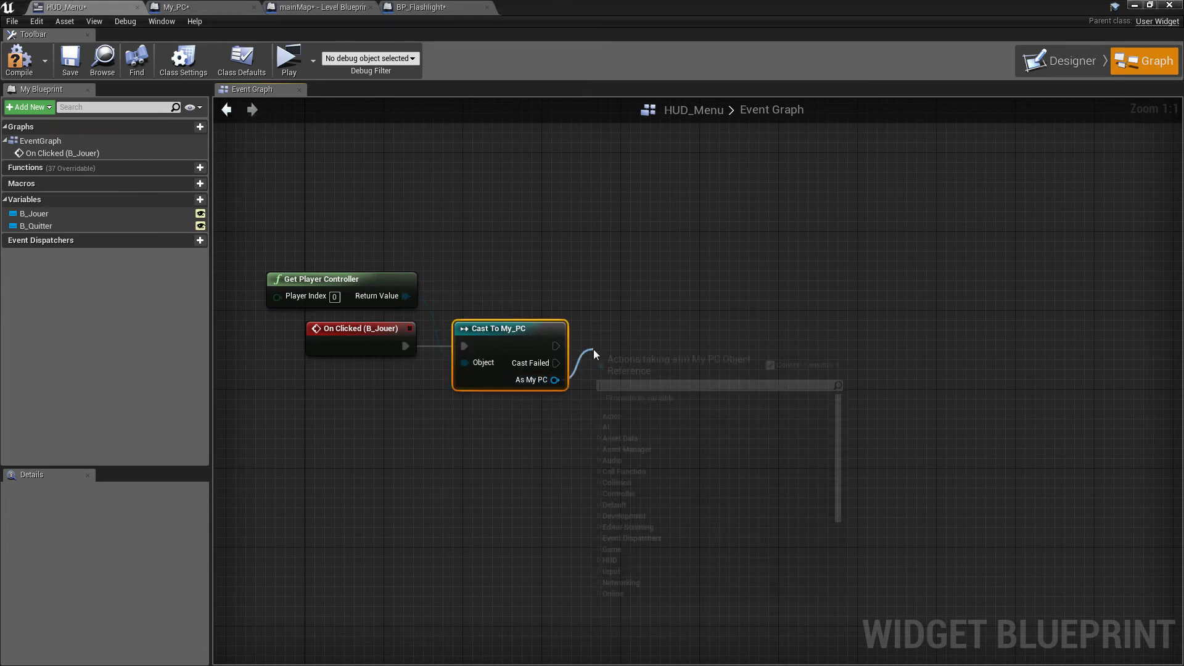
pyautogui.write('call st')
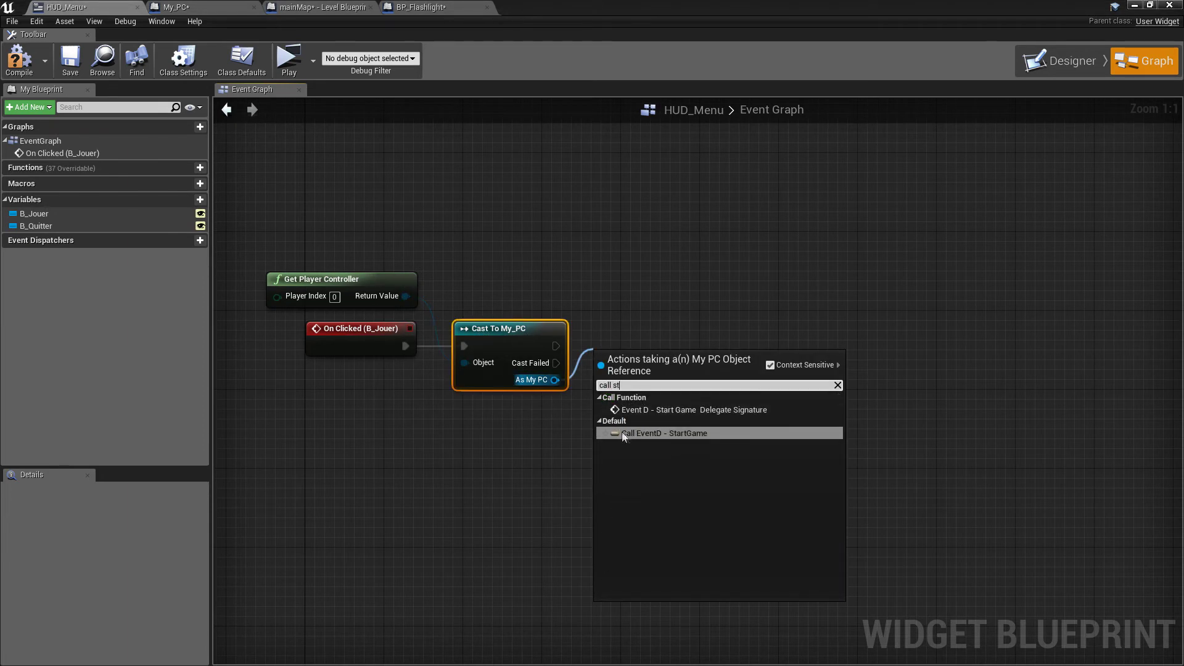
pyautogui.click(691, 435)
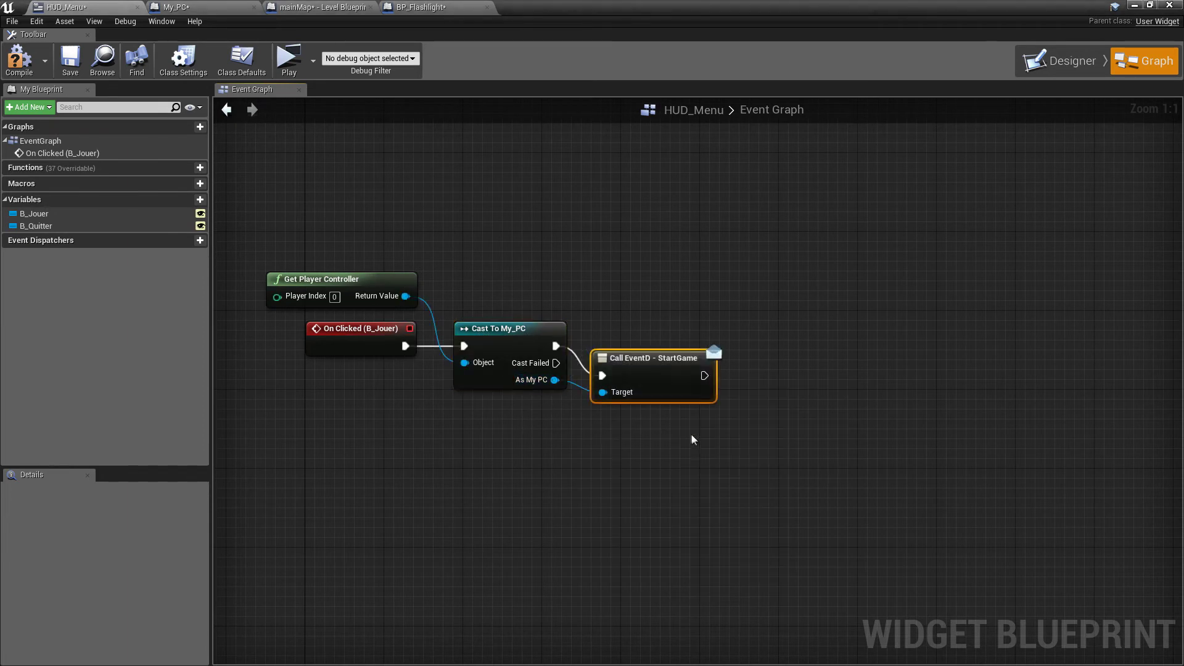
pyautogui.moveTo(377, 313); pyautogui.dragTo(499, 250, button='right')
pyautogui.scroll(-1, 499, 250)
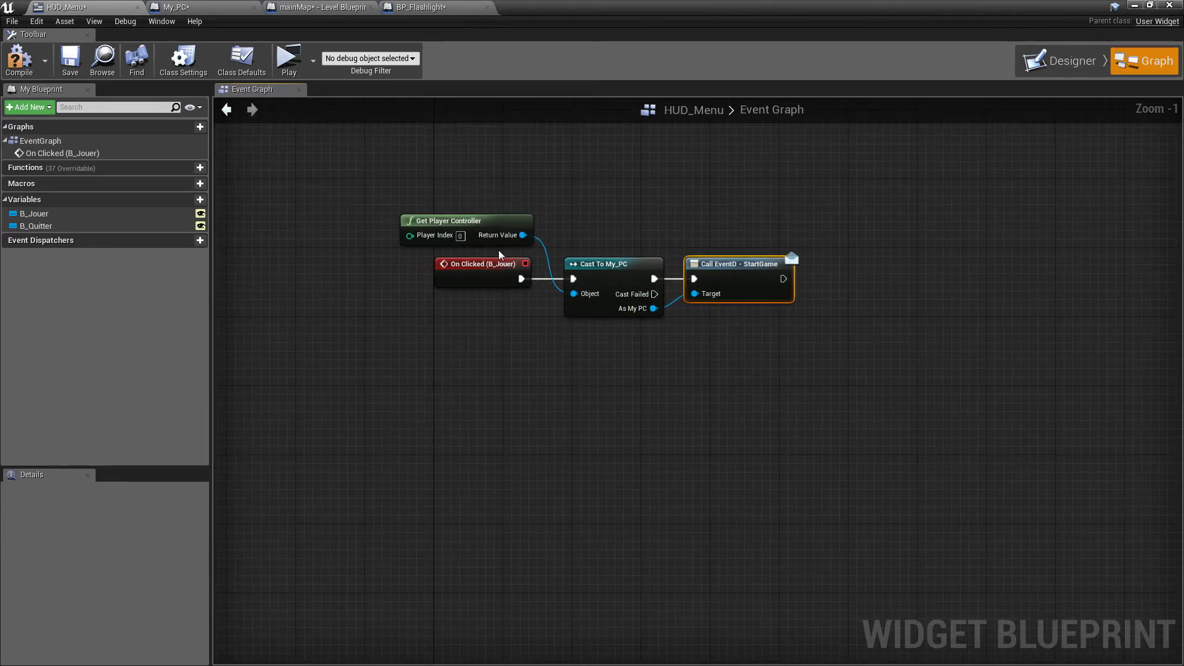
# Add an On Clicked event for B_Quitter and wire it to Quit Game
pyautogui.click(53, 227)
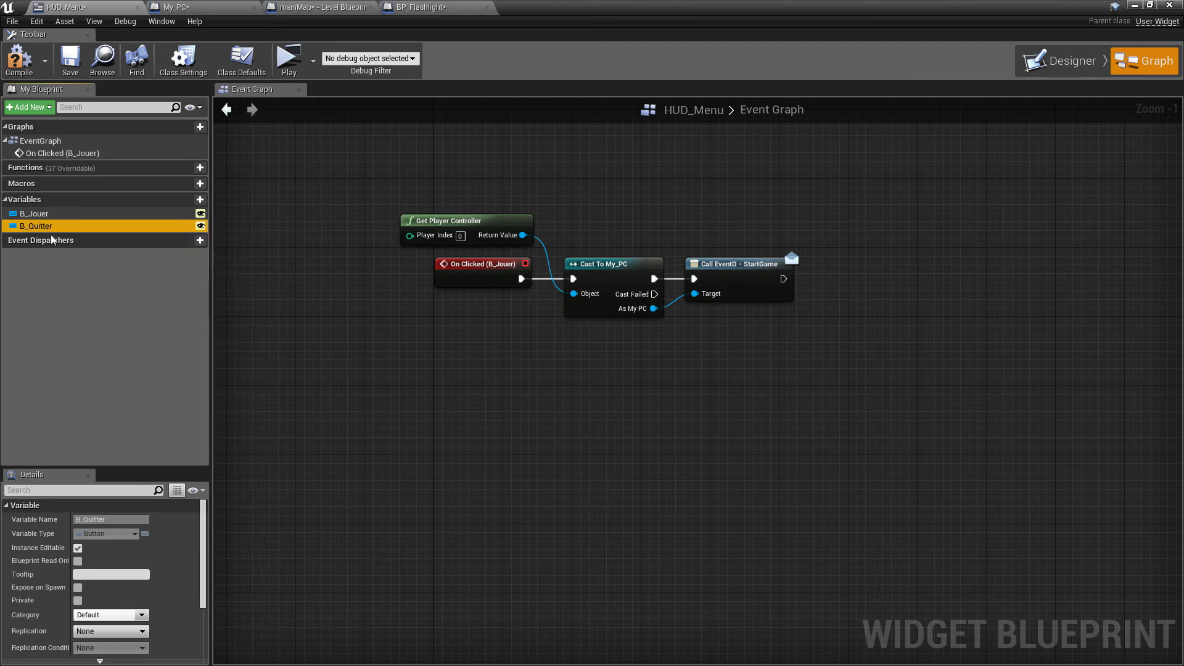
pyautogui.scroll(-3, 147, 624)
pyautogui.click(94, 588)
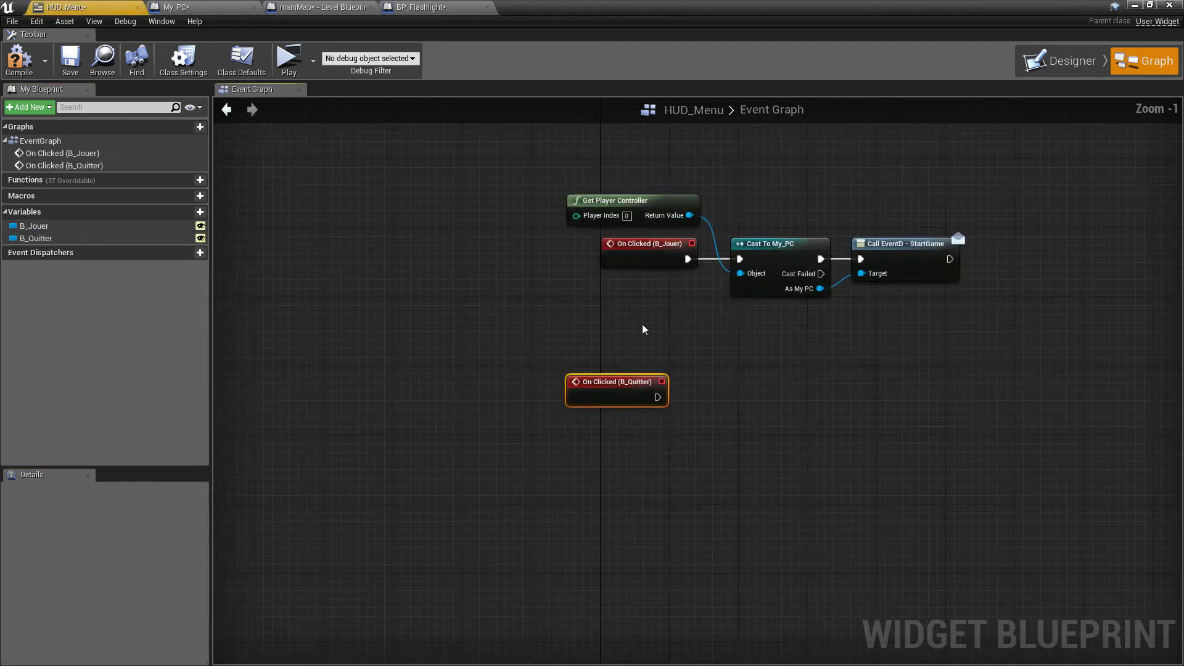
pyautogui.moveTo(777, 391); pyautogui.dragTo(748, 288)
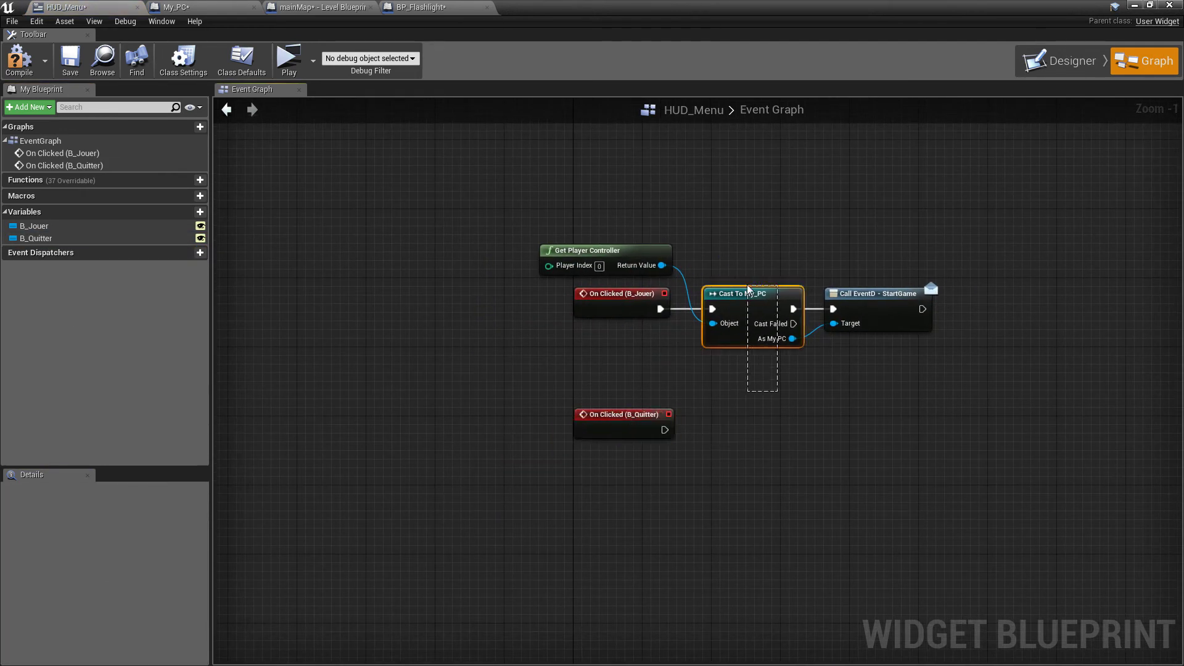
pyautogui.moveTo(690, 422); pyautogui.dragTo(722, 427)
pyautogui.write('quit')
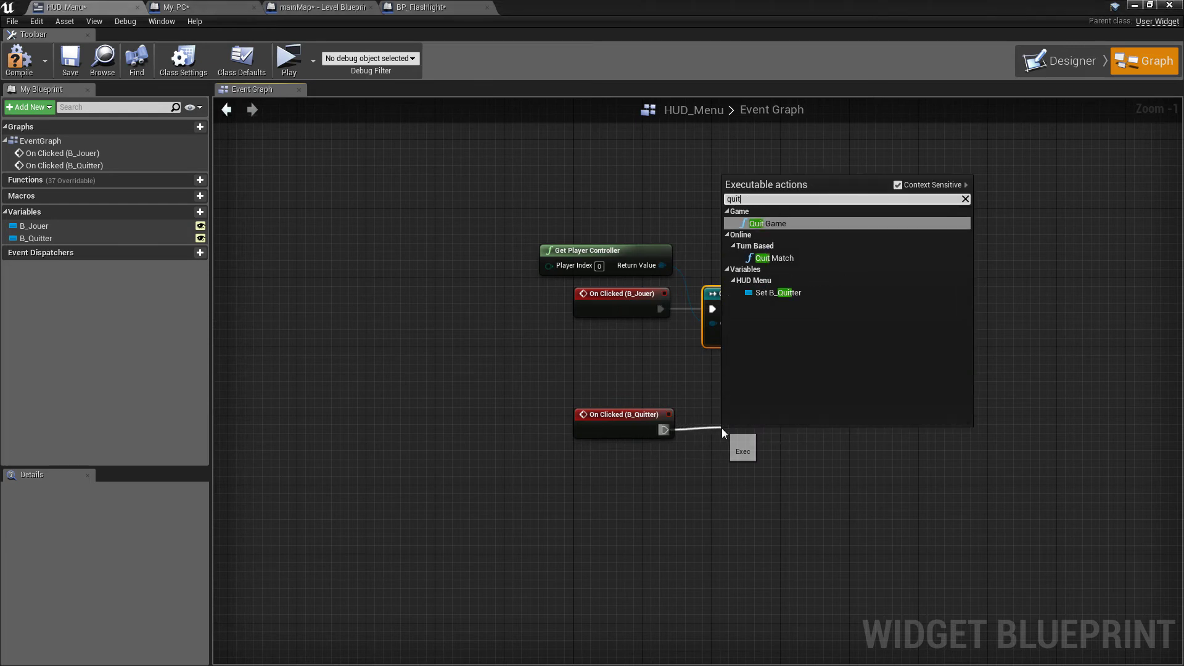
pyautogui.press('Return')
pyautogui.moveTo(721, 428); pyautogui.dragTo(704, 411)
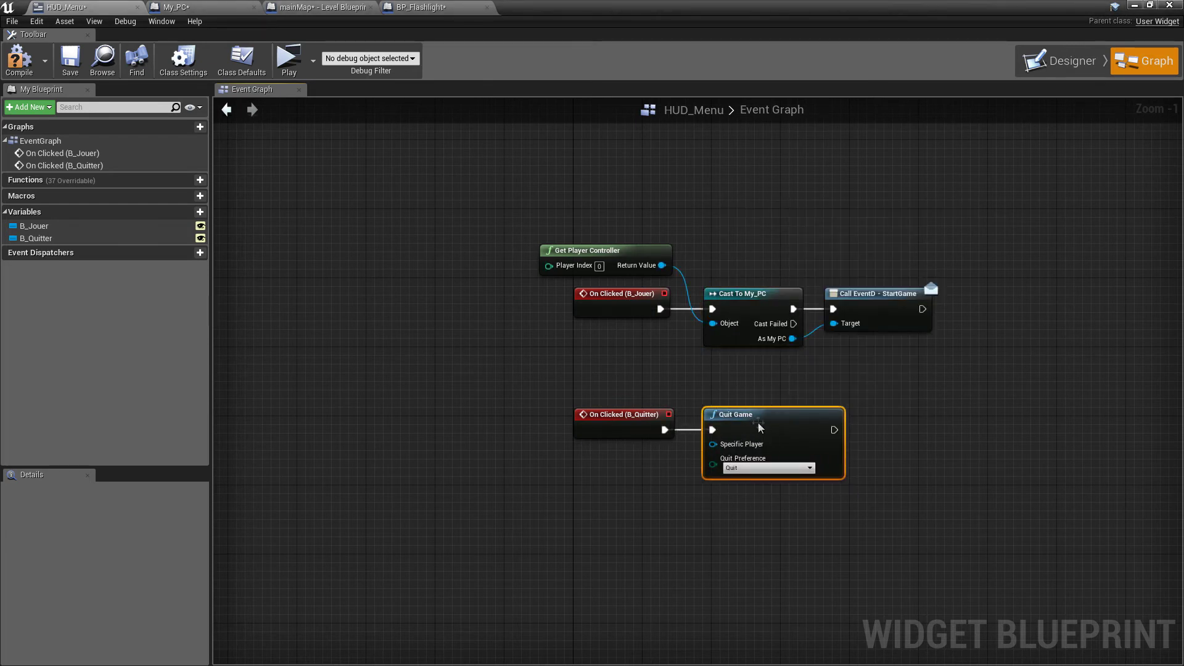
# Compile HUD_Menu, play-test the menu, then go back to the mainMap level blueprint
pyautogui.click(29, 68)
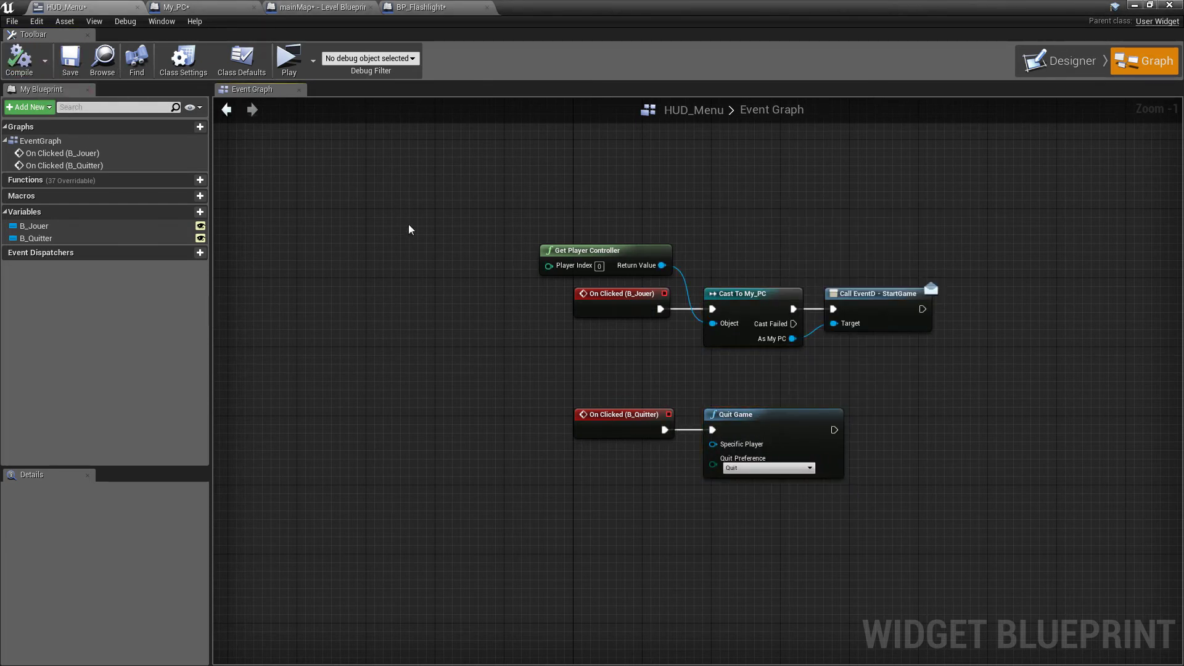
pyautogui.click(277, 60)
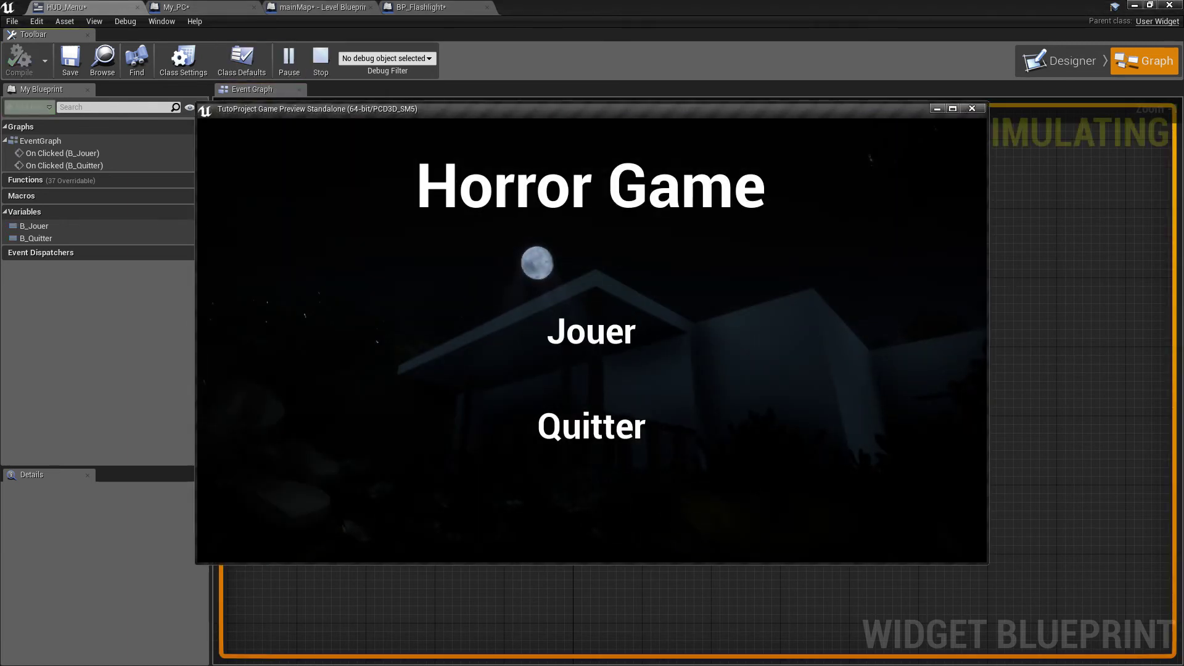
pyautogui.click(591, 426)
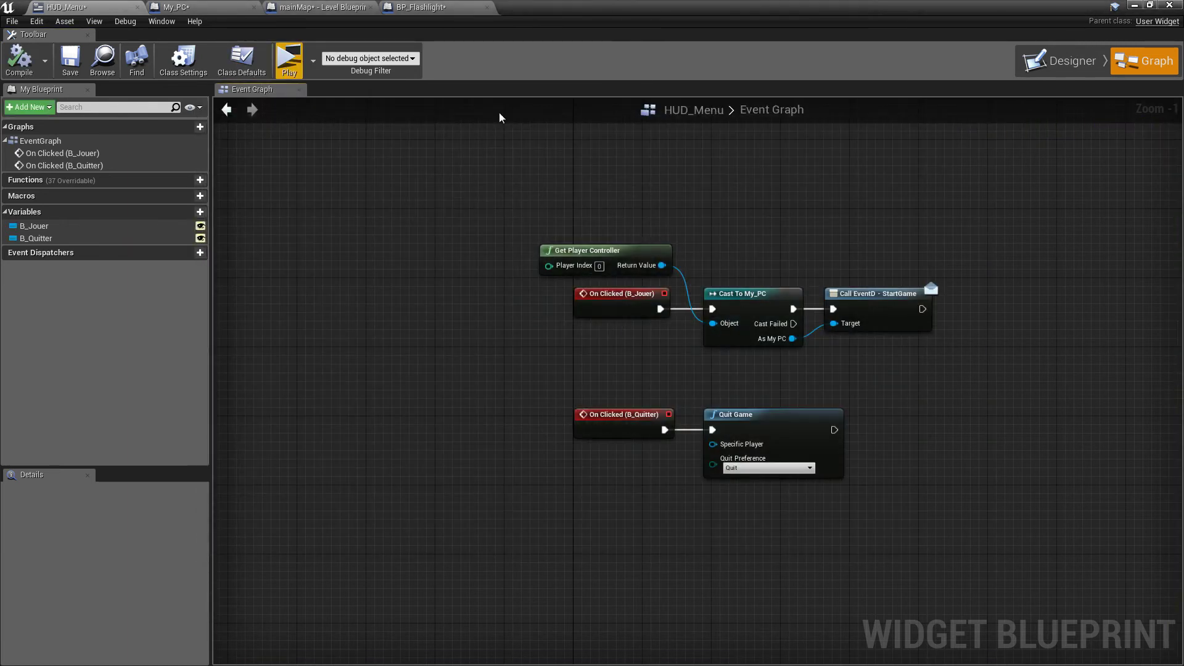
pyautogui.click(414, 8)
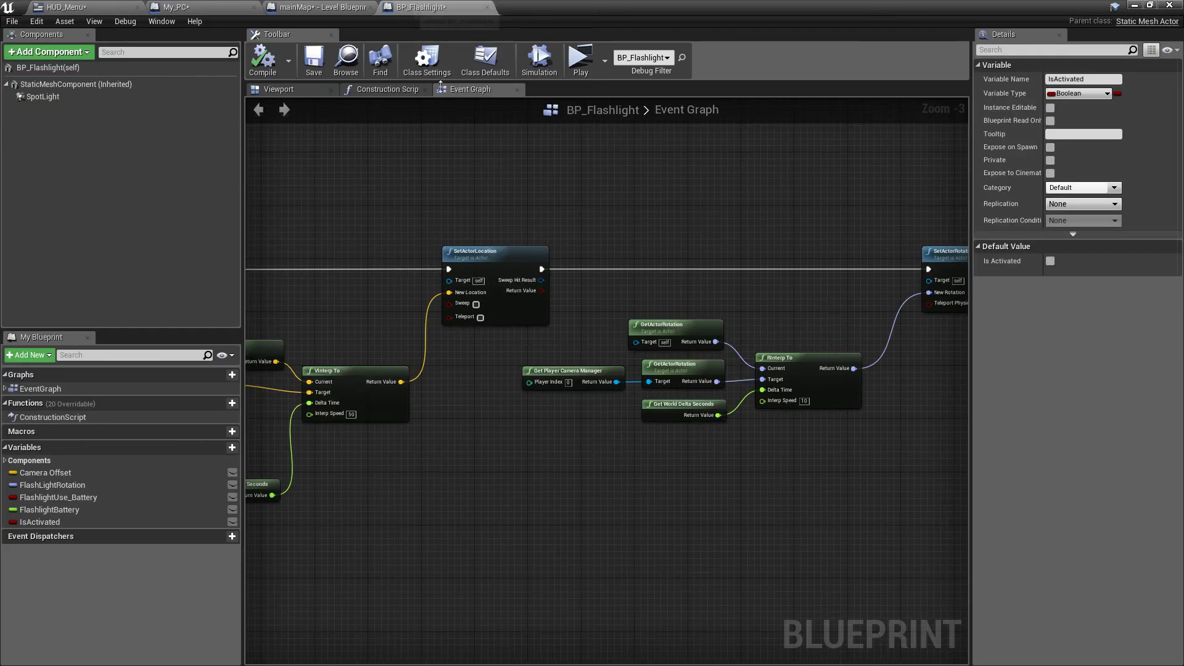
pyautogui.click(321, 6)
pyautogui.scroll(4, 363, 146)
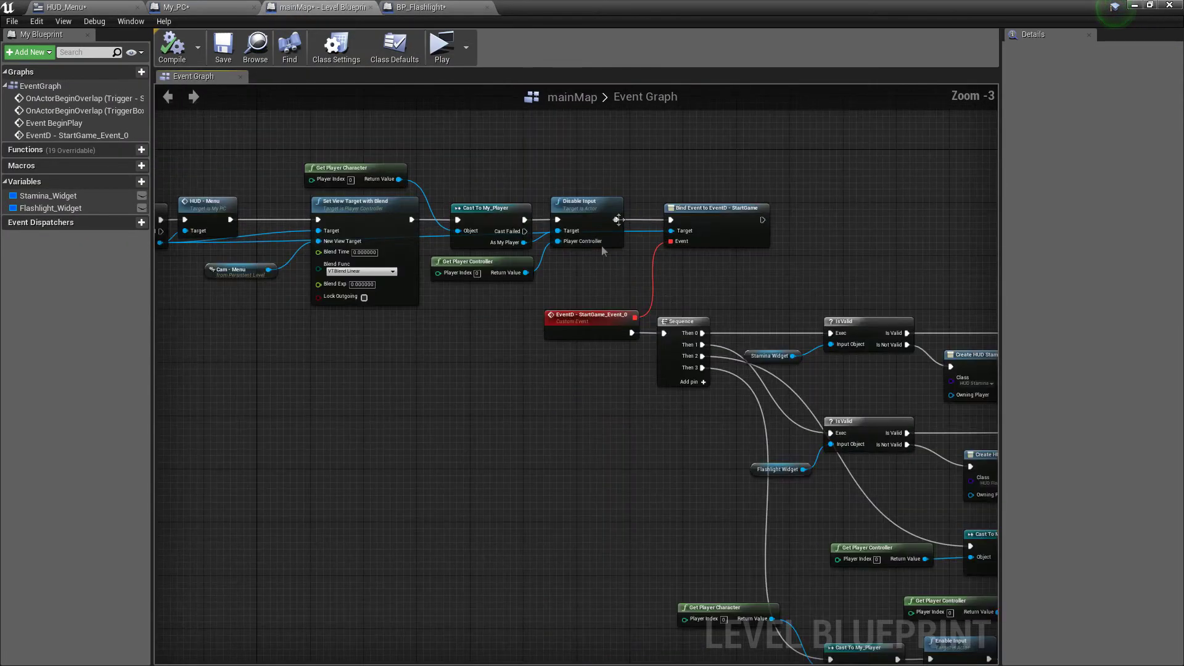
# Add a Then 4 Sequence output running Get All Actors Of Class set to BP Flashlight
pyautogui.moveTo(400, 215); pyautogui.dragTo(395, 207, button='right')
pyautogui.click(312, 176)
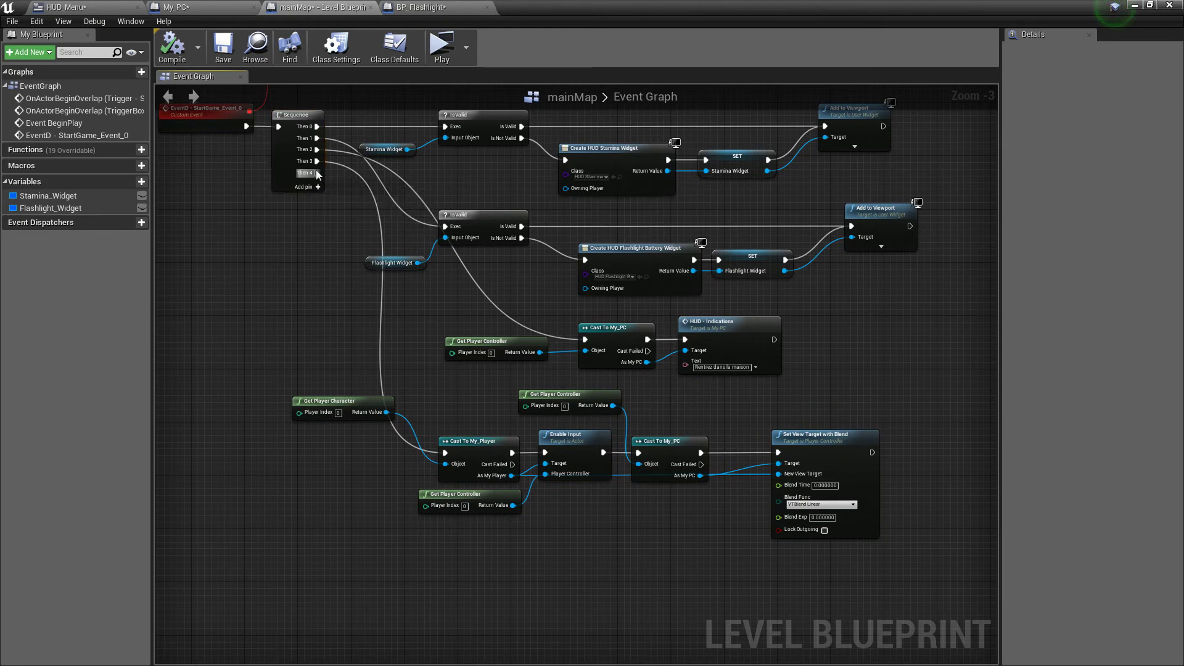
pyautogui.moveTo(317, 174); pyautogui.dragTo(461, 537)
pyautogui.write('get all ac')
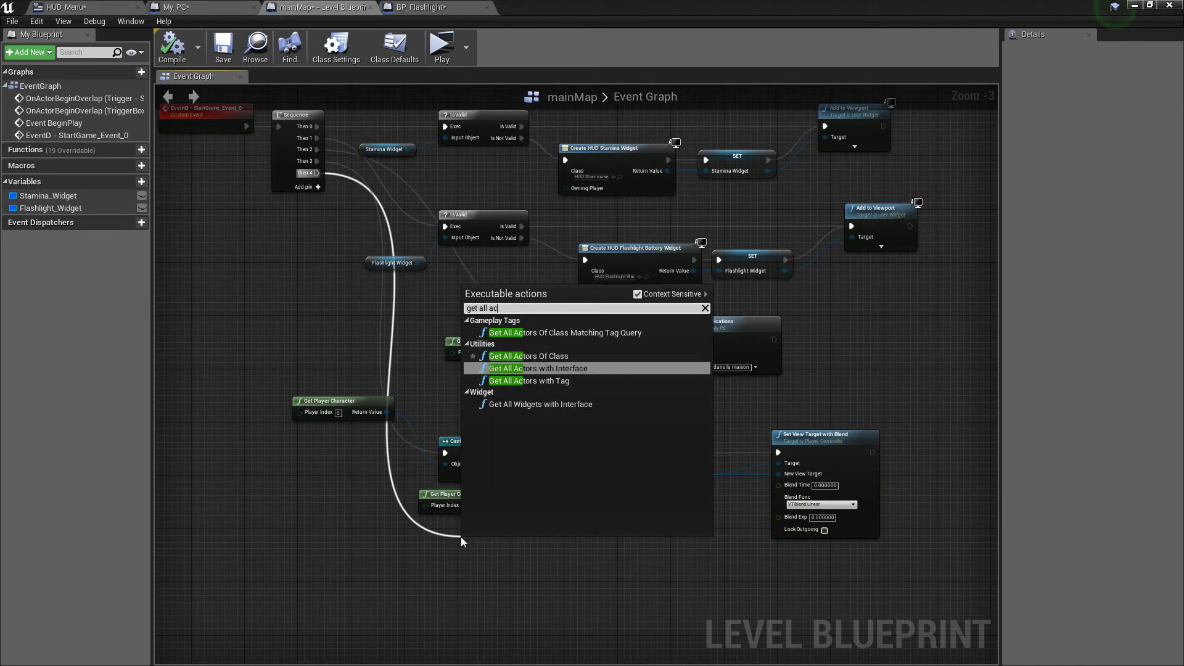
pyautogui.press('Up')
pyautogui.press('Return')
pyautogui.scroll(2, 548, 358)
pyautogui.moveTo(548, 358); pyautogui.dragTo(513, 366)
pyautogui.click(494, 407)
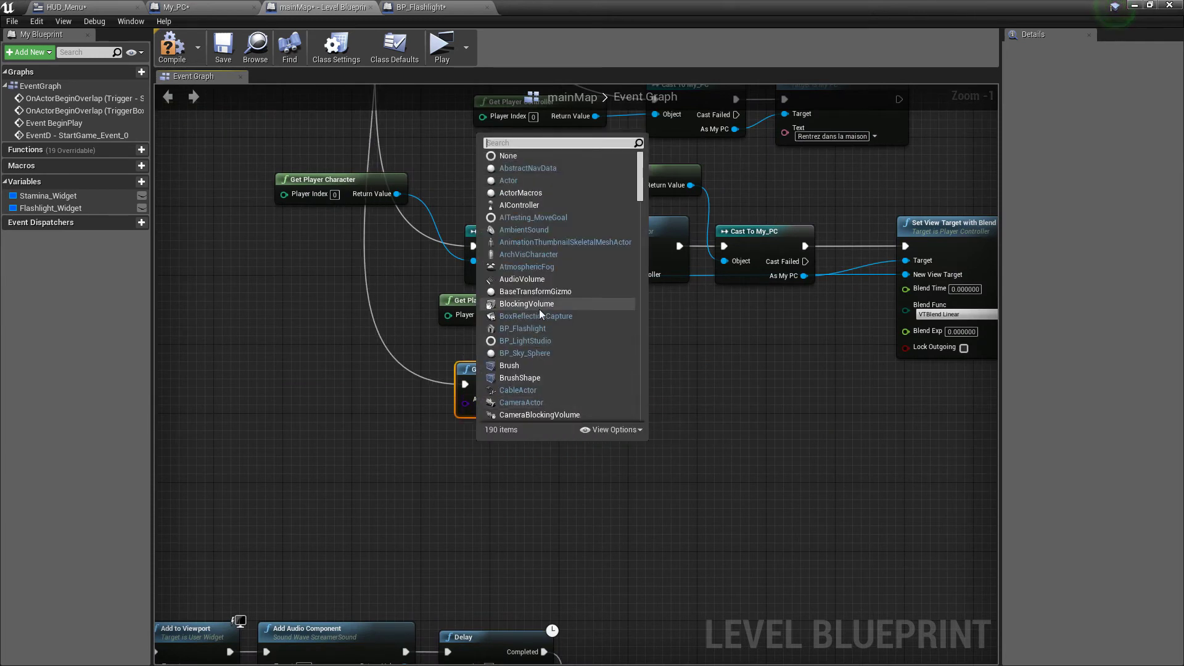
pyautogui.click(518, 331)
# Feed Out Actors into a ForEachLoop executed after Get All Actors Of Class
pyautogui.moveTo(589, 399); pyautogui.dragTo(666, 407)
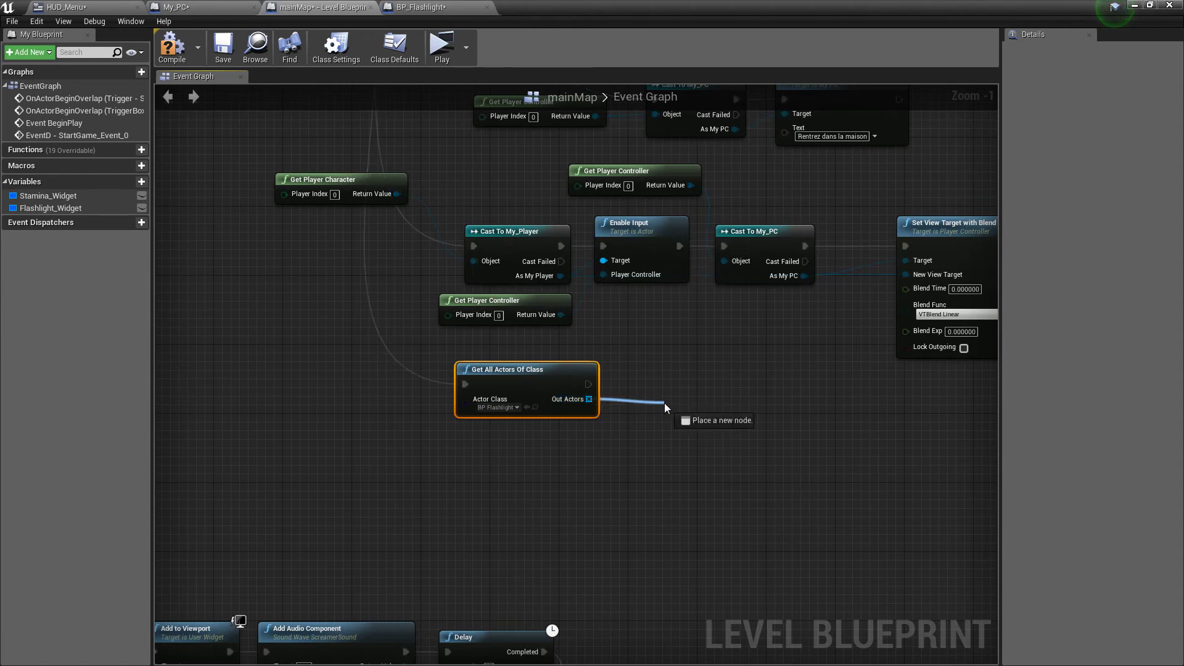
pyautogui.write('for')
pyautogui.press('Return')
pyautogui.moveTo(588, 384)
pyautogui.mouseDown()
pyautogui.moveTo(629, 384)
pyautogui.moveTo(650, 405)
pyautogui.mouseUp()
pyautogui.scroll(1, 600, 411)
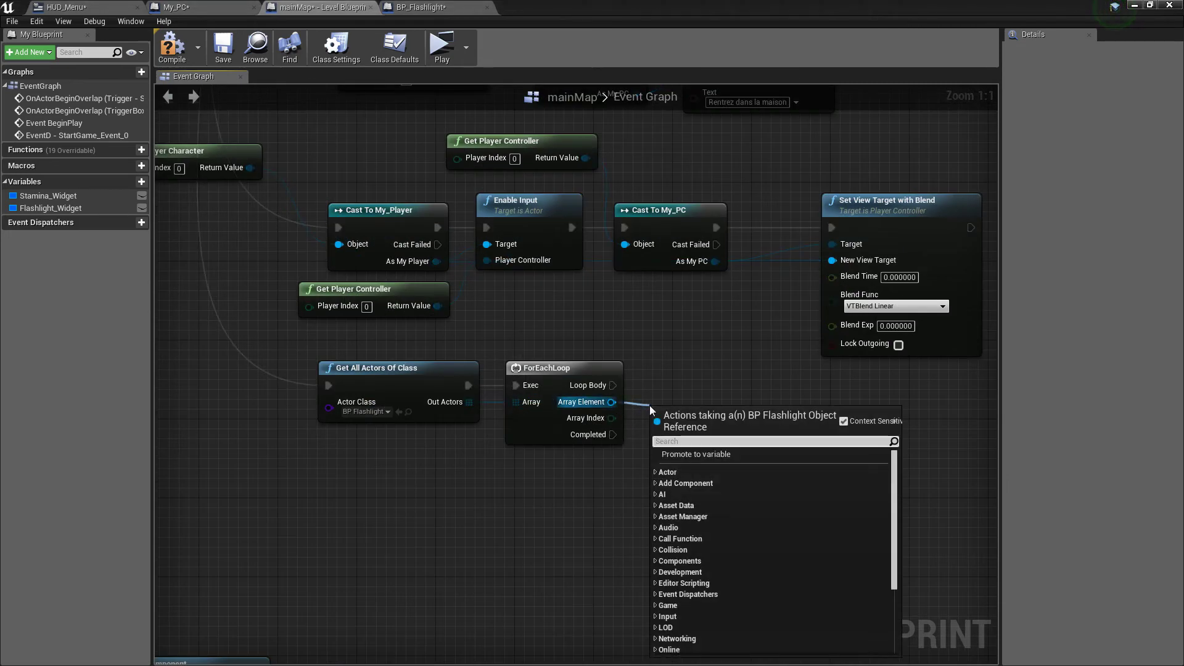
# Check the IsActivated variable in BP_Flashlight, then return to the mainMap level blueprint
pyautogui.click(432, 7)
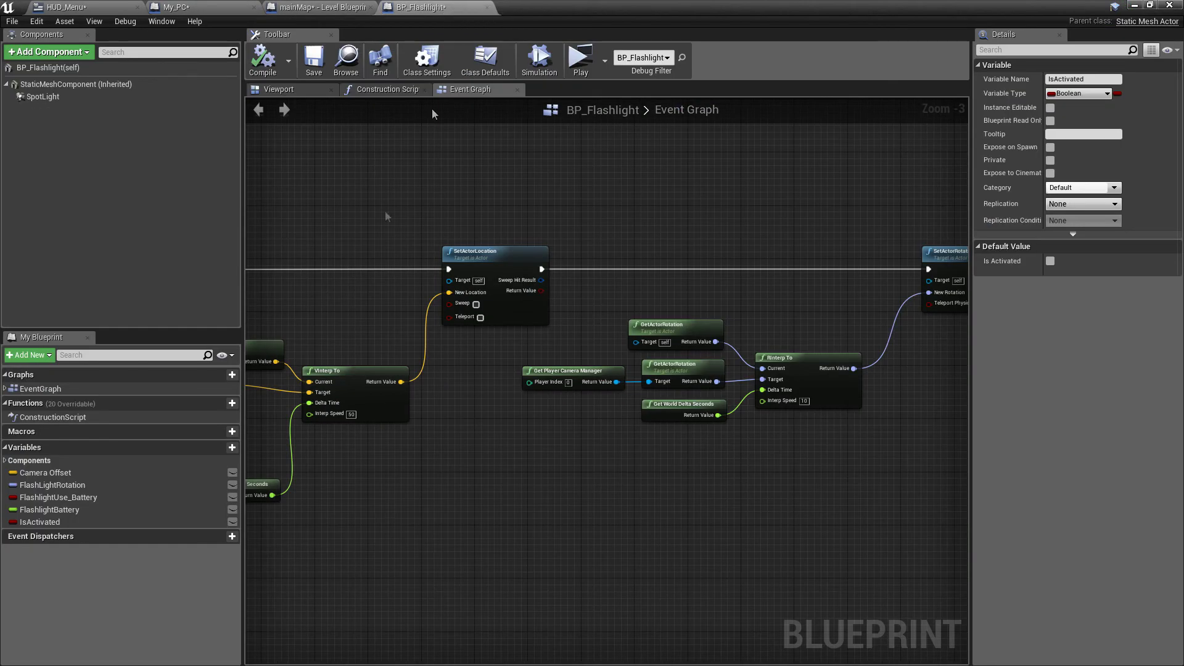
pyautogui.click(53, 527)
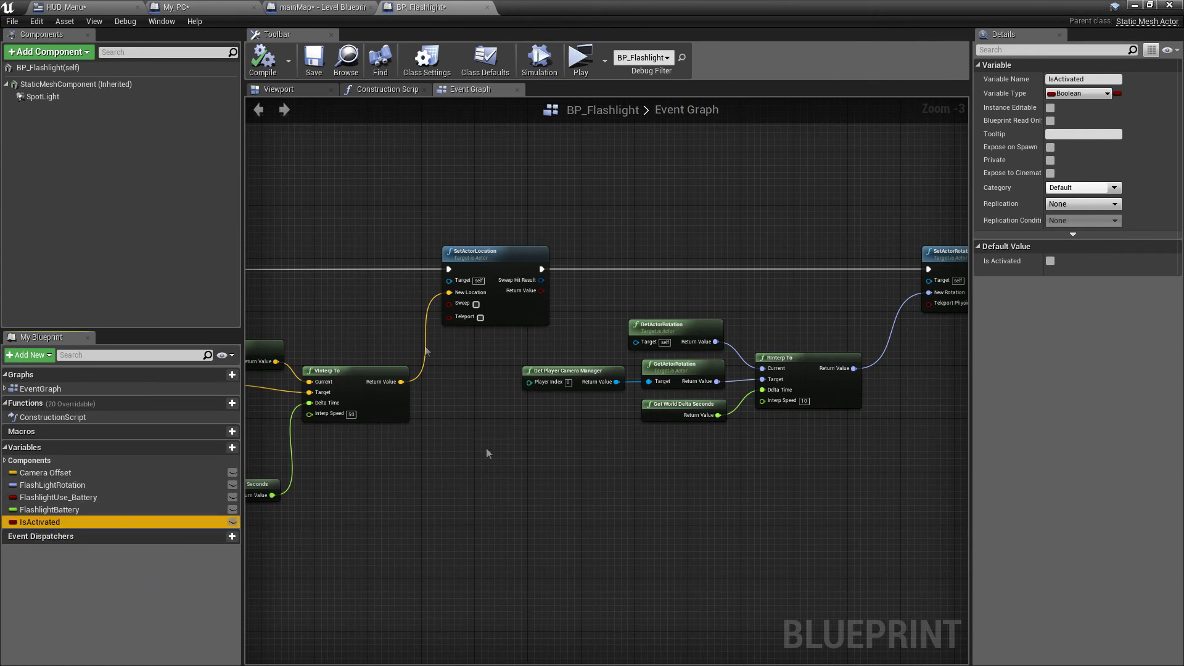
pyautogui.click(343, 7)
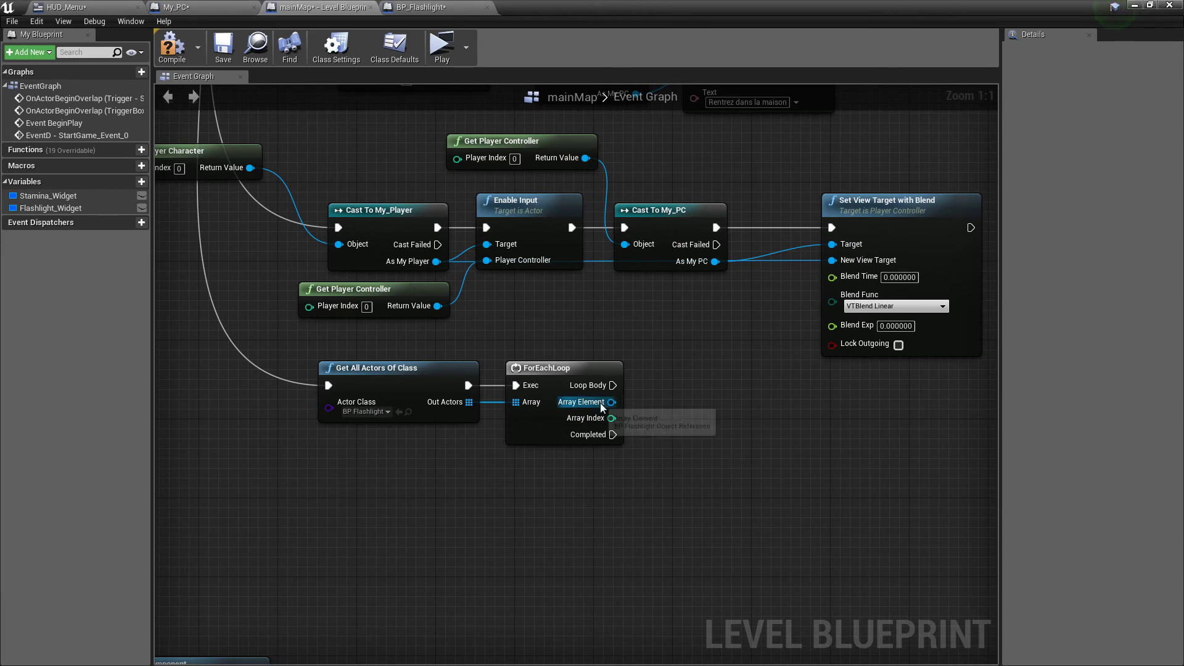
# Set Is Activated to true on each loop Array Element, compile, and reopen HUD_Menu
pyautogui.moveTo(602, 403); pyautogui.dragTo(656, 401)
pyautogui.write('set')
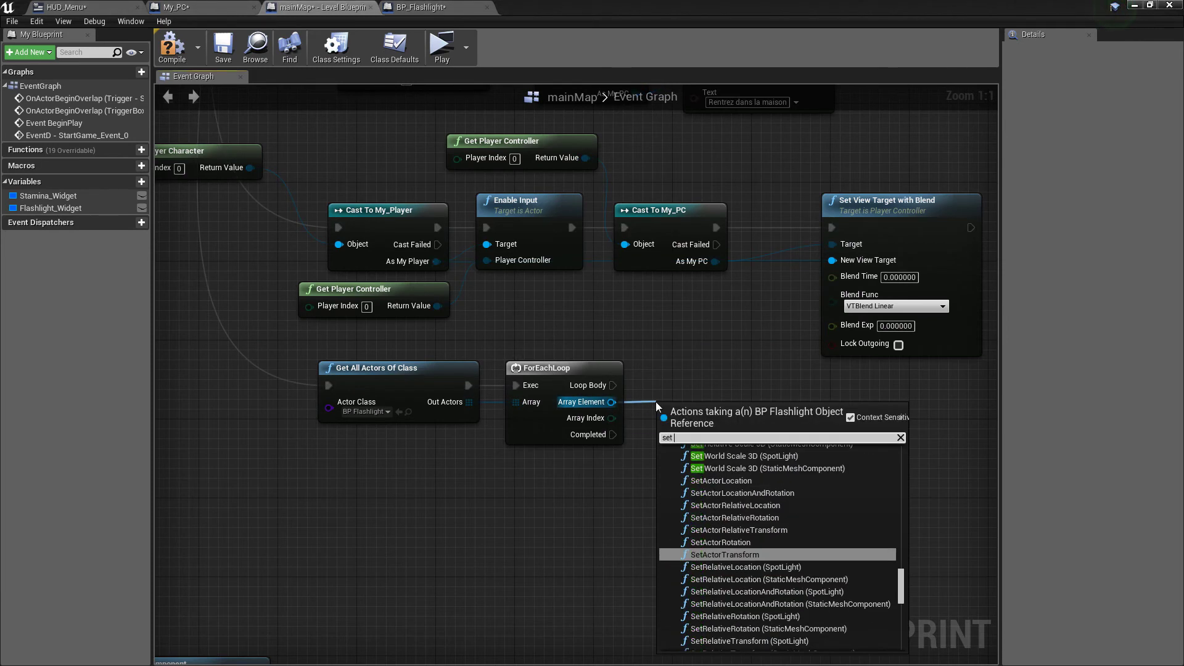
pyautogui.write(' is act')
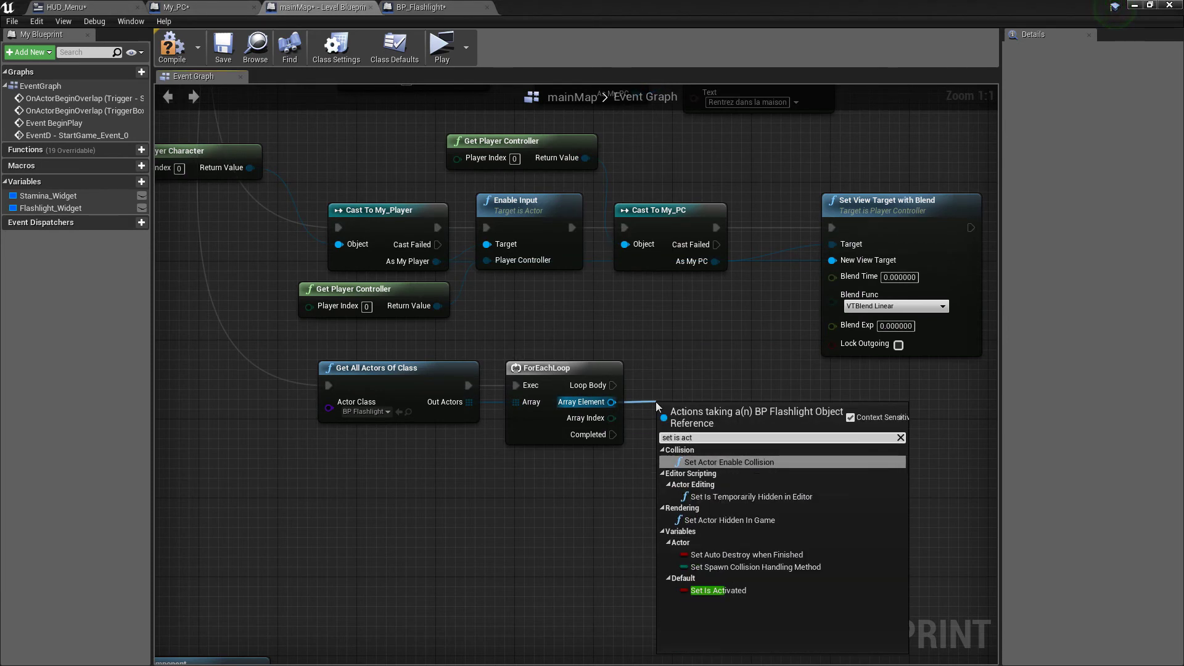
pyautogui.click(766, 591)
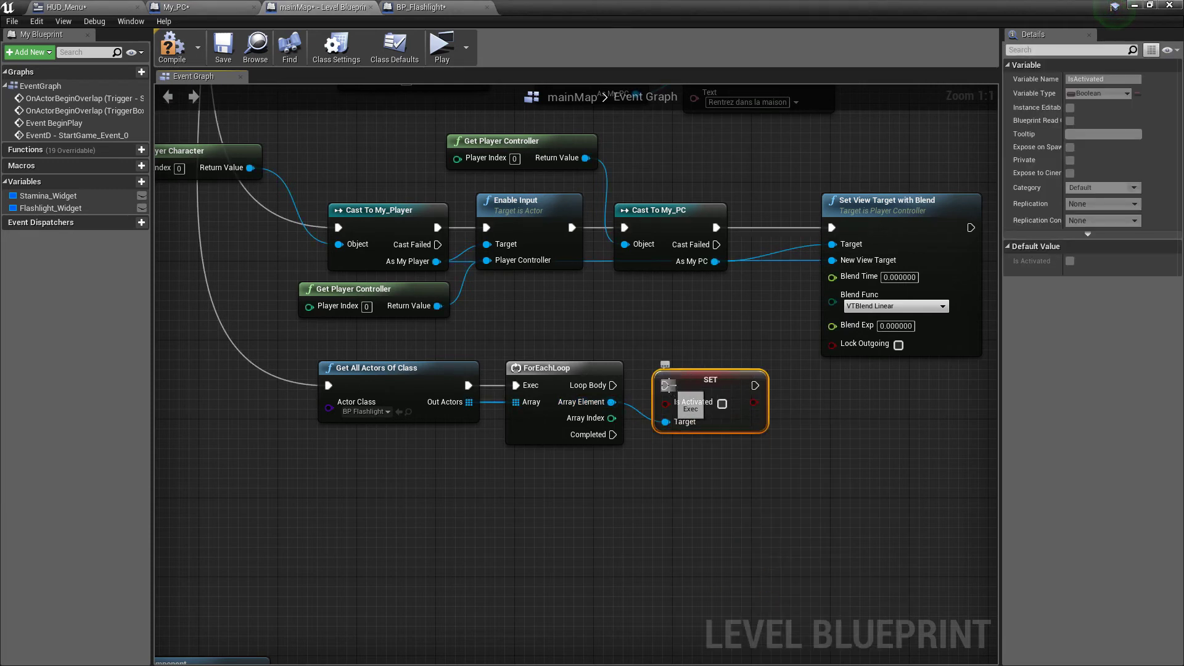
pyautogui.click(722, 403)
pyautogui.click(172, 46)
pyautogui.click(88, 6)
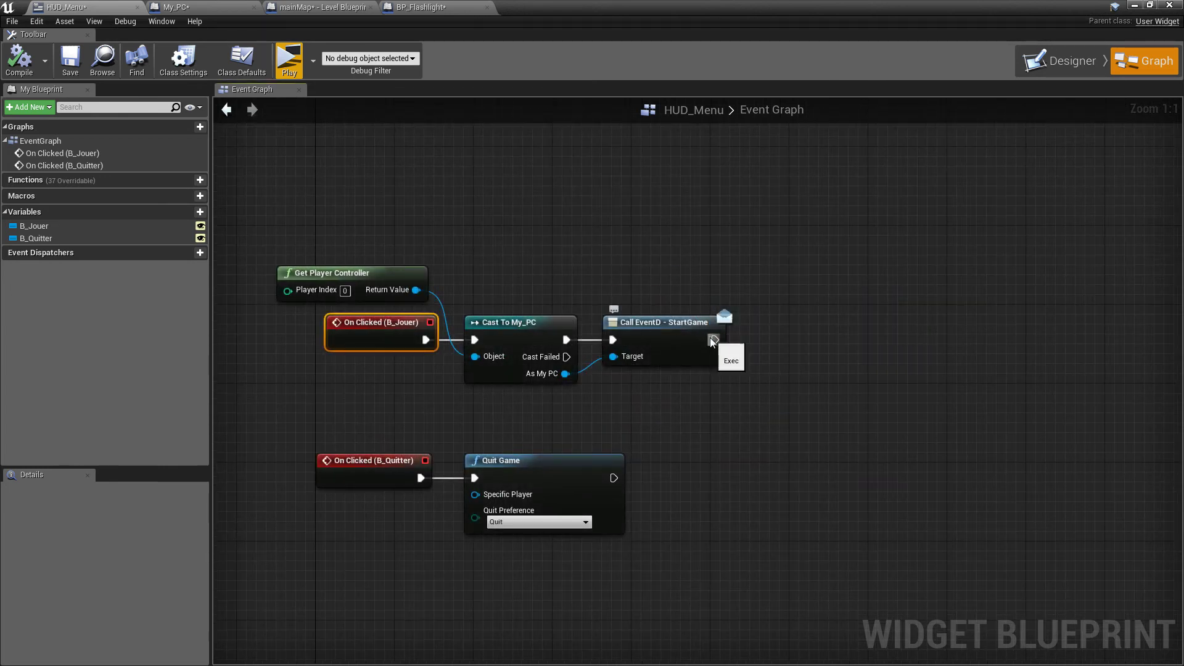
# Add Remove from Parent right after Call EventD - StartGame in Jouer's click chain
pyautogui.moveTo(722, 340); pyautogui.dragTo(786, 340)
pyautogui.write('remove from')
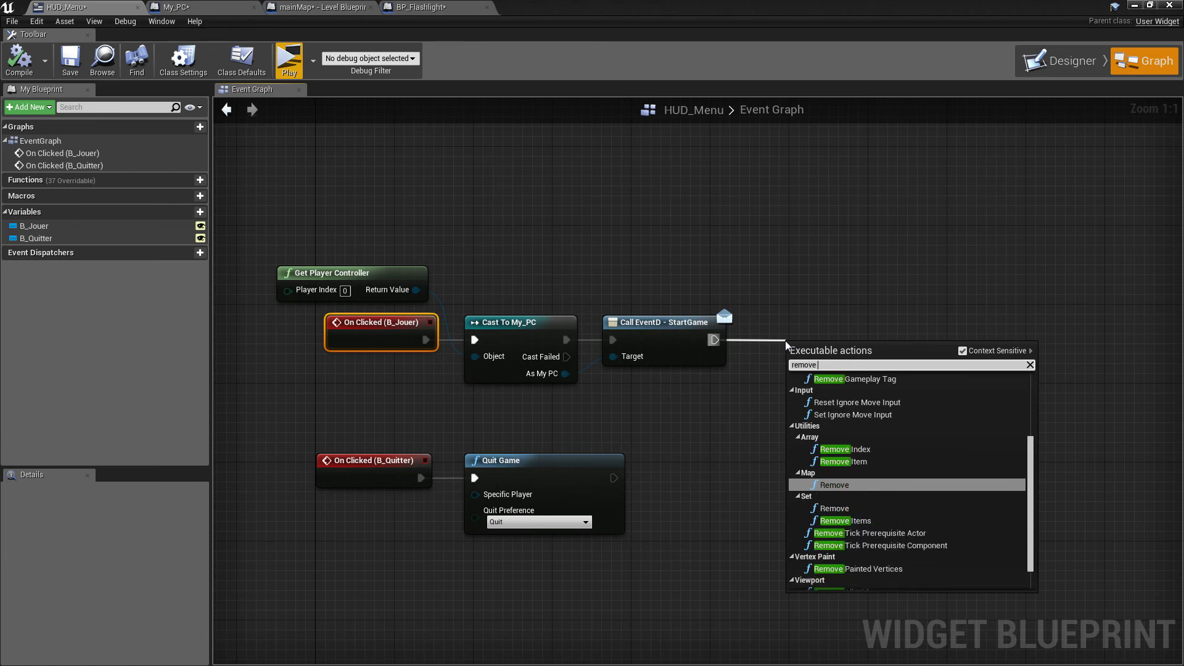
pyautogui.press('Return')
pyautogui.moveTo(505, 170); pyautogui.dragTo(531, 176, button='right')
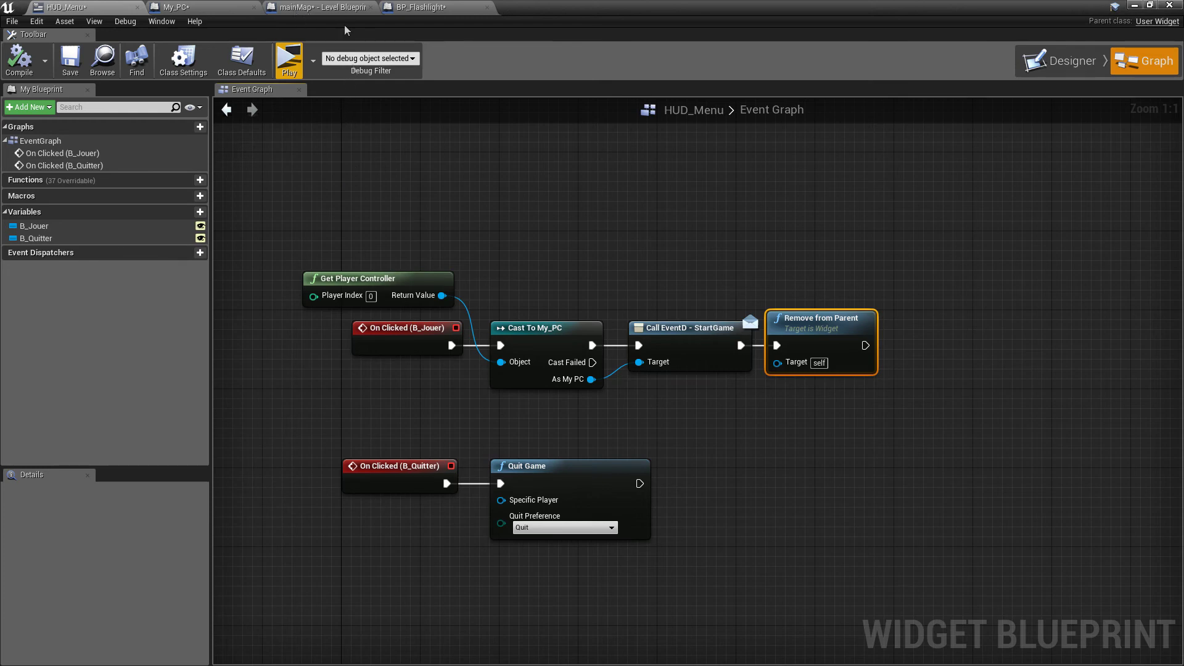
pyautogui.click(321, 6)
# Shift the Event BeginPlay node group left to make room
pyautogui.scroll(4, 631, 301)
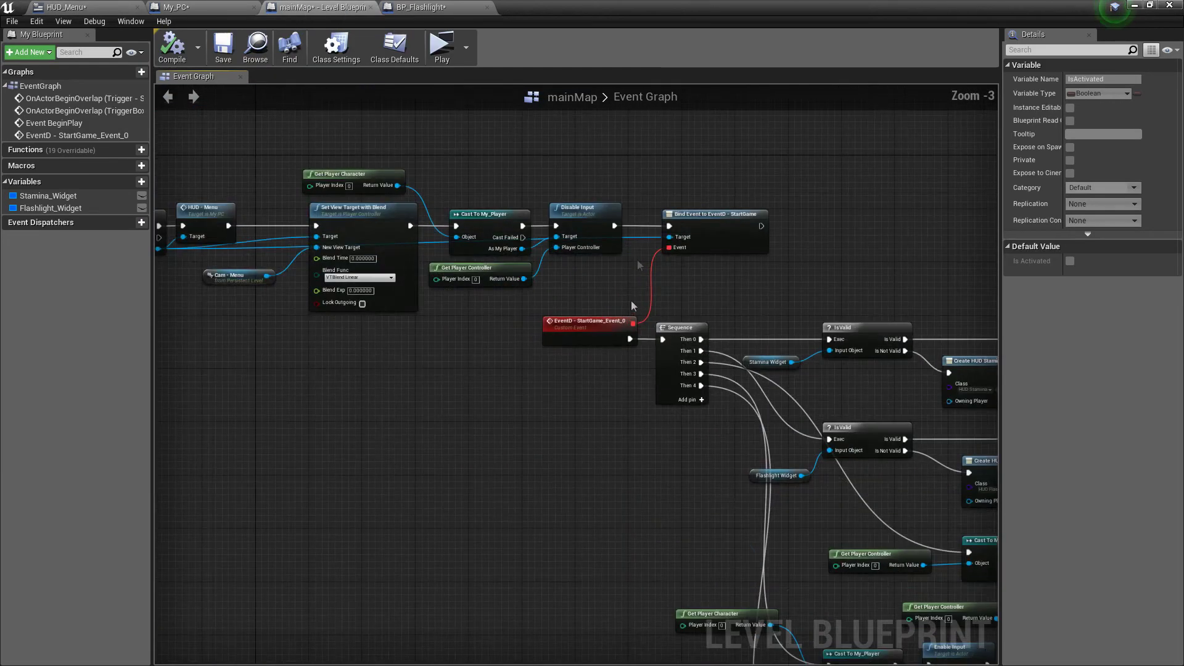
pyautogui.moveTo(572, 297); pyautogui.dragTo(712, 259, button='right')
pyautogui.scroll(3, 483, 235)
pyautogui.moveTo(483, 235); pyautogui.dragTo(964, 423)
pyautogui.moveTo(899, 308); pyautogui.dragTo(712, 309)
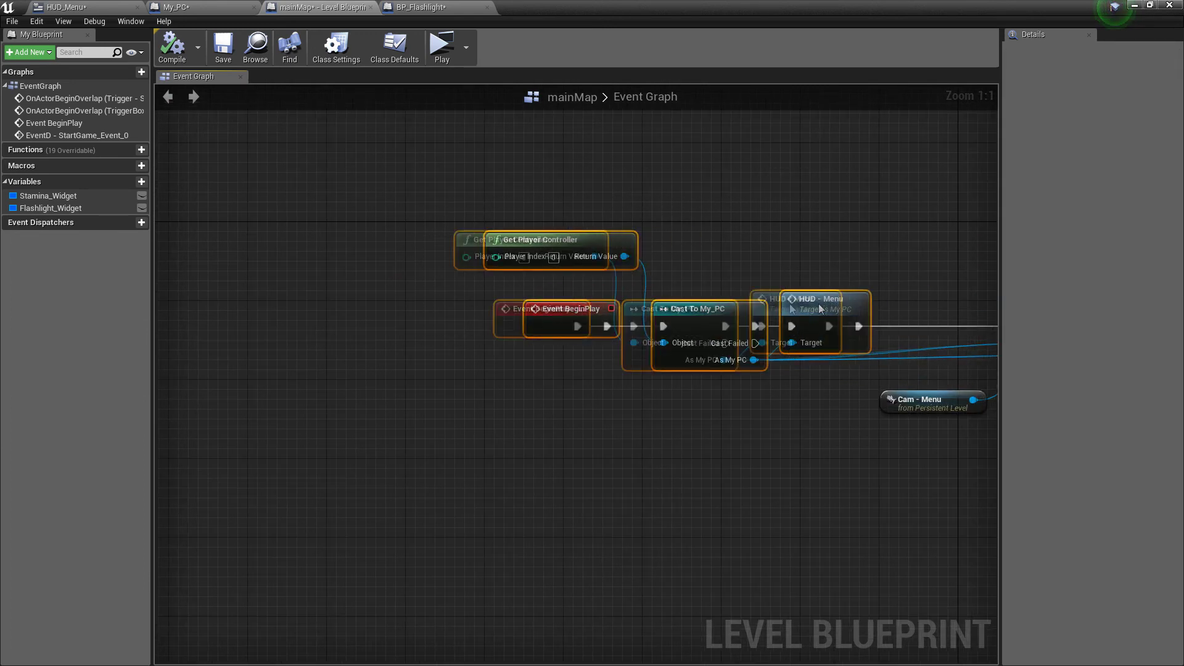
# Add a Show Mouse Cursor setter from As My PC, connected before Set View Target
pyautogui.moveTo(711, 308); pyautogui.dragTo(453, 291, button='right')
pyautogui.click(403, 368)
pyautogui.moveTo(366, 343); pyautogui.dragTo(564, 312)
pyautogui.click(370, 360)
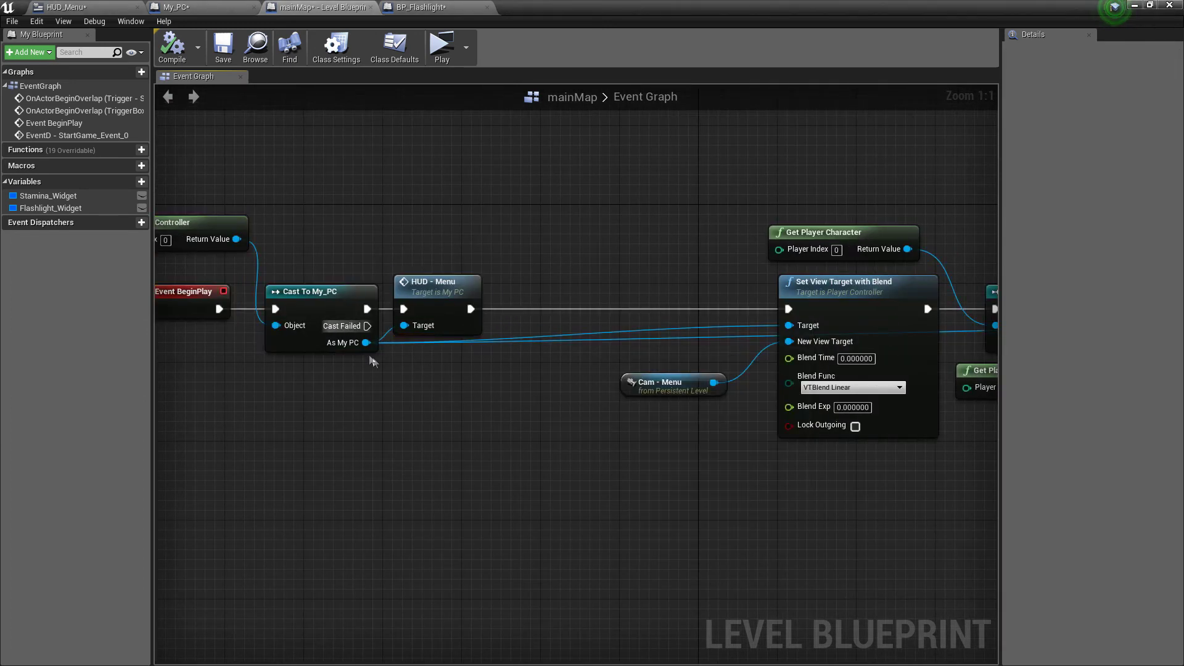
pyautogui.moveTo(370, 343); pyautogui.dragTo(565, 327)
pyautogui.write('cursor')
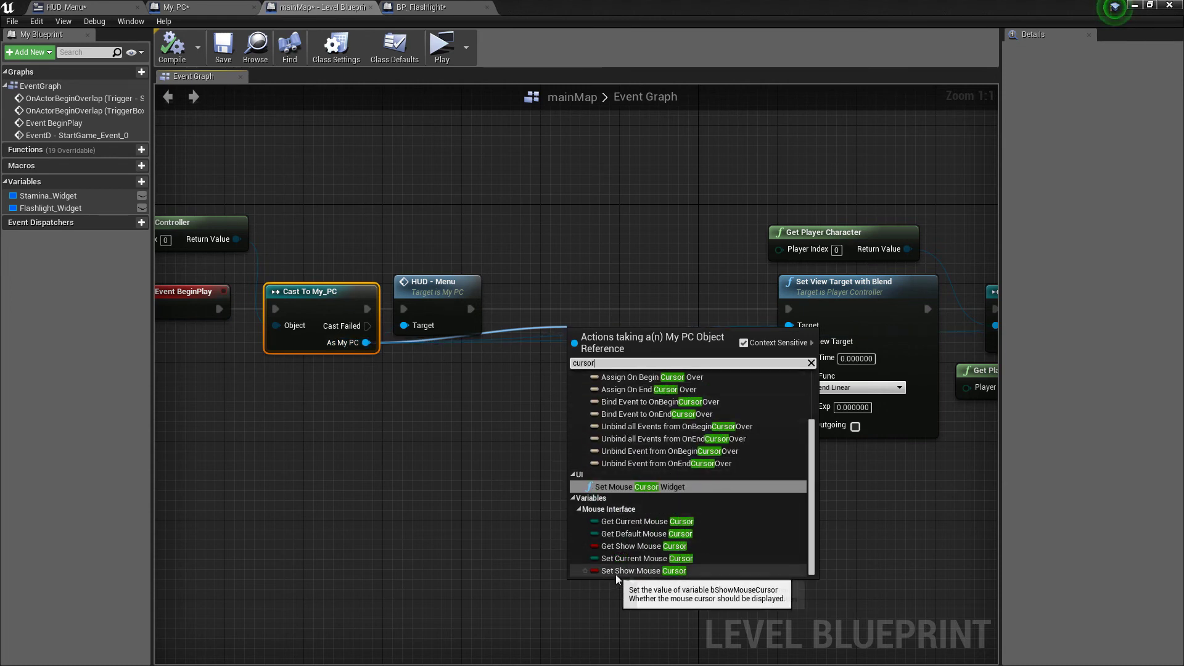
pyautogui.press('Escape')
pyautogui.moveTo(635, 336)
pyautogui.mouseDown()
pyautogui.moveTo(632, 295)
pyautogui.moveTo(471, 308)
pyautogui.mouseUp()
pyautogui.moveTo(690, 299); pyautogui.dragTo(788, 309)
# Move the Show Mouse Cursor setter after the blend, uncheck it, target As My PC, and compile
pyautogui.scroll(-3, 789, 309)
pyautogui.moveTo(918, 424)
pyautogui.mouseDown(button='right')
pyautogui.moveTo(548, 255)
pyautogui.moveTo(565, 348)
pyautogui.mouseUp(button='right')
pyautogui.scroll(2, 555, 296)
pyautogui.moveTo(579, 391); pyautogui.dragTo(795, 322)
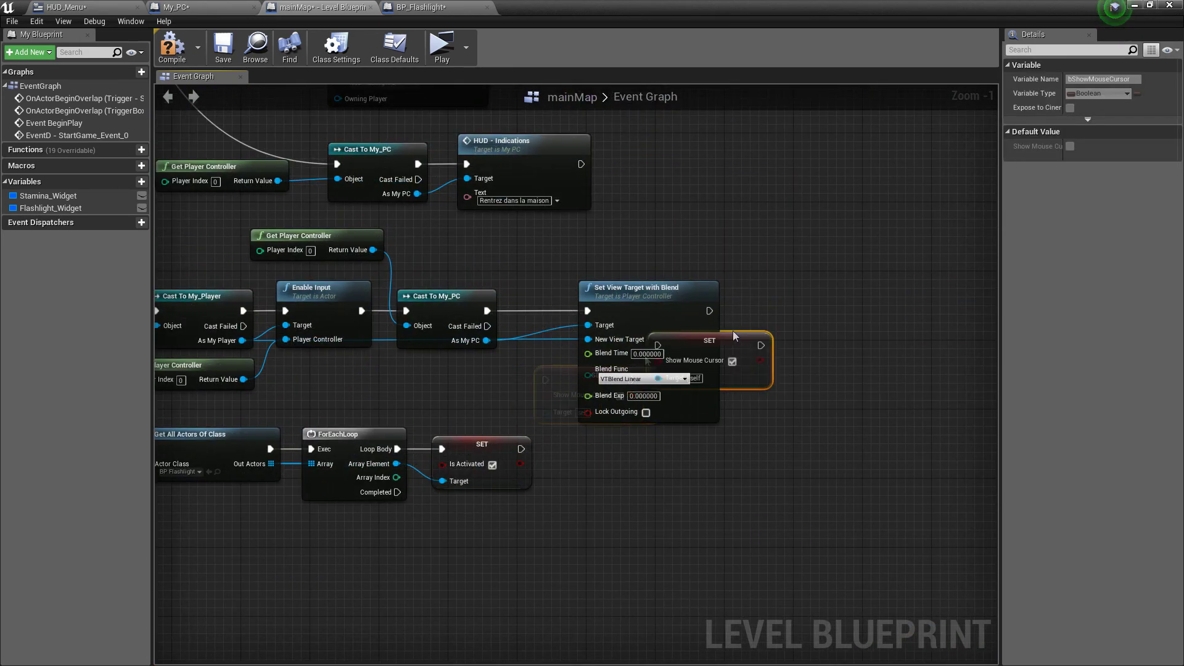
pyautogui.click(819, 327)
pyautogui.moveTo(745, 343); pyautogui.dragTo(475, 343)
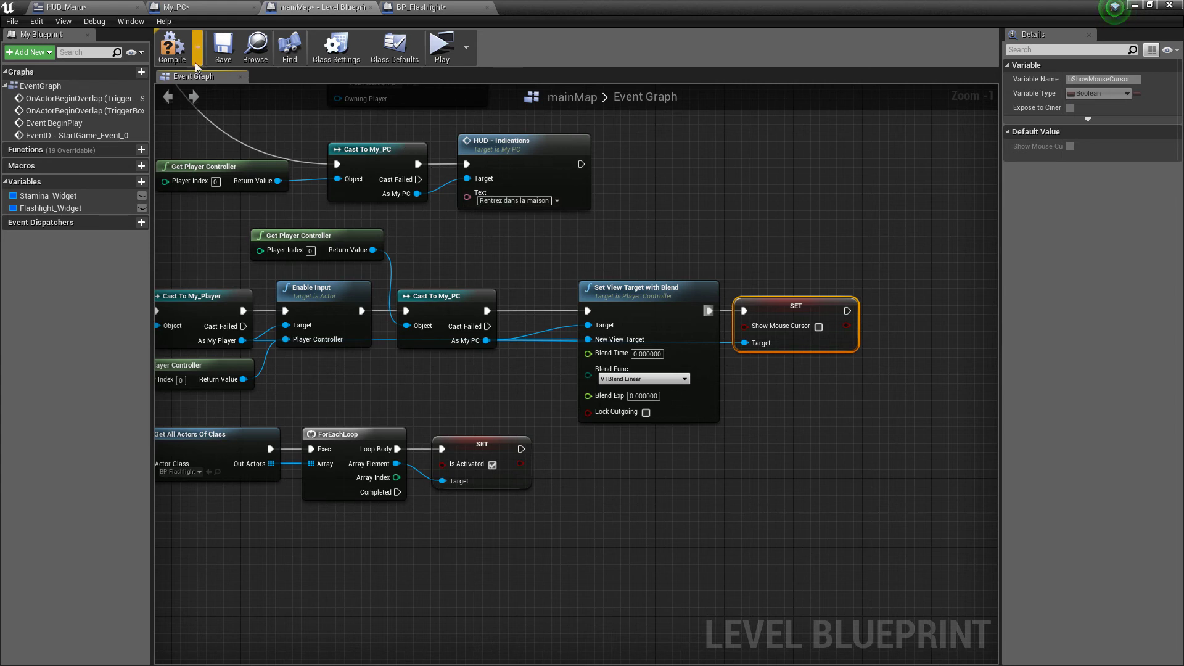
pyautogui.click(168, 50)
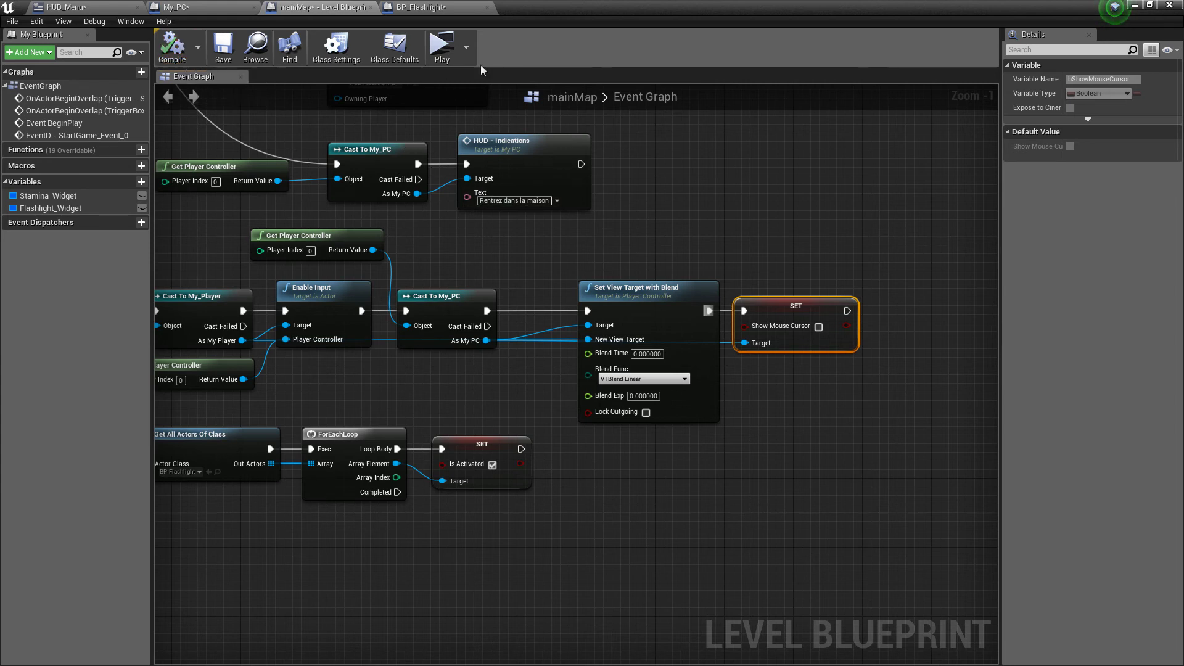
pyautogui.click(441, 46)
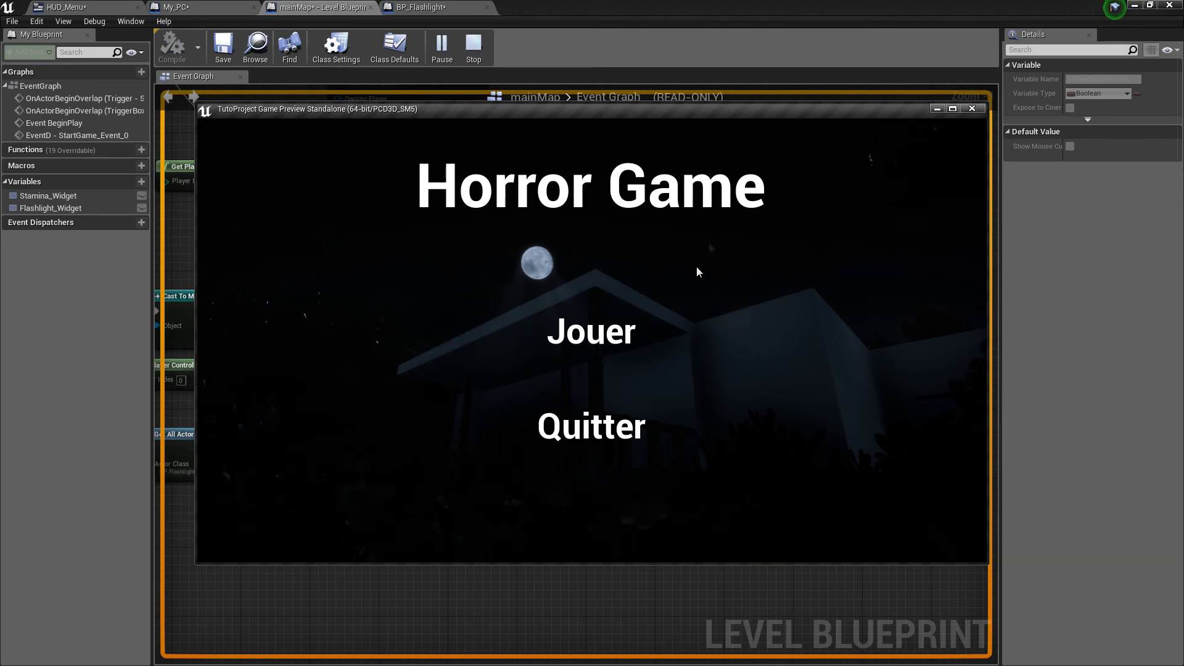
pyautogui.click(616, 442)
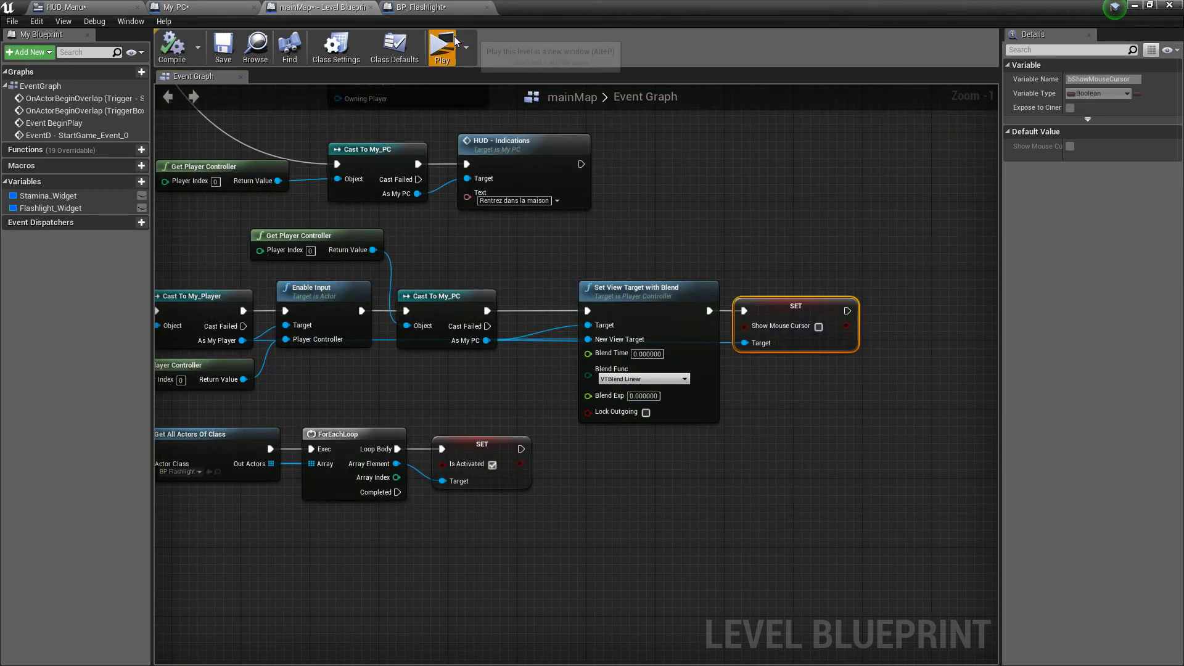
pyautogui.click(455, 40)
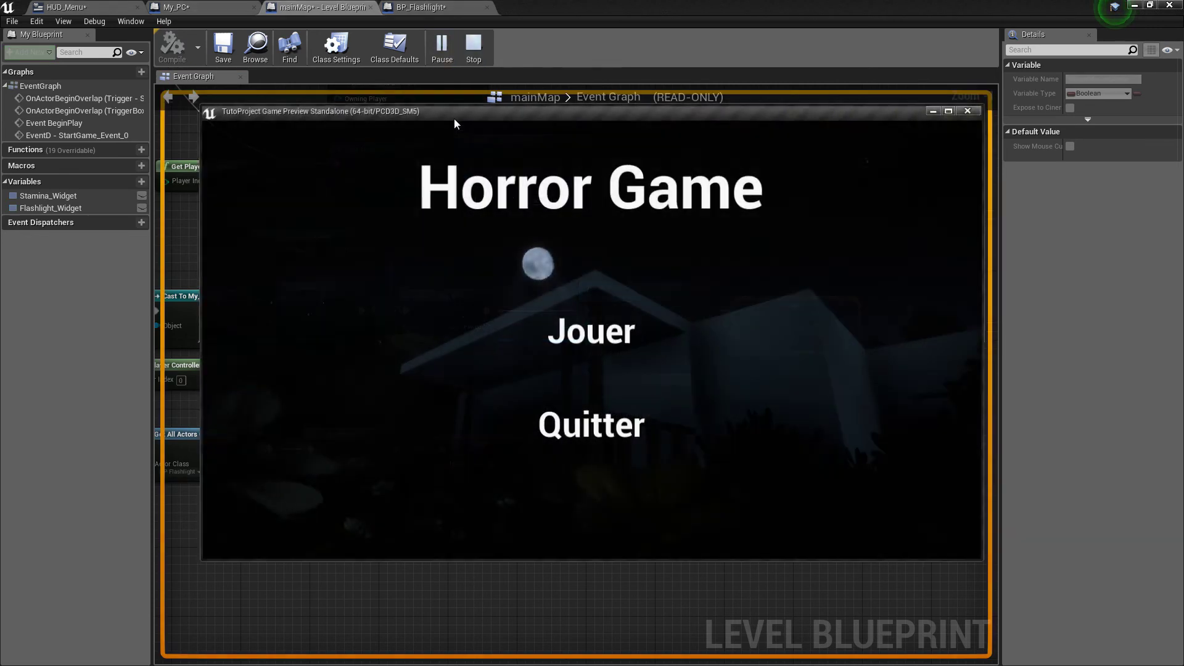
pyautogui.click(591, 332)
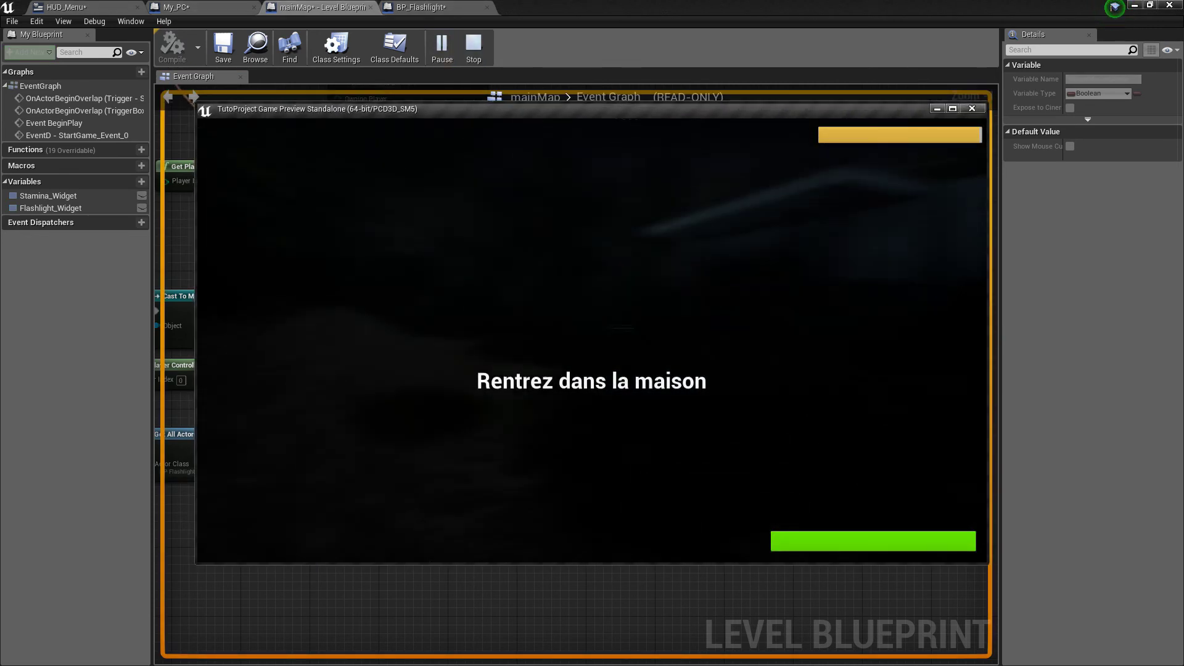
pyautogui.press('Escape')
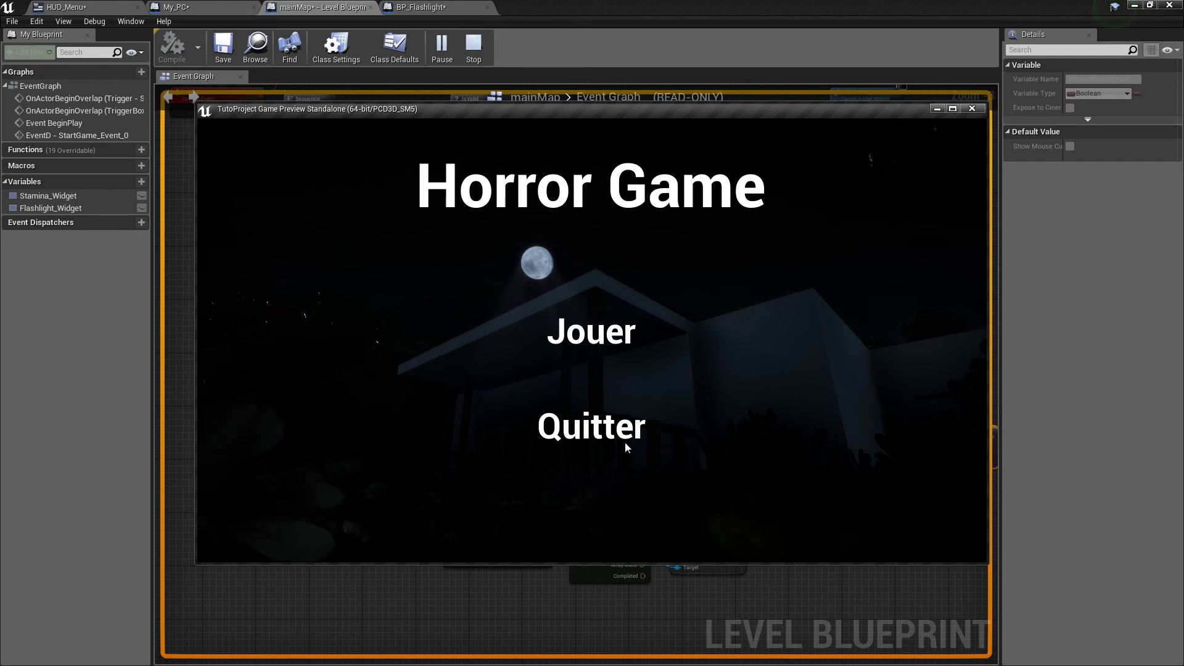
pyautogui.click(615, 426)
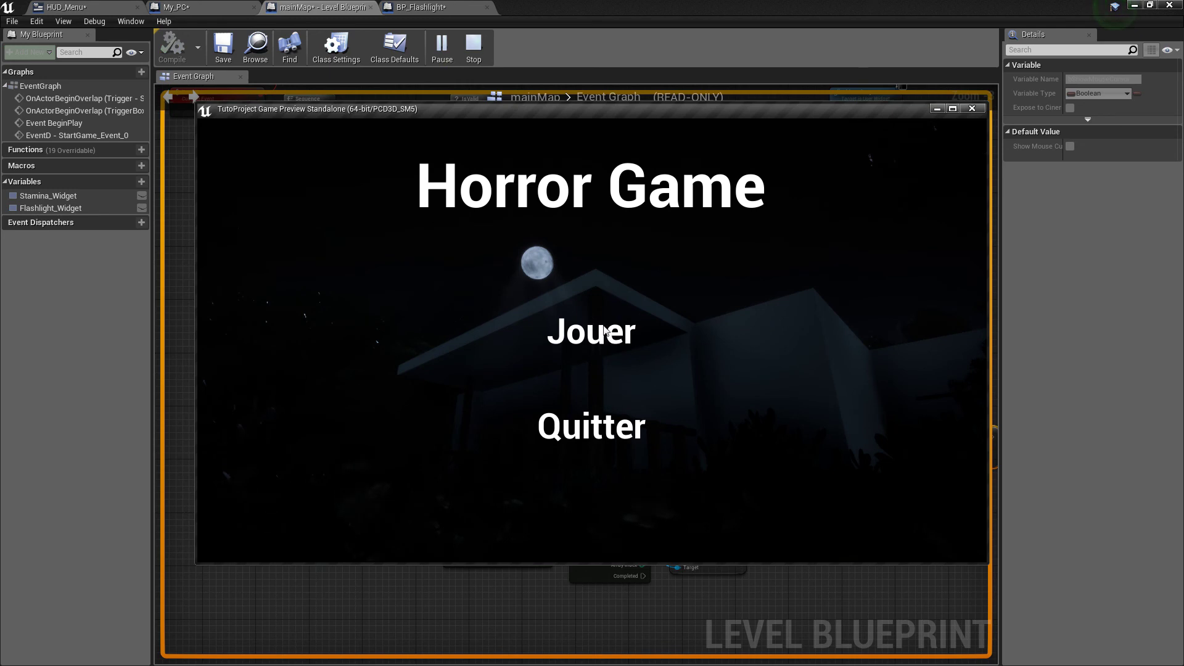
pyautogui.click(602, 343)
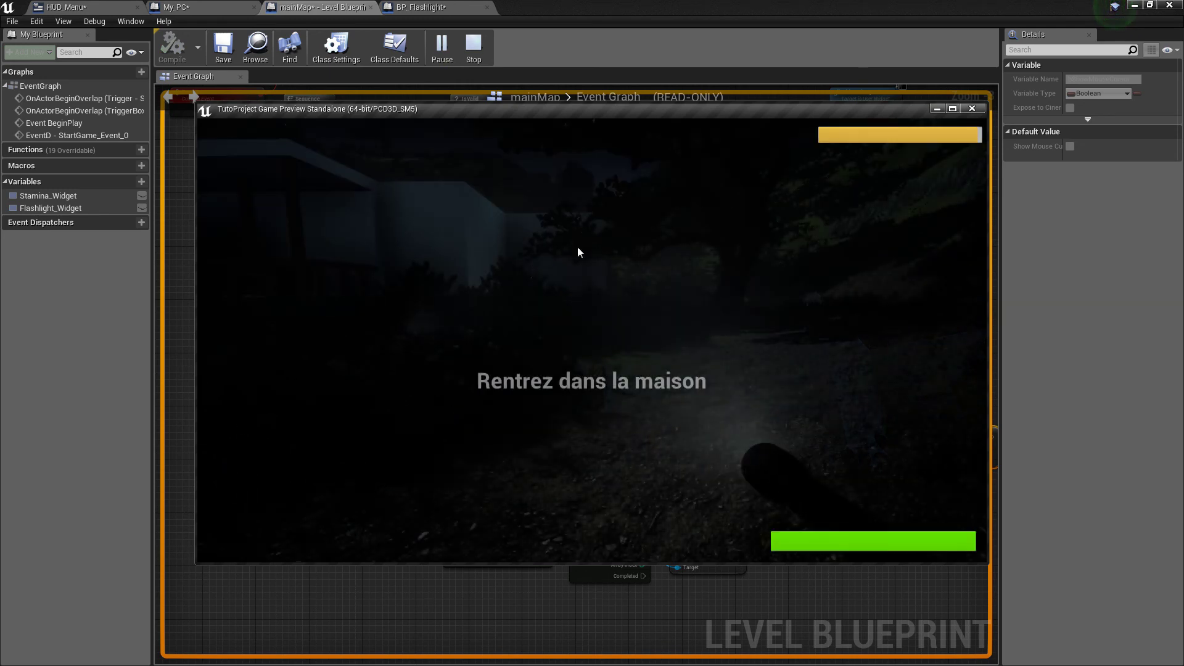
pyautogui.press('Escape')
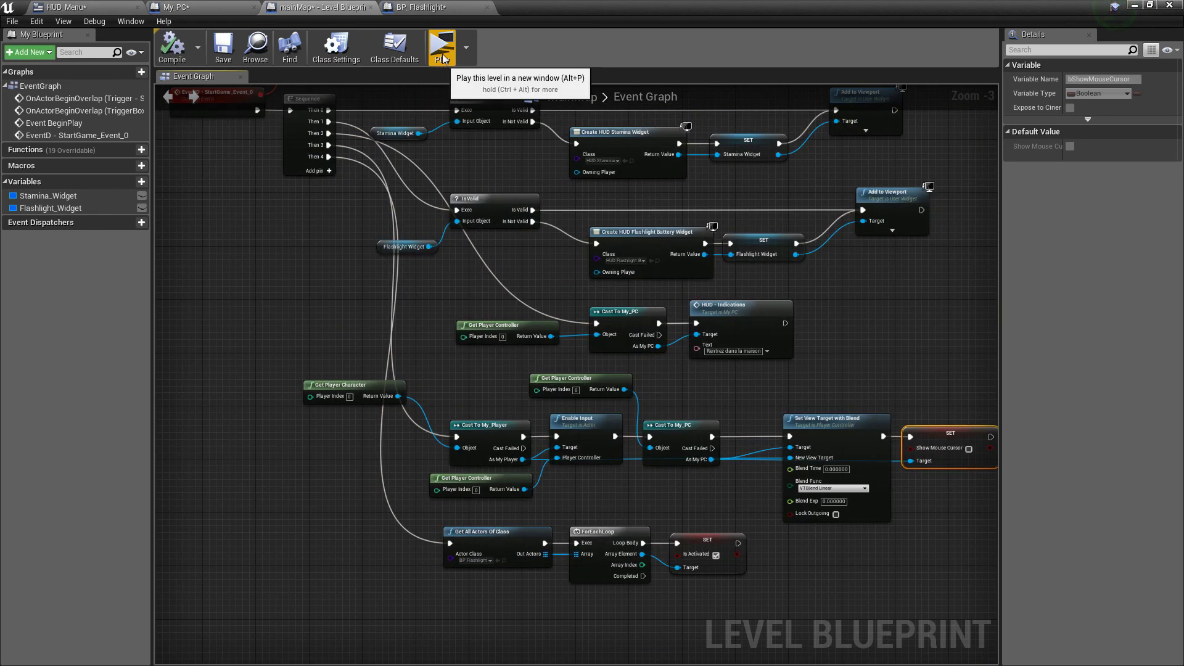
pyautogui.scroll(1, 278, 155)
# Add a Set Input Mode Game And UI node from the My PC reference, placed after Bind Event
pyautogui.moveTo(246, 185)
pyautogui.mouseDown(button='right')
pyautogui.moveTo(648, 362)
pyautogui.moveTo(284, 355)
pyautogui.mouseUp(button='right')
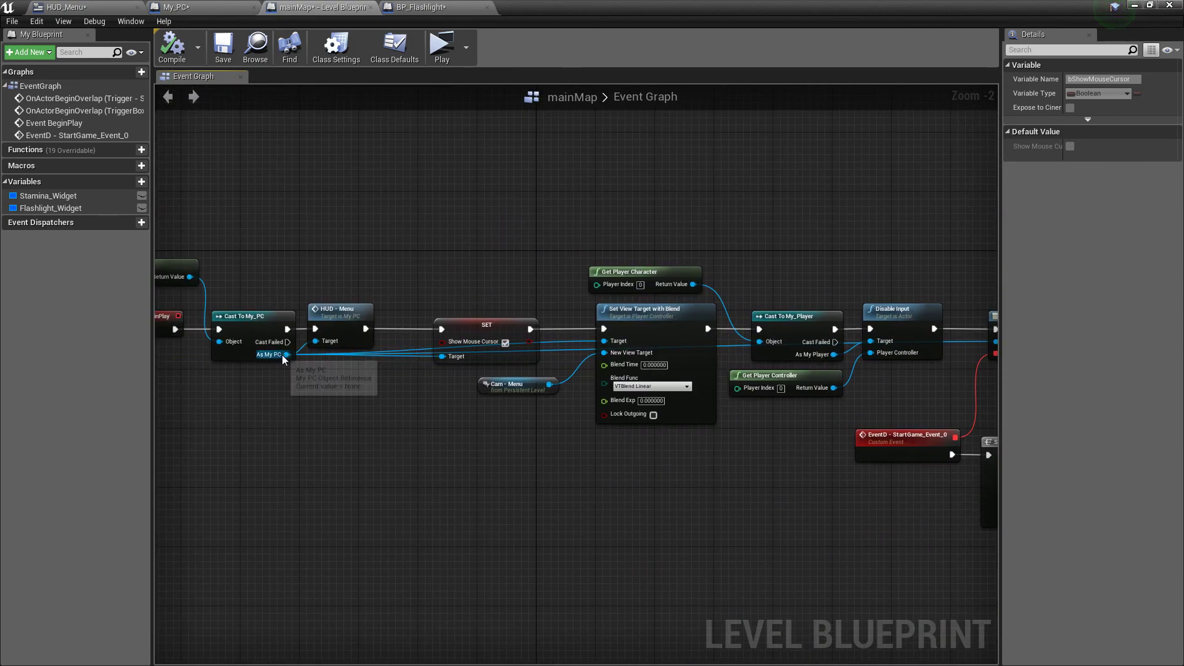
pyautogui.moveTo(284, 356); pyautogui.dragTo(878, 364)
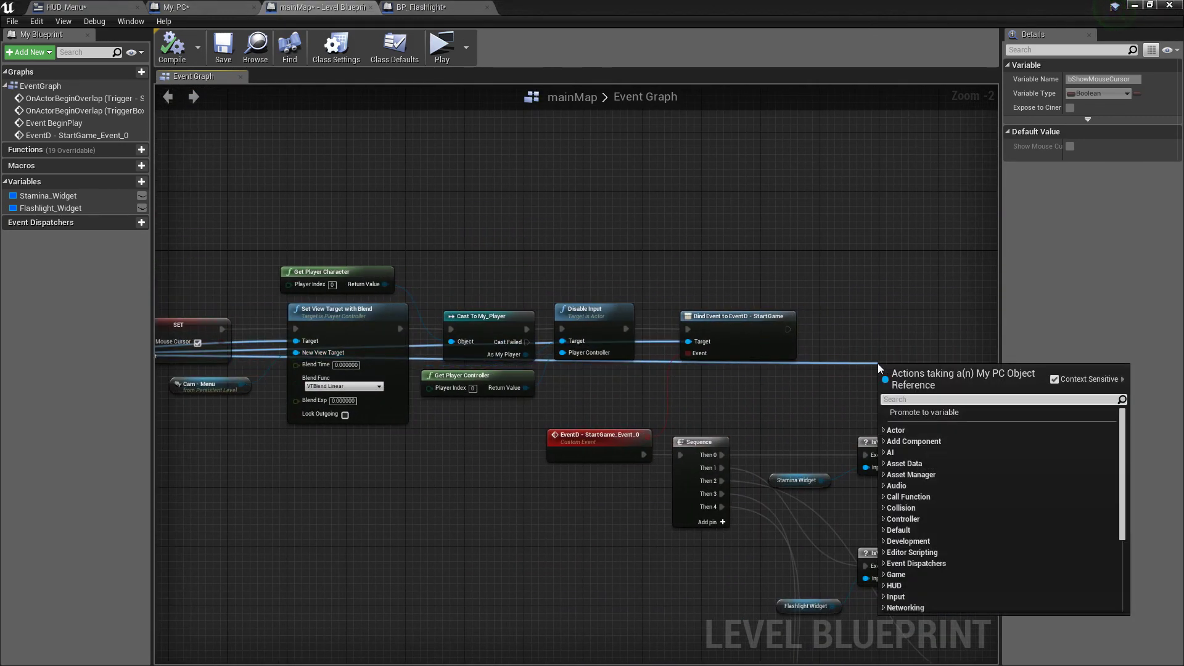
pyautogui.write('input')
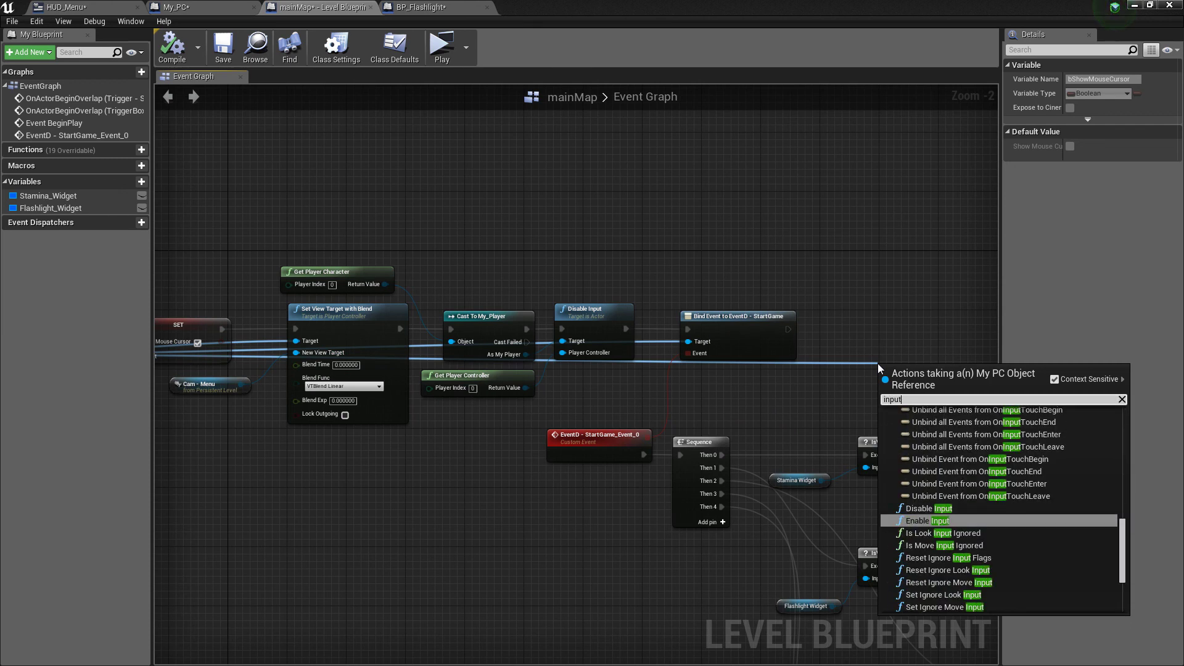
pyautogui.scroll(-3, 934, 528)
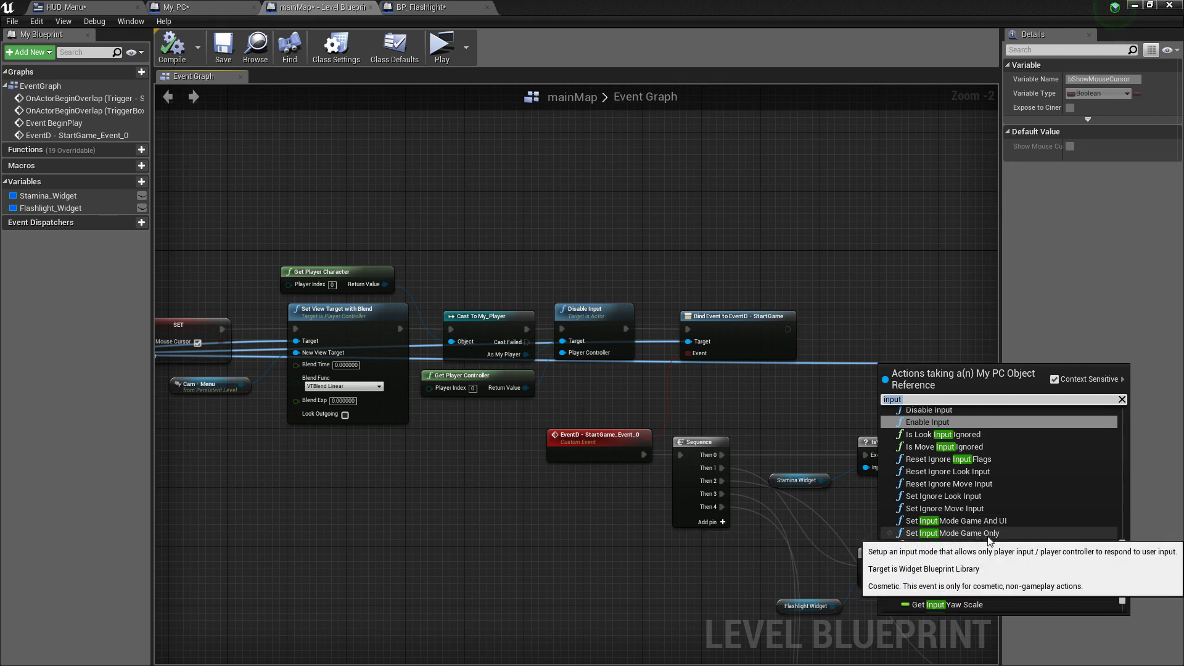
pyautogui.click(990, 525)
pyautogui.click(990, 524)
pyautogui.moveTo(923, 383); pyautogui.dragTo(884, 331)
# Toggle Hide Cursor During Capture and set the mouse lock mode to always lock
pyautogui.scroll(2, 771, 371)
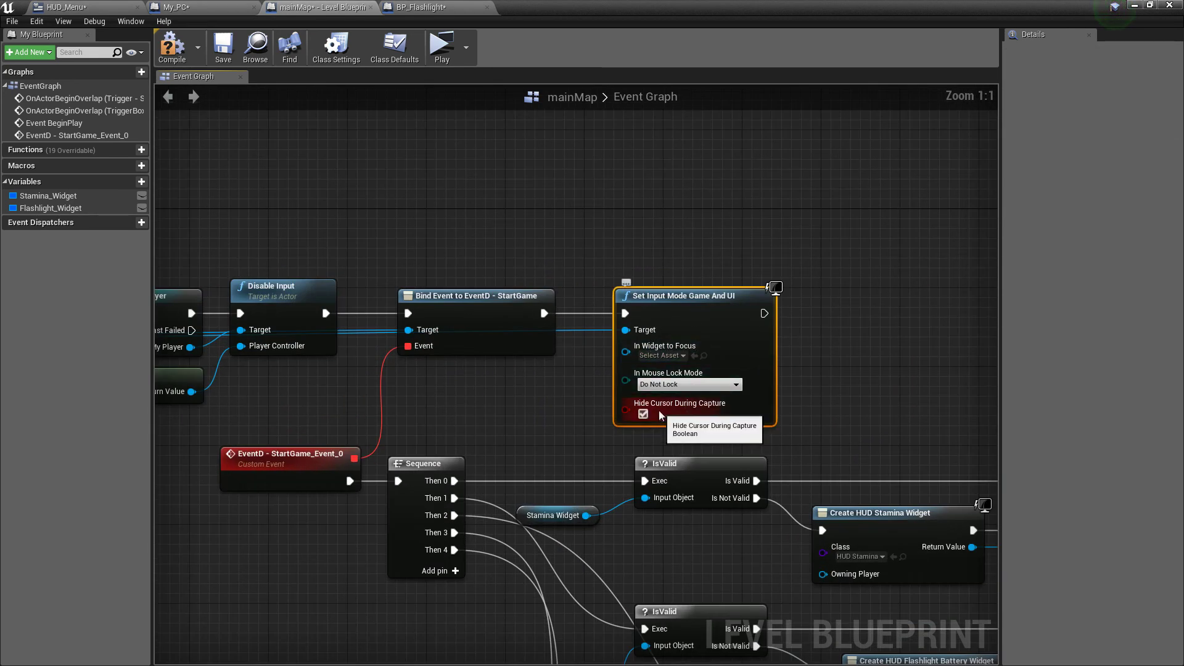
pyautogui.click(643, 414)
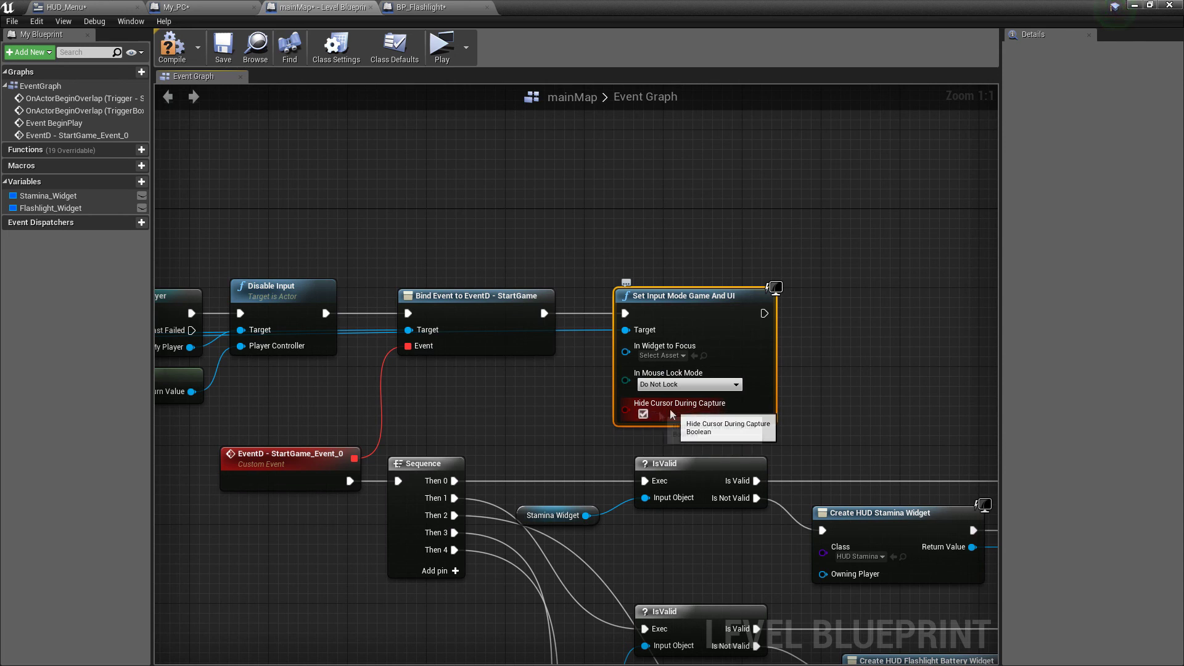
pyautogui.click(663, 384)
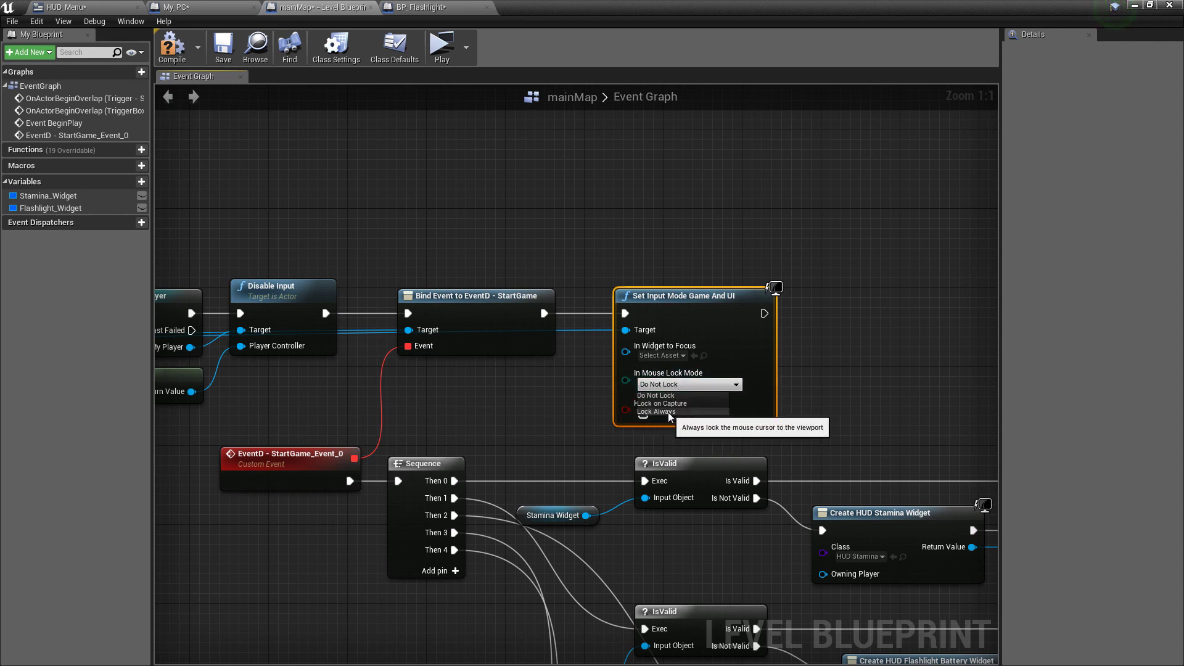
pyautogui.click(668, 412)
pyautogui.scroll(-4, 668, 412)
pyautogui.moveTo(740, 469); pyautogui.dragTo(772, 363, button='right')
pyautogui.scroll(2, 772, 364)
pyautogui.moveTo(628, 229)
pyautogui.mouseDown(button='right')
pyautogui.moveTo(629, 247)
pyautogui.moveTo(522, 326)
pyautogui.mouseUp(button='right')
pyautogui.scroll(-2, 629, 247)
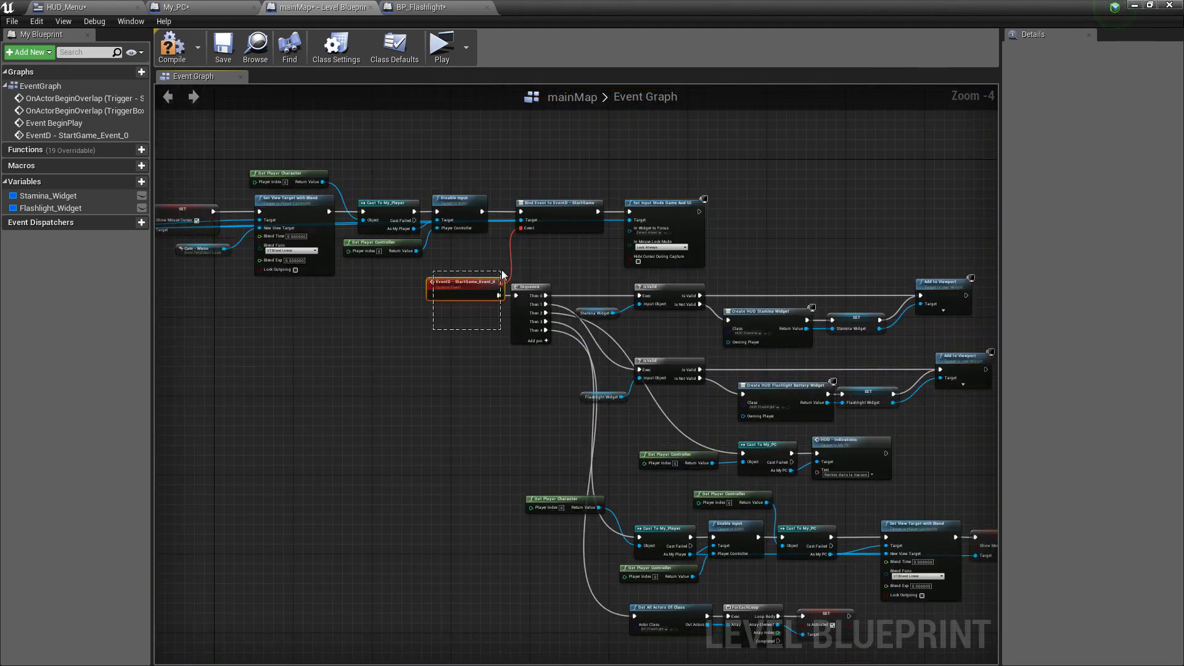
pyautogui.moveTo(502, 275); pyautogui.dragTo(503, 274)
pyautogui.scroll(3, 549, 359)
# Add Set Input Mode Game Only after the cursor setter, then run a standalone preview
pyautogui.moveTo(550, 359); pyautogui.dragTo(419, 359, button='right')
pyautogui.moveTo(419, 359); pyautogui.dragTo(802, 375)
pyautogui.write('input')
pyautogui.scroll(-1, 955, 497)
pyautogui.scroll(-3, 955, 497)
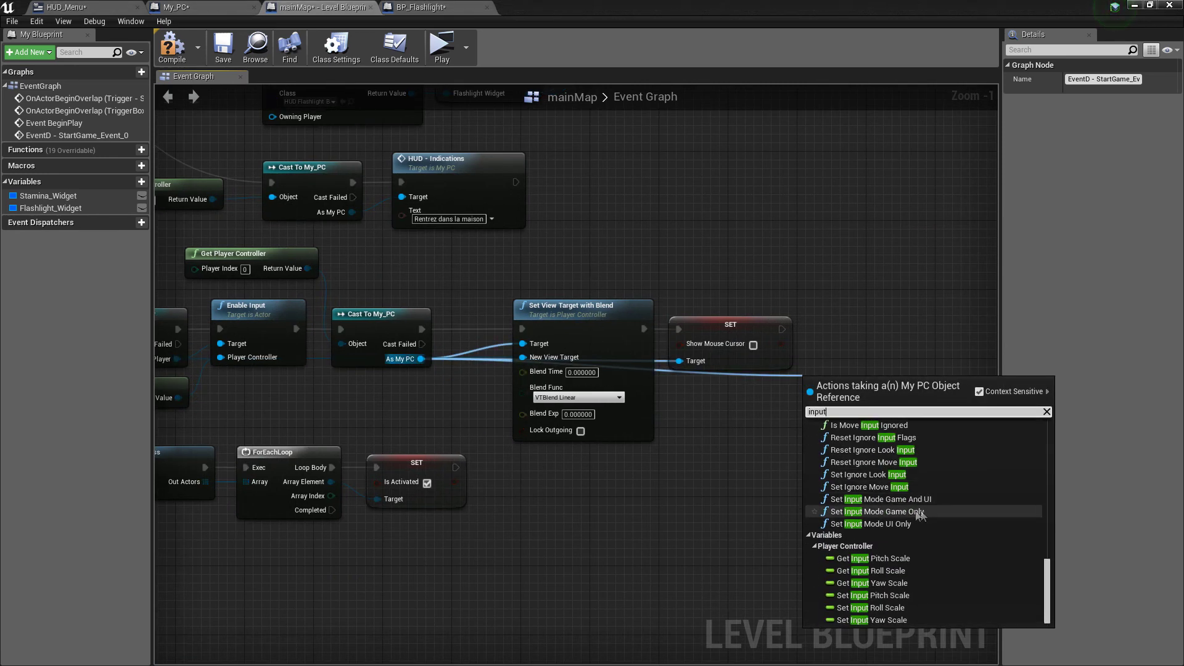
pyautogui.click(924, 517)
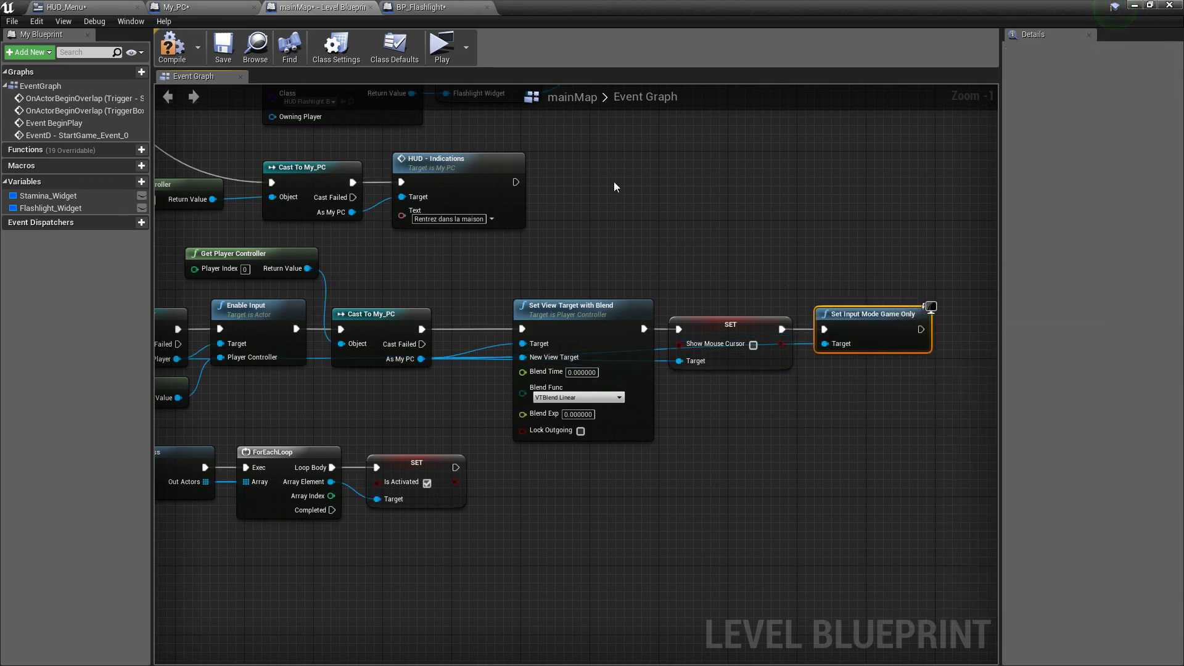
pyautogui.click(439, 49)
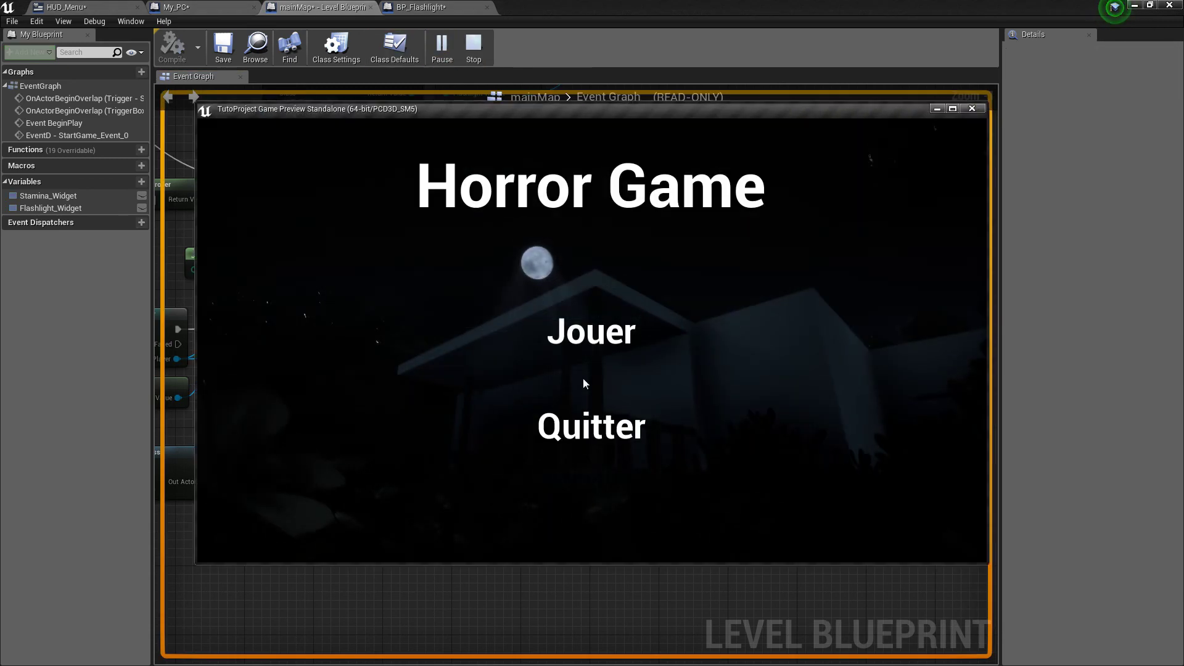
pyautogui.click(591, 427)
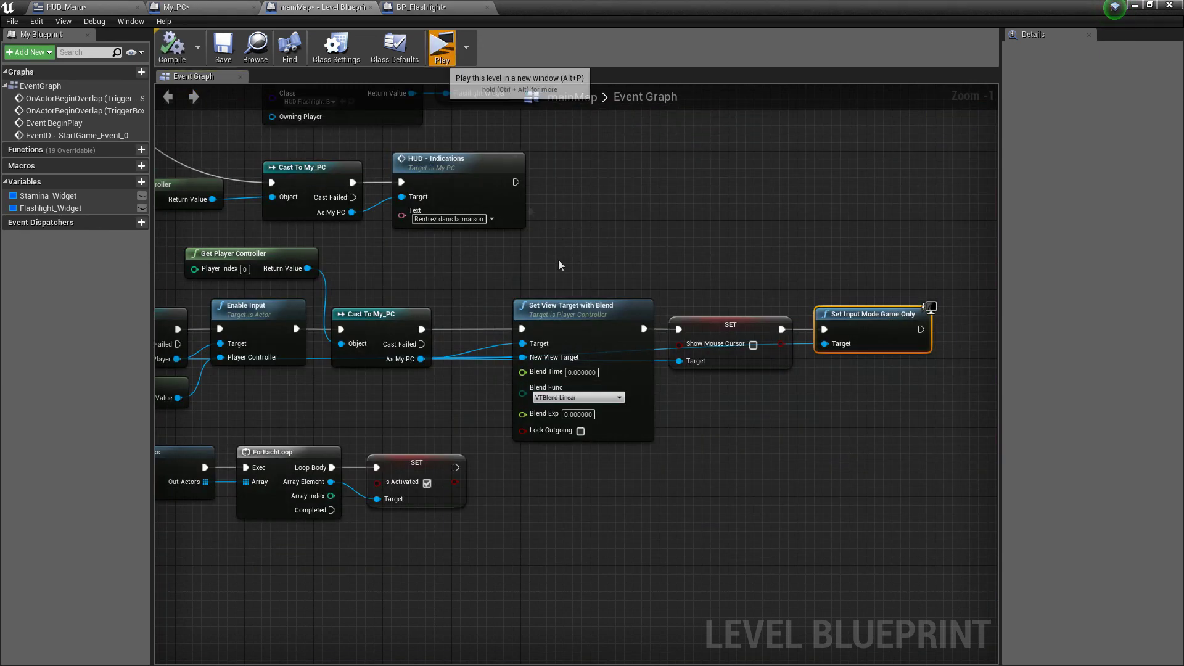
pyautogui.click(439, 45)
pyautogui.click(608, 334)
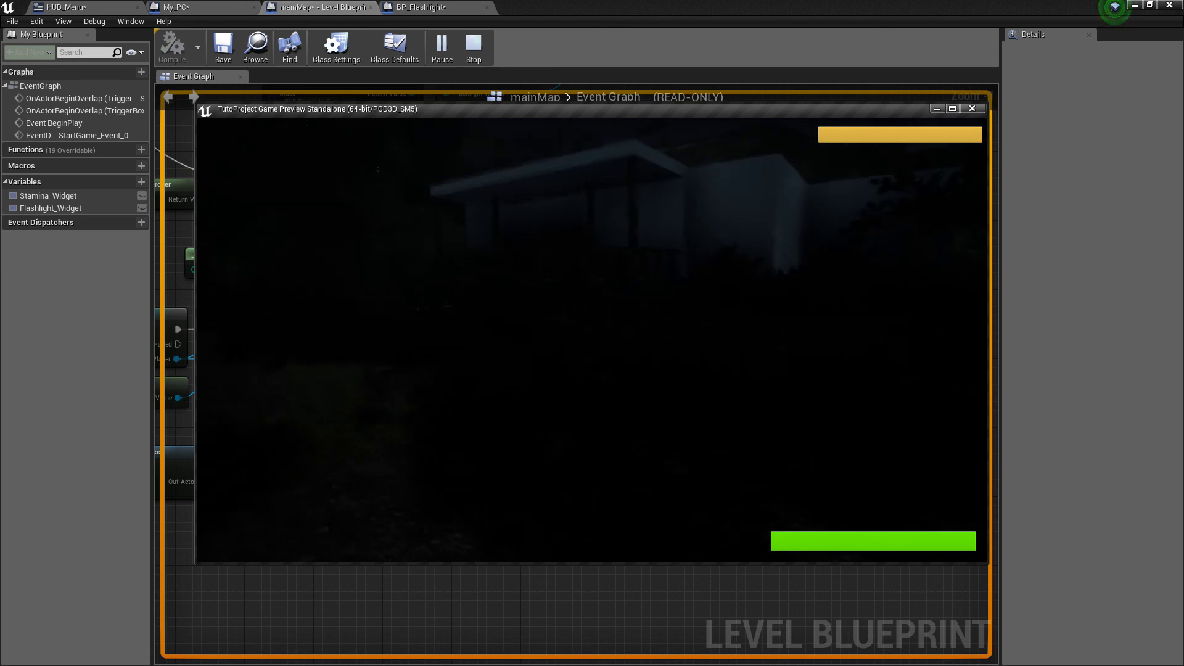
pyautogui.press('w')
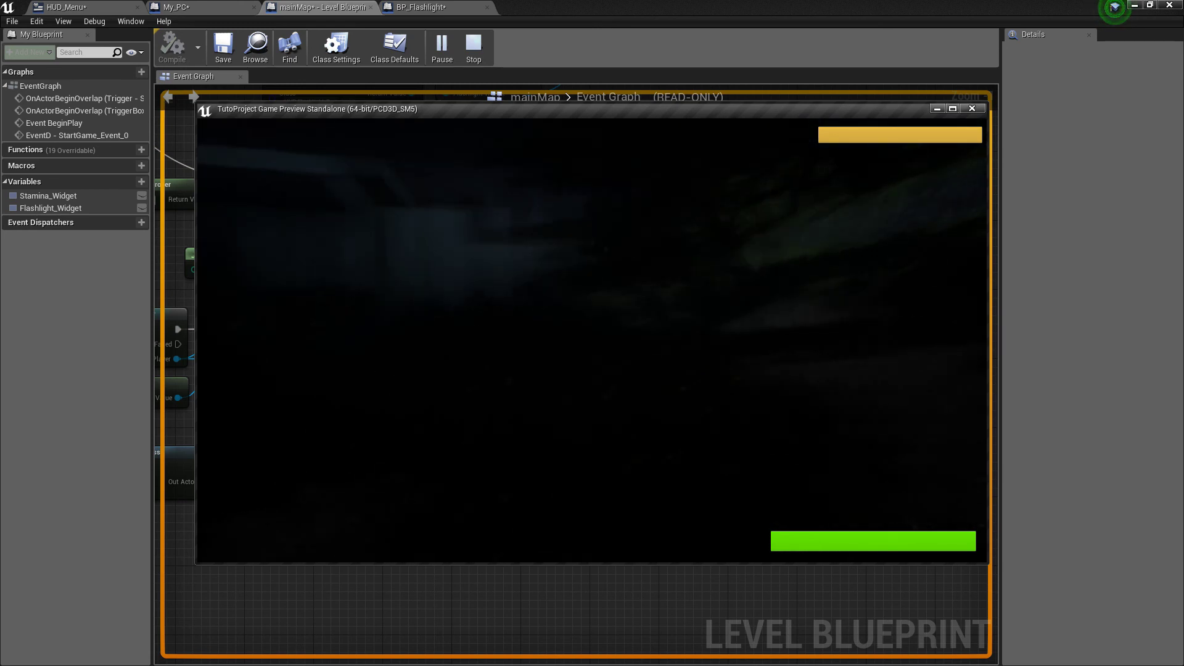
pyautogui.hotkey('shift', 'w')
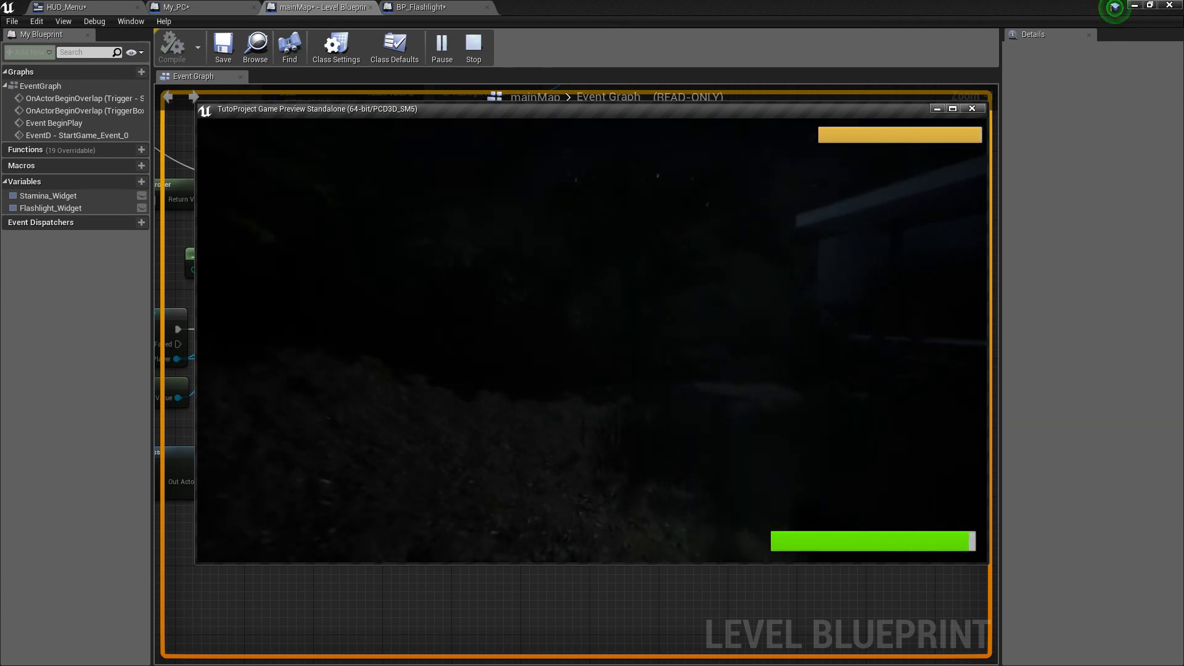
pyautogui.press('Escape')
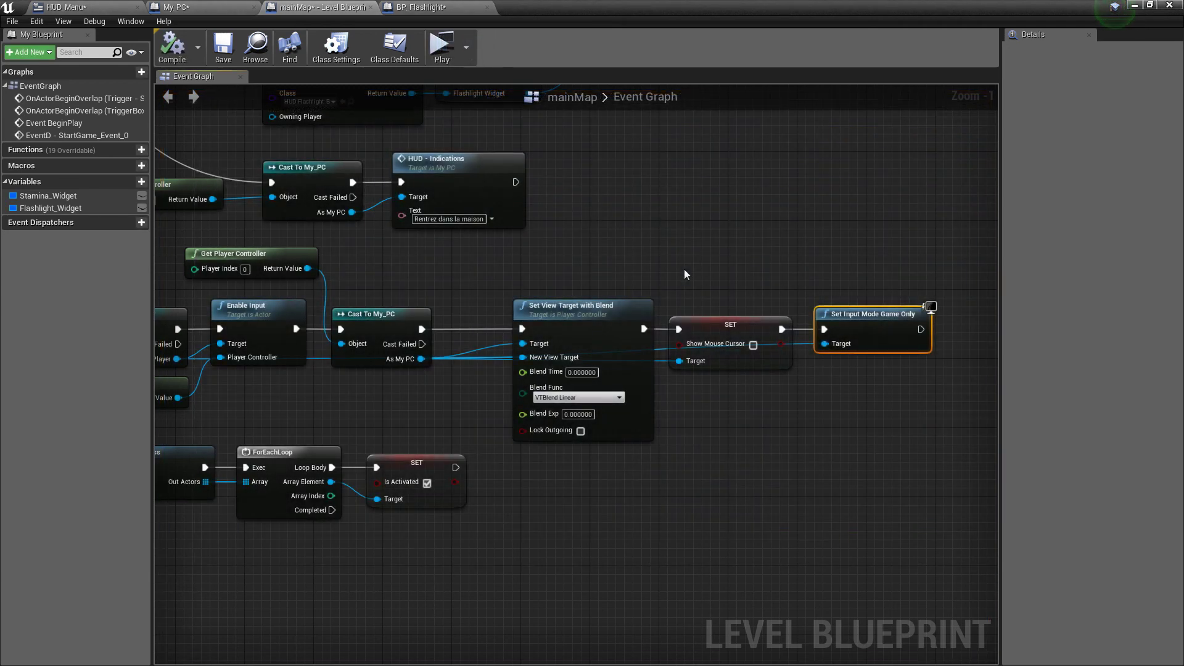